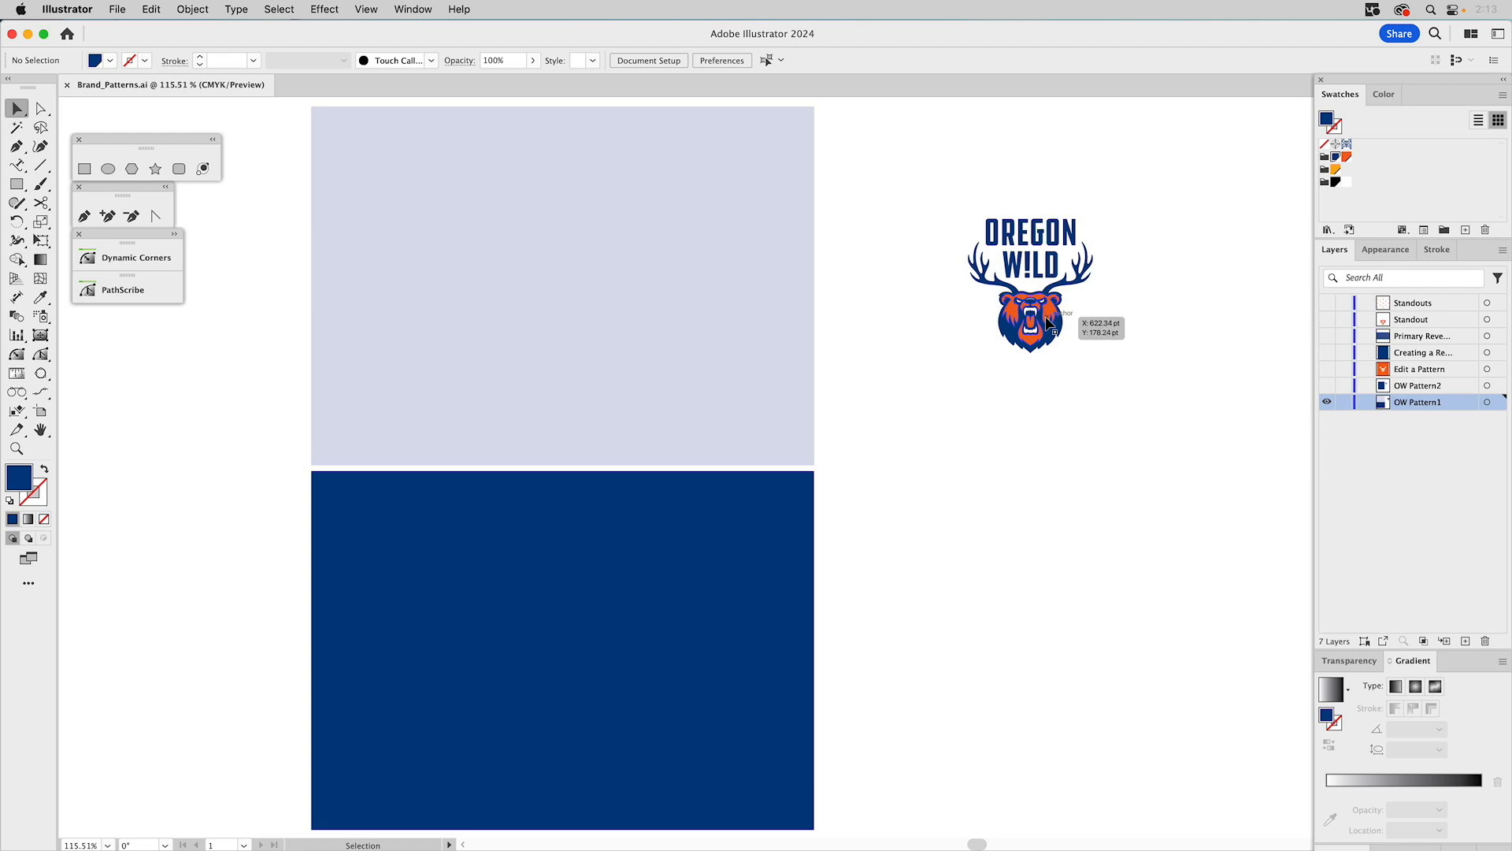
Make a new pattern from the Oregon Wild logo and set its tile type to Brick by Column.
{"action": "left_click", "coordinate": [1047, 318]}
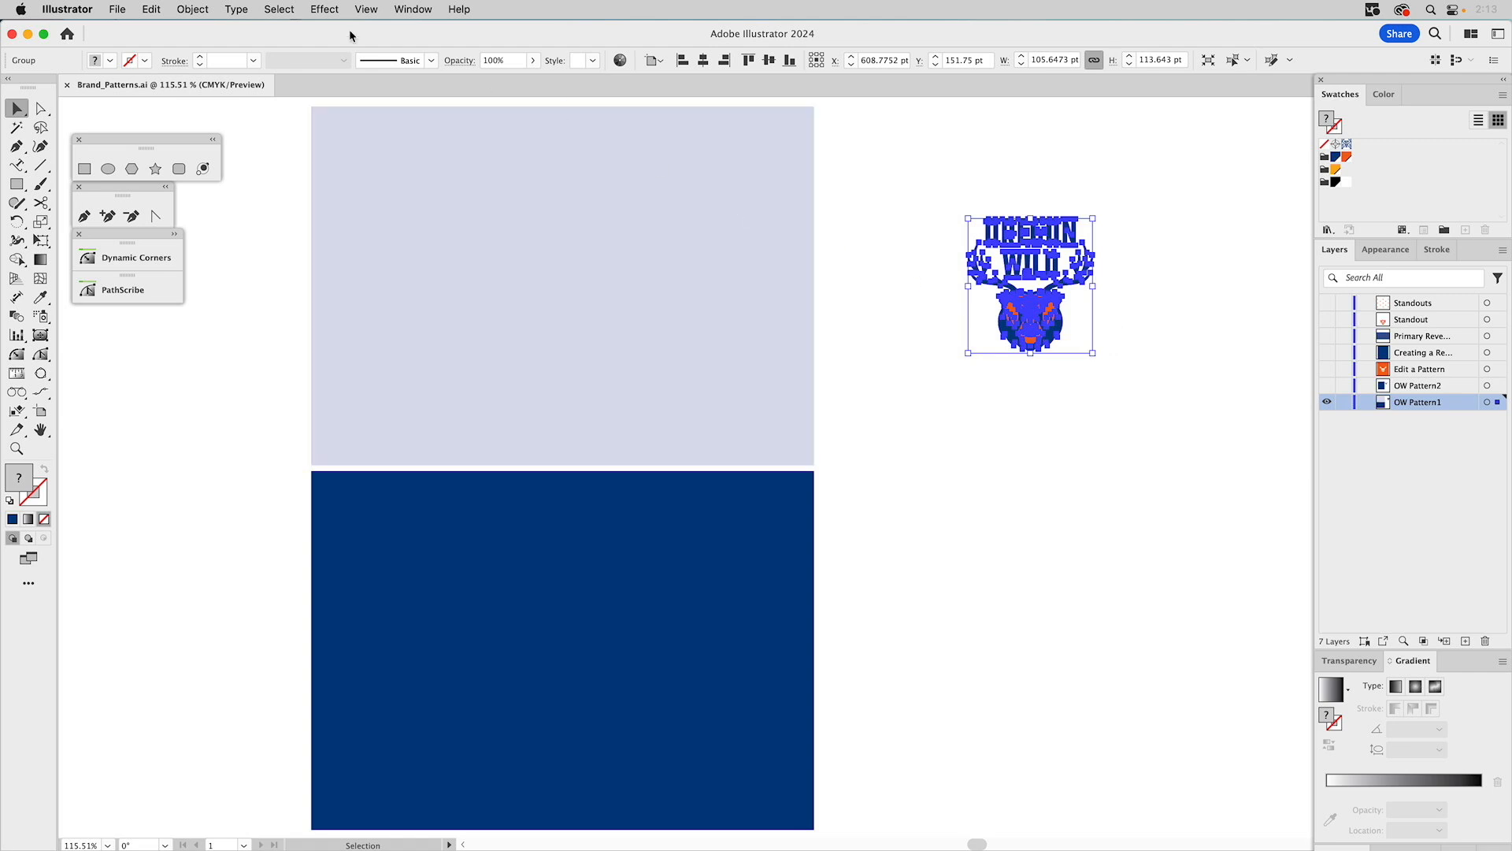
{"action": "left_click", "coordinate": [193, 10]}
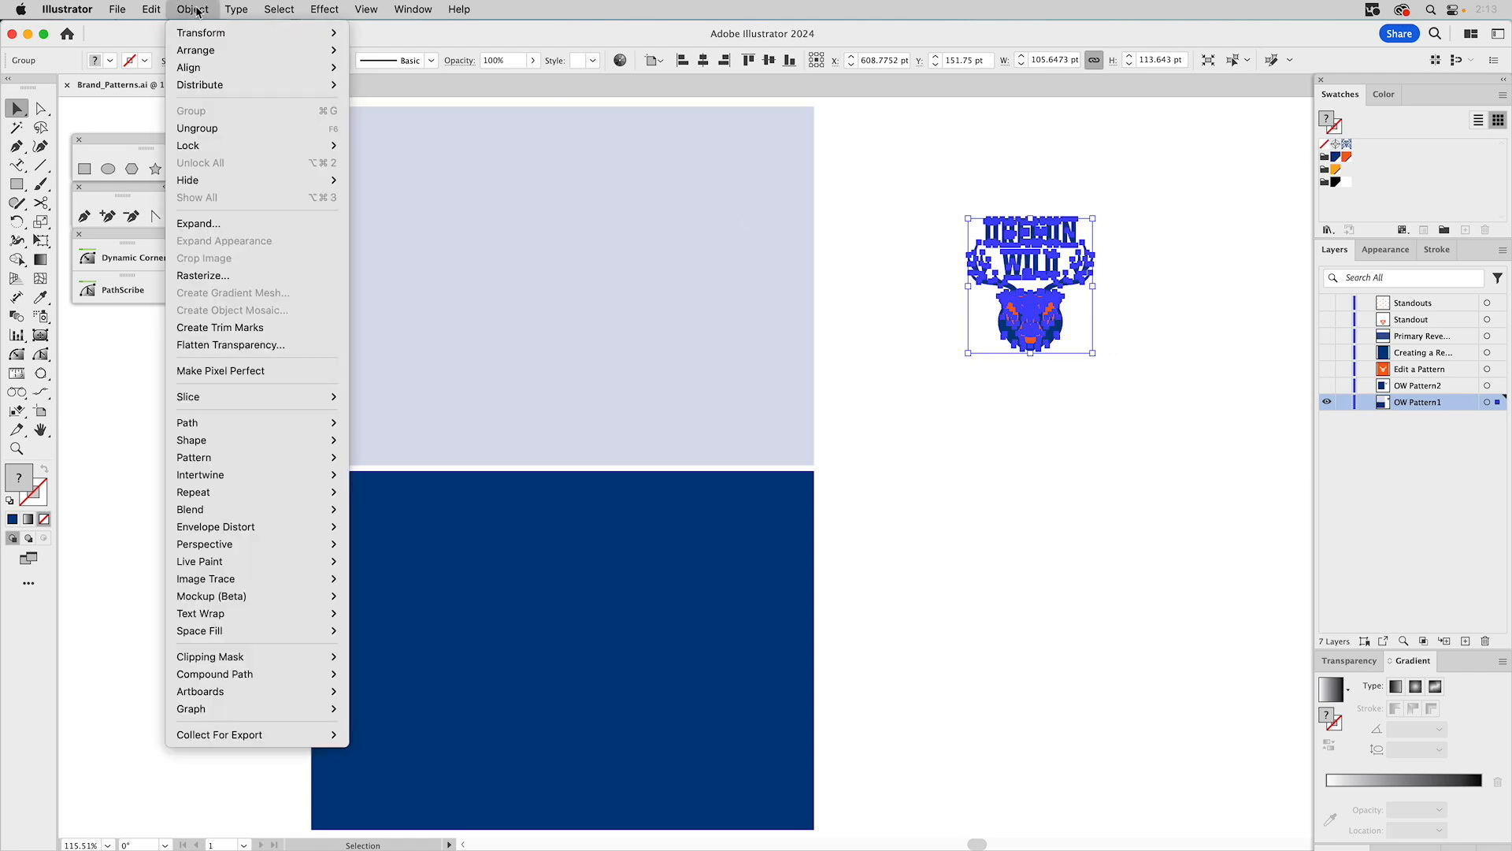
{"action": "mouse_move", "coordinate": [197, 463]}
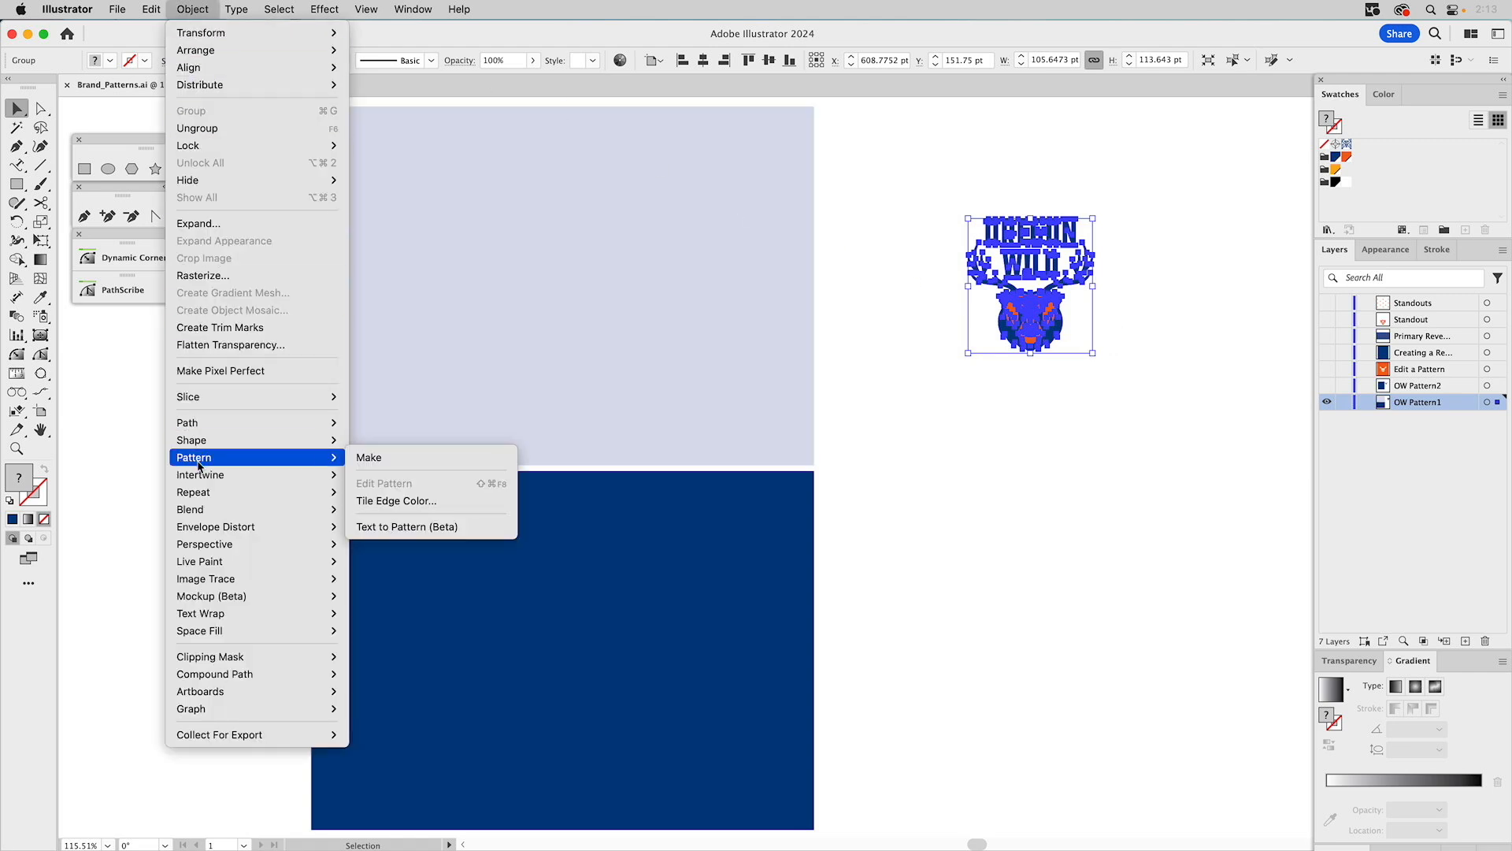
{"action": "left_click", "coordinate": [385, 459]}
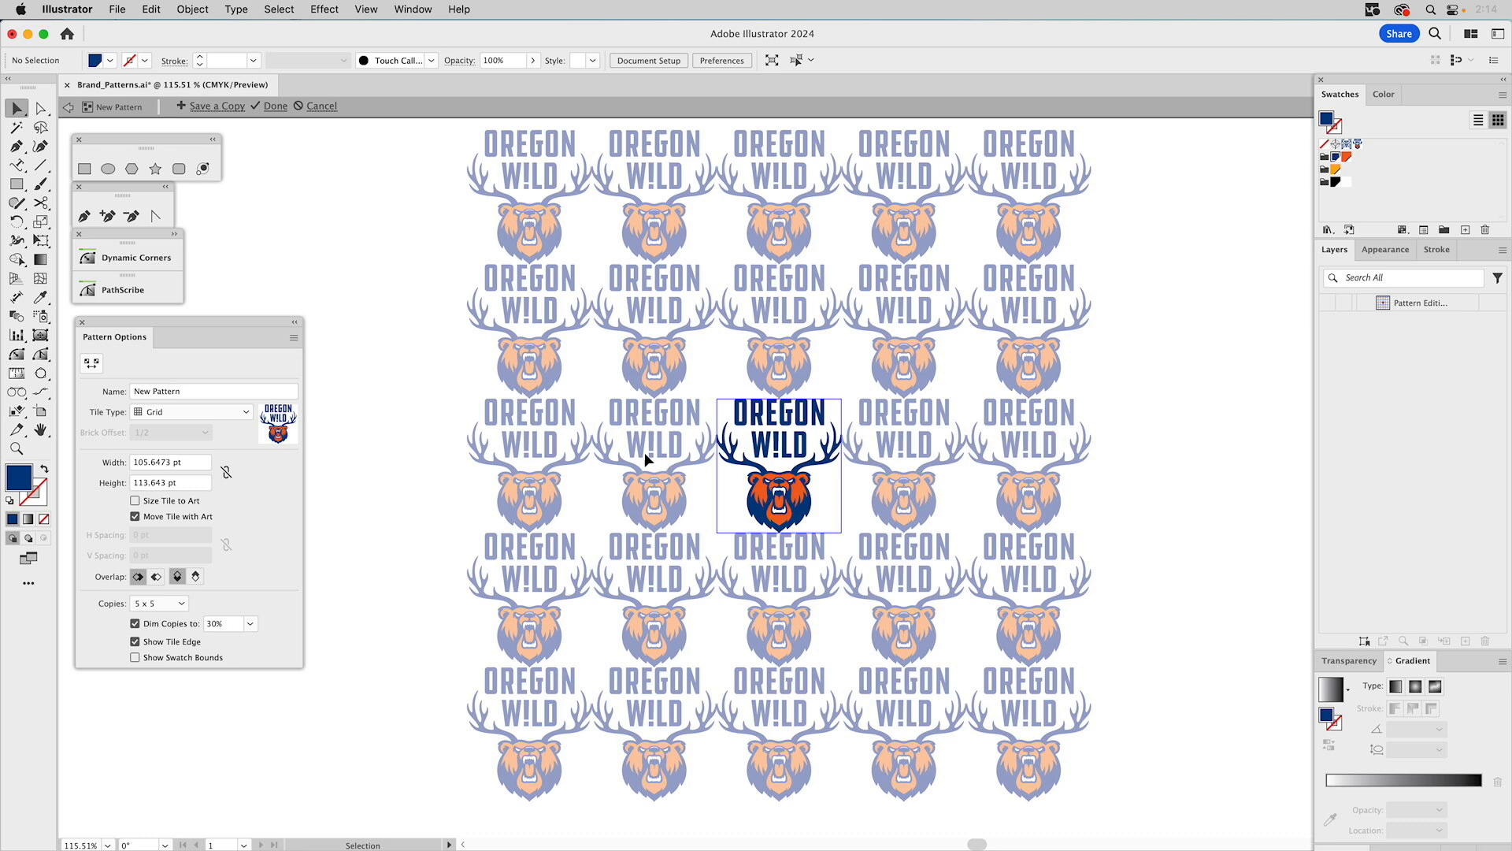
{"action": "left_click", "coordinate": [169, 411]}
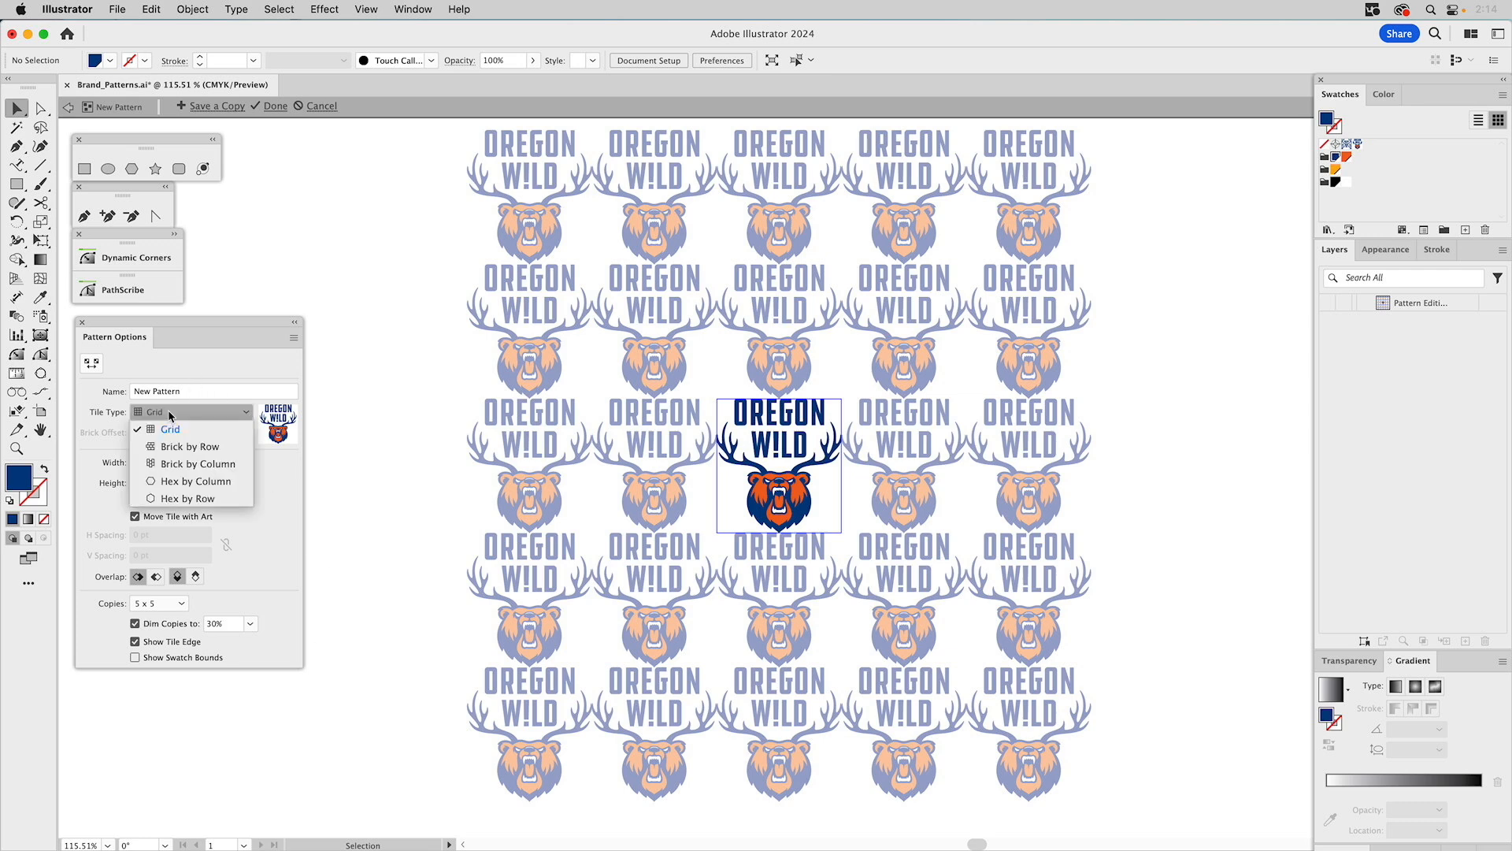
{"action": "left_click", "coordinate": [172, 466]}
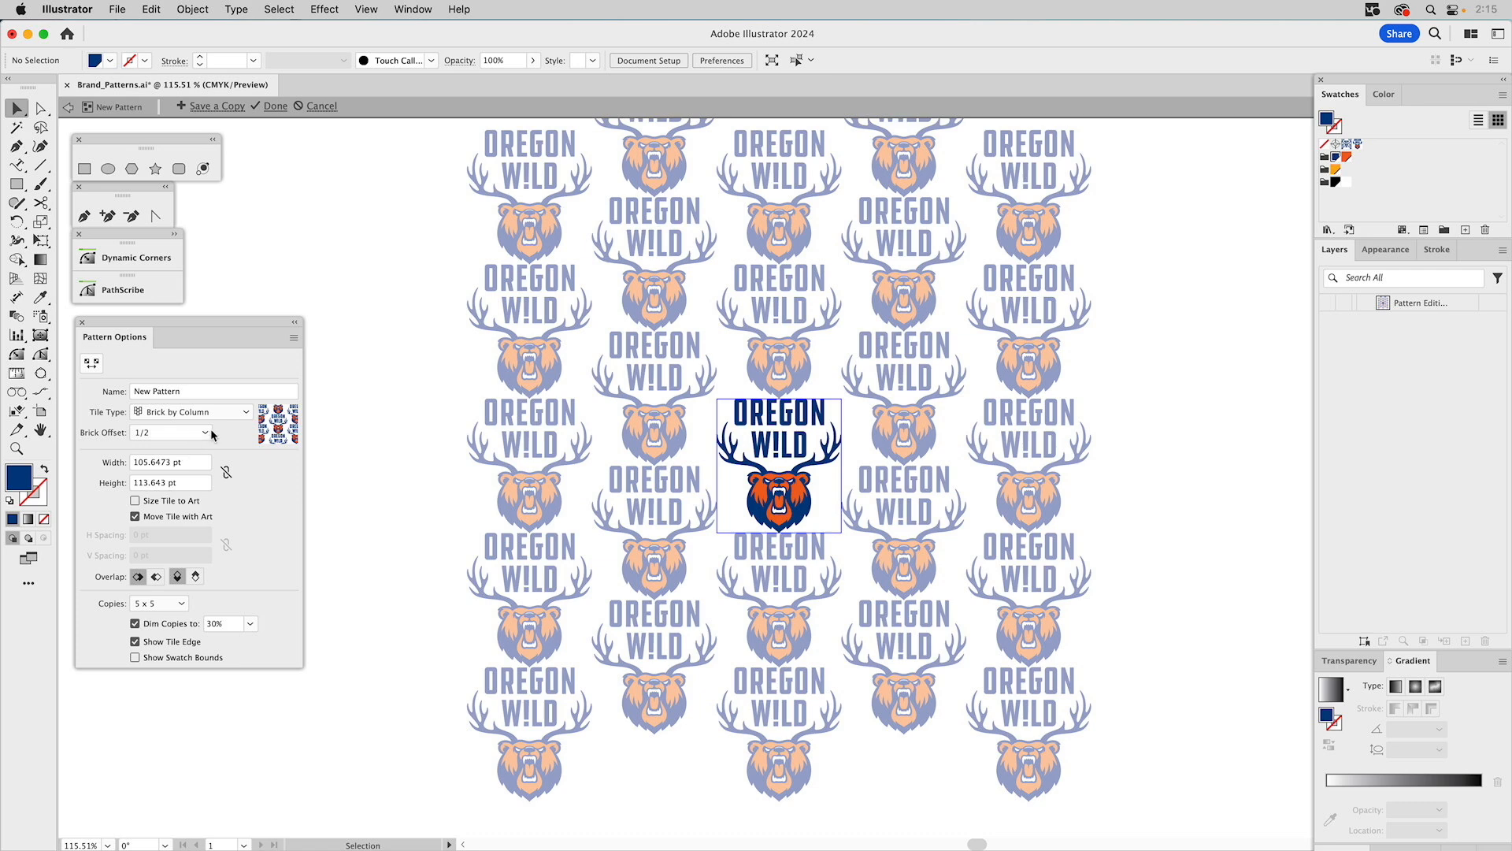
Resize the pattern tile with the Pattern Tile Tool to about 86.89 pt wide and 119.09 pt tall.
{"action": "left_click", "coordinate": [23, 449]}
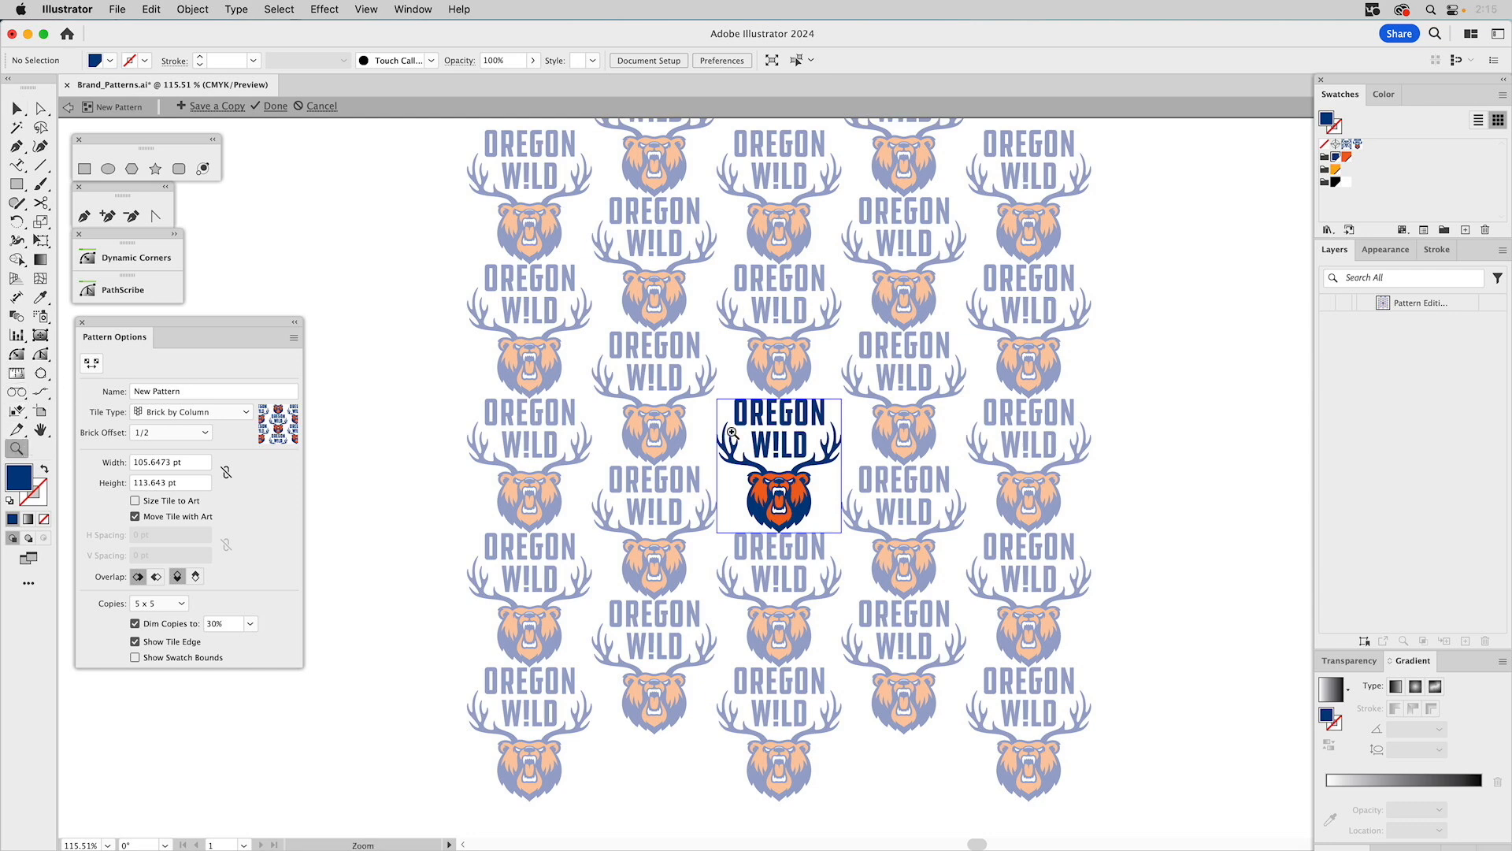
{"action": "left_click_drag", "start_coordinate": [673, 352], "coordinate": [911, 604]}
{"action": "left_click_drag", "start_coordinate": [784, 381], "coordinate": [790, 415]}
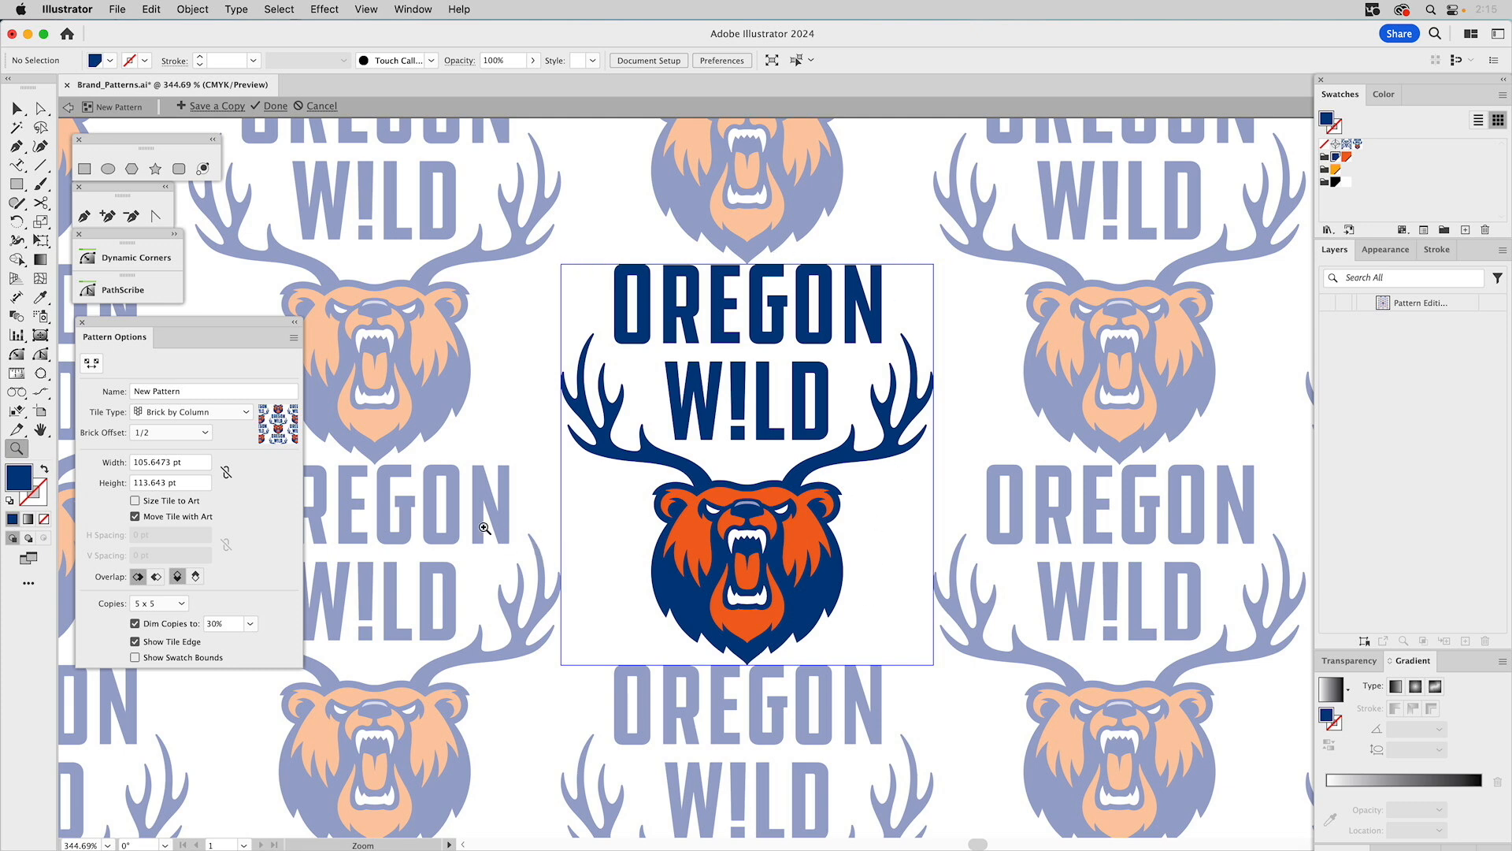
{"action": "left_click", "coordinate": [92, 363]}
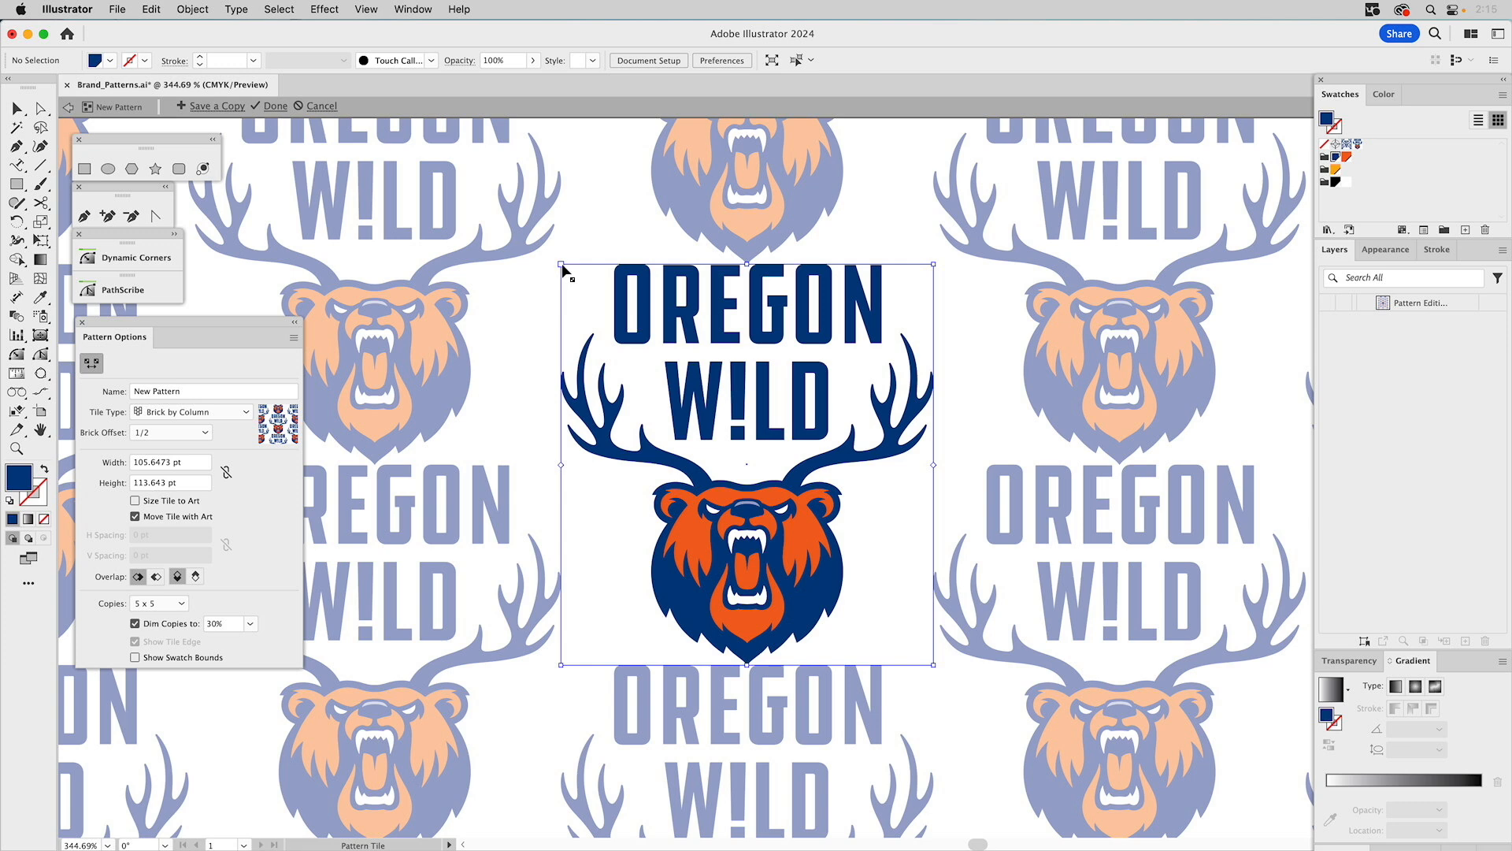
{"action": "left_click_drag", "start_coordinate": [563, 267], "coordinate": [583, 264]}
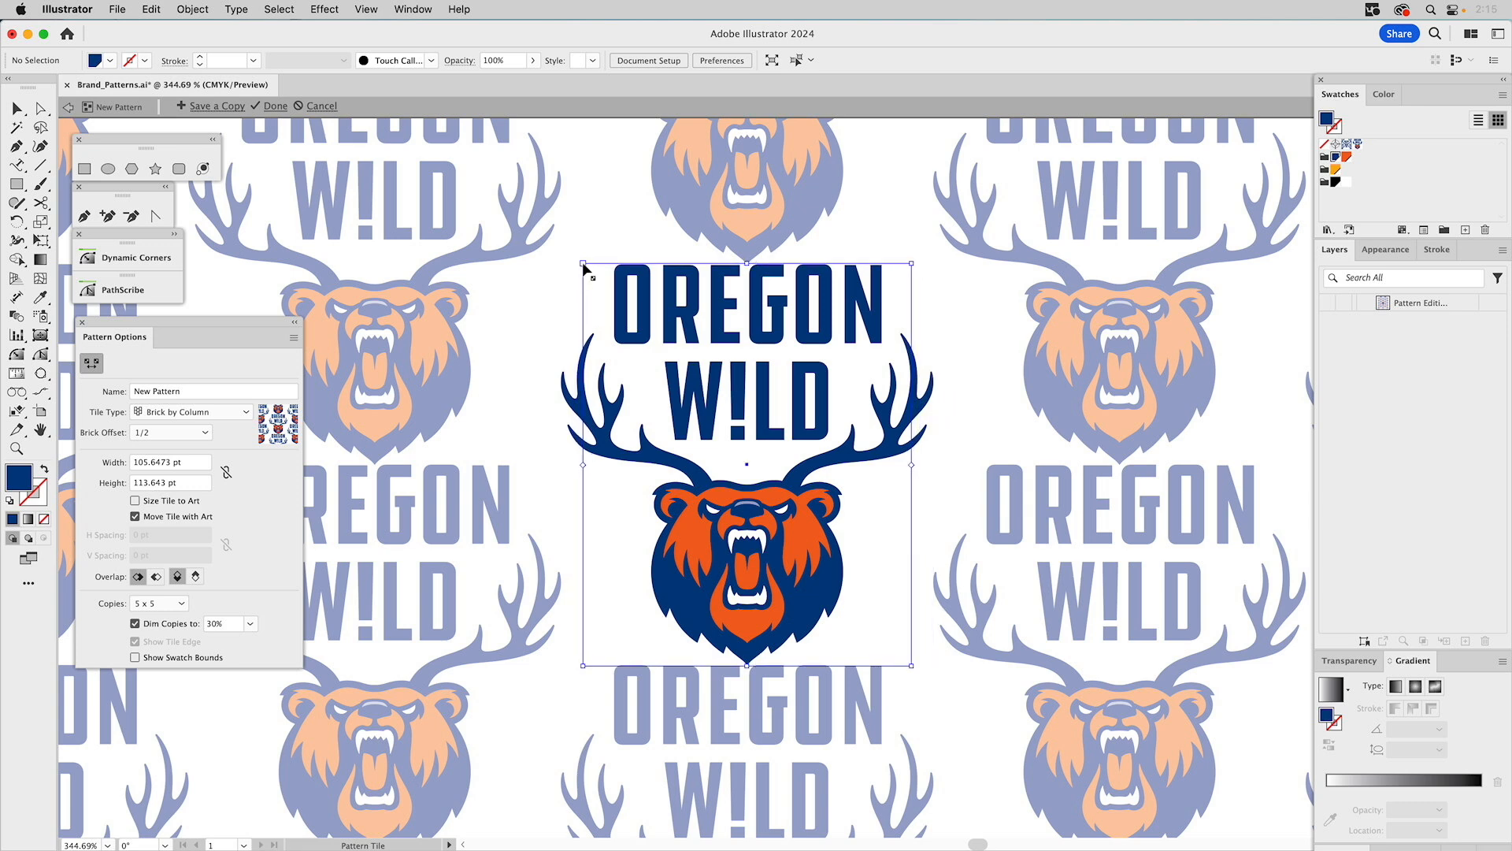
{"action": "left_click_drag", "start_coordinate": [583, 263], "coordinate": [594, 264]}
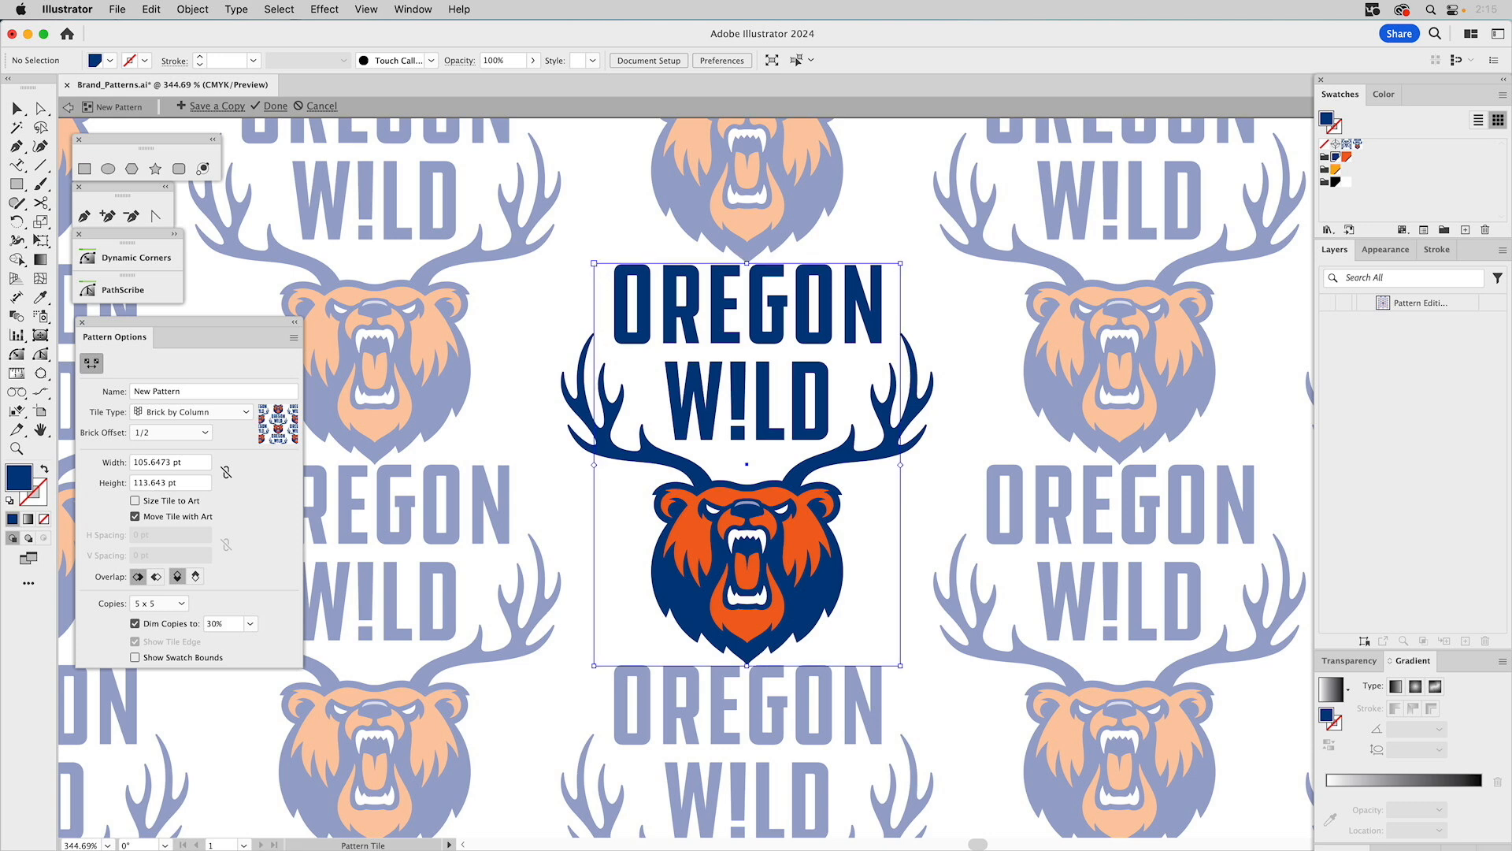
{"action": "left_click_drag", "start_coordinate": [593, 261], "coordinate": [593, 262]}
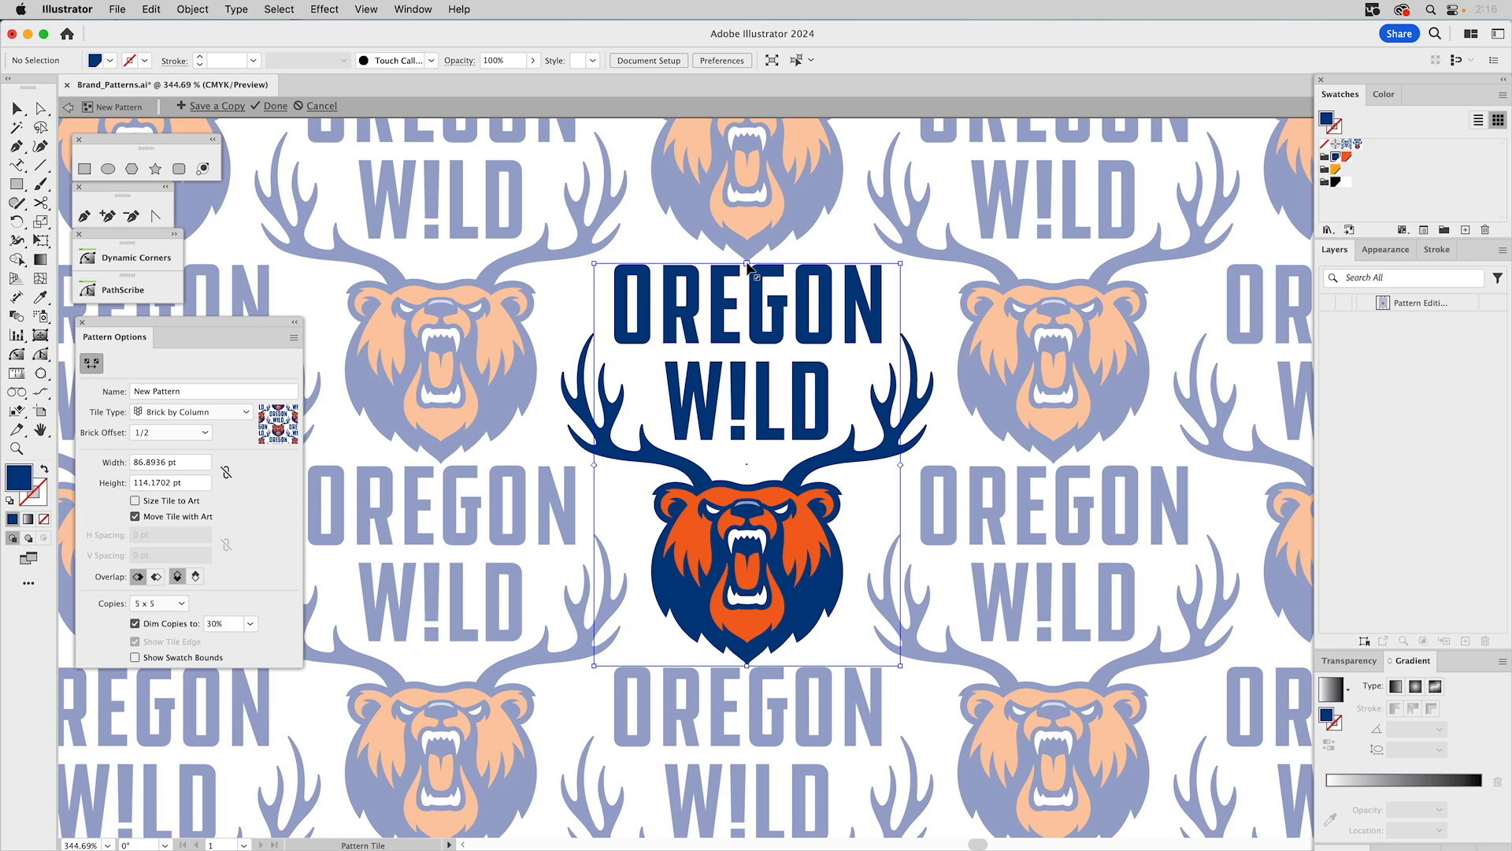
{"action": "left_click_drag", "start_coordinate": [747, 263], "coordinate": [749, 256]}
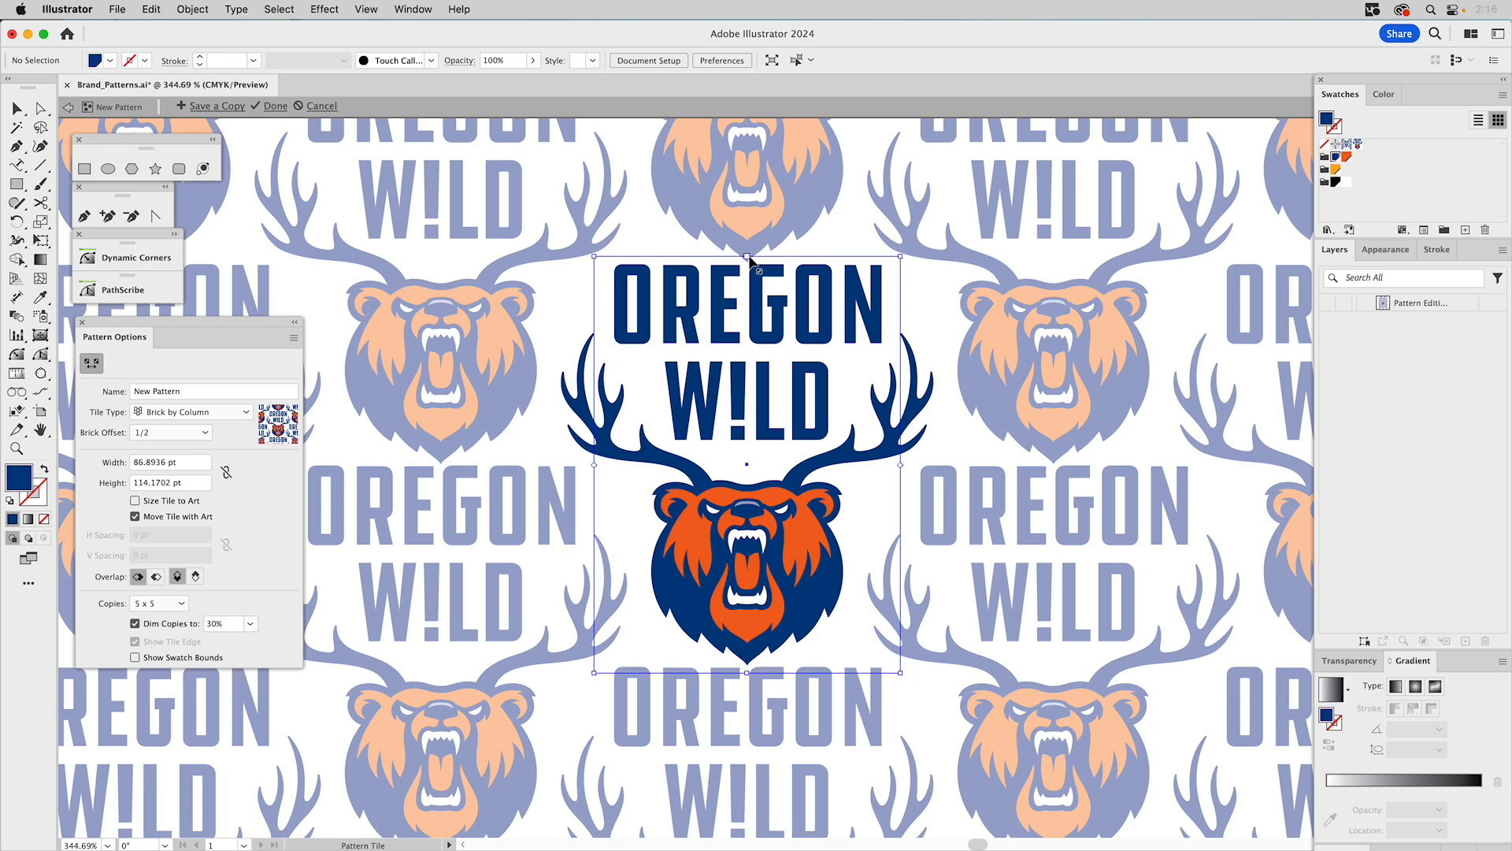
{"action": "left_click_drag", "start_coordinate": [749, 258], "coordinate": [749, 254]}
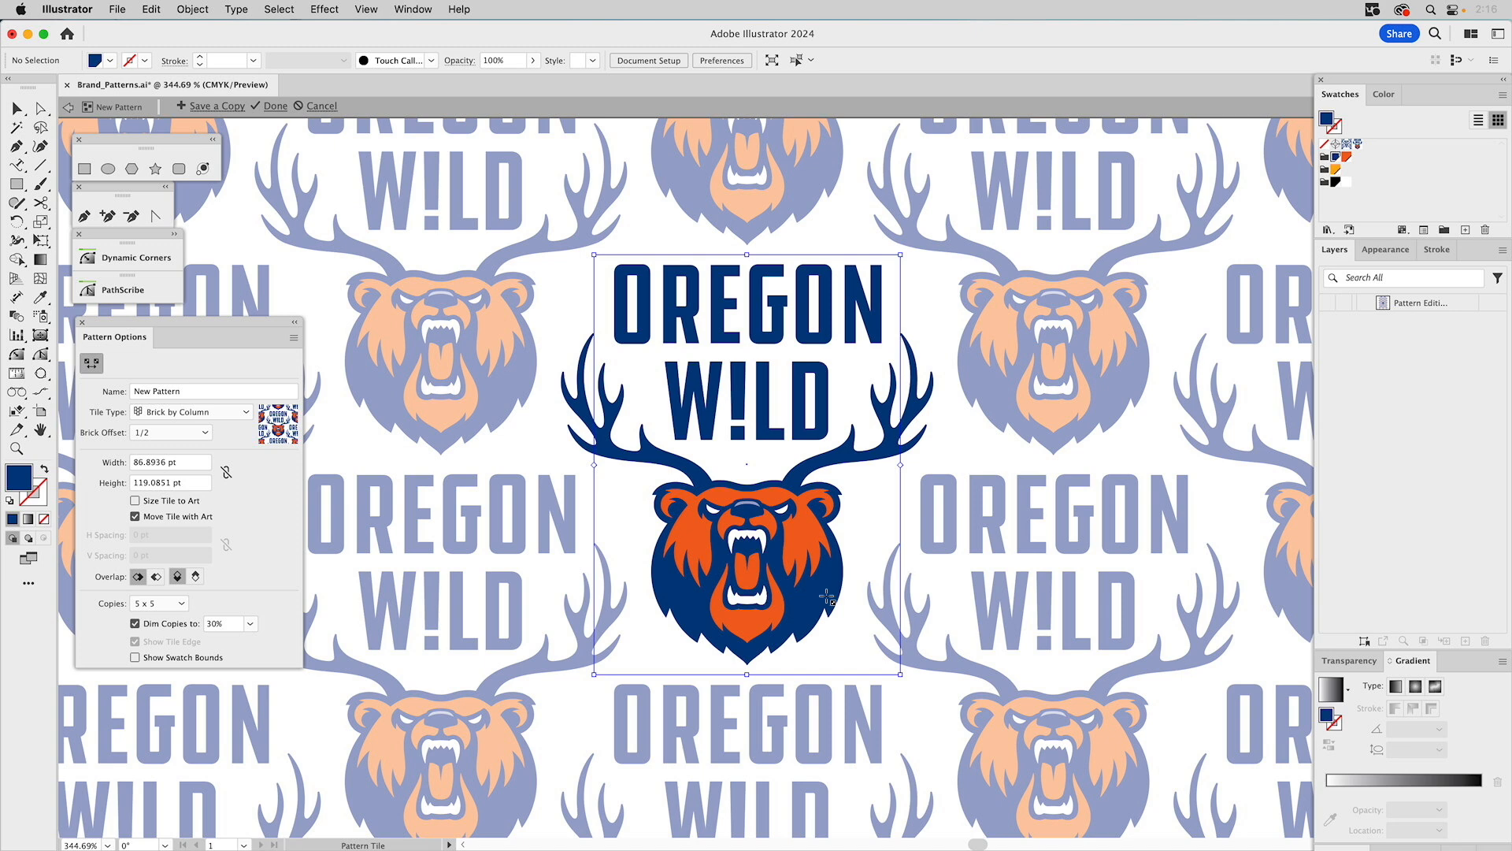
Name the pattern OW_Pattern1 and exit pattern editing mode.
{"action": "left_click", "coordinate": [183, 390]}
{"action": "left_click_drag", "start_coordinate": [188, 390], "coordinate": [76, 385]}
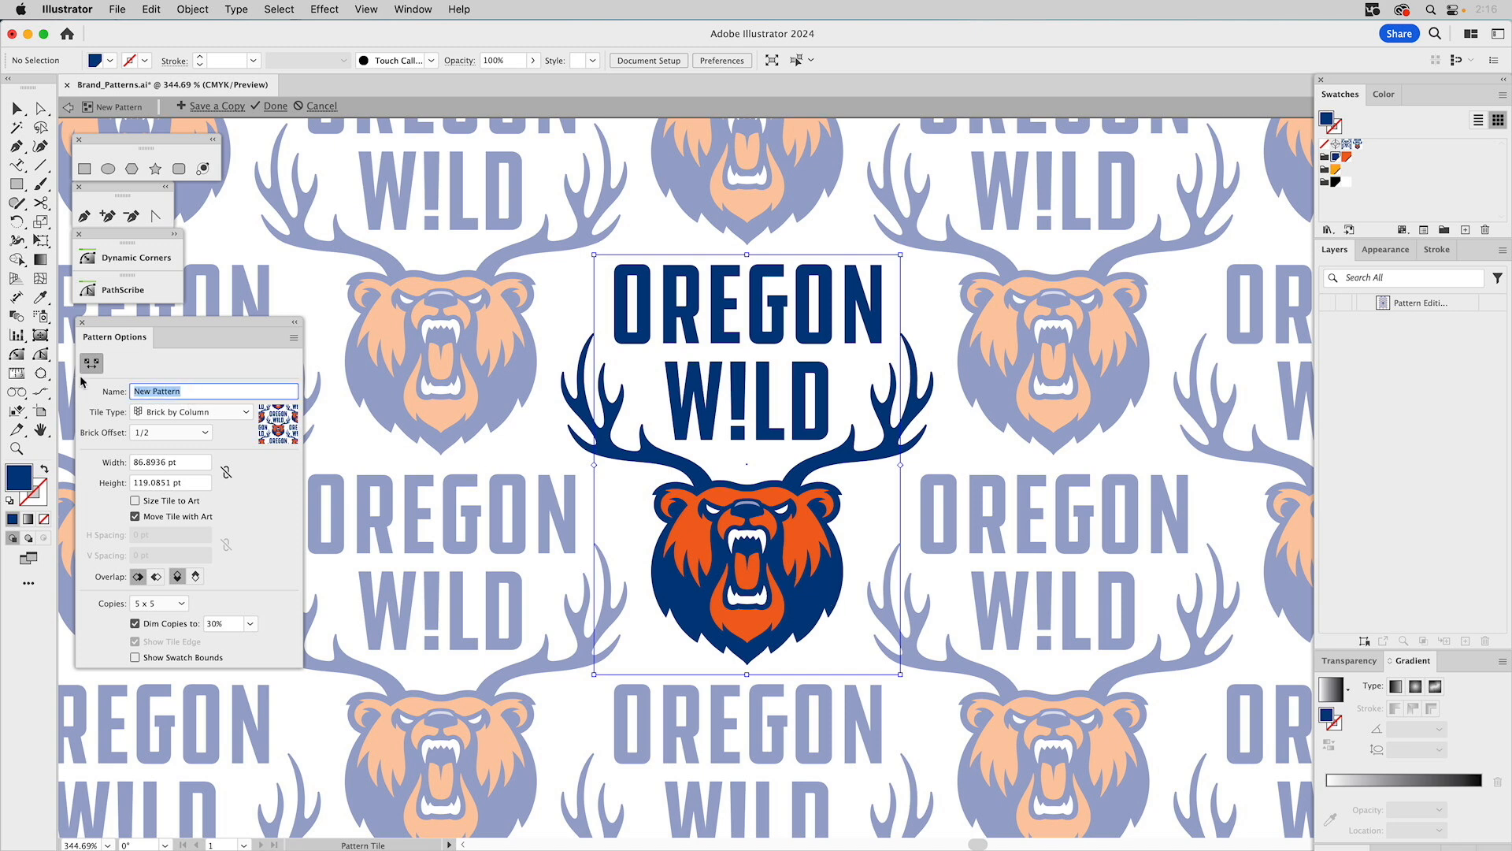
{"action": "type", "text": "OW_Pattern1"}
{"action": "key", "text": "Return"}
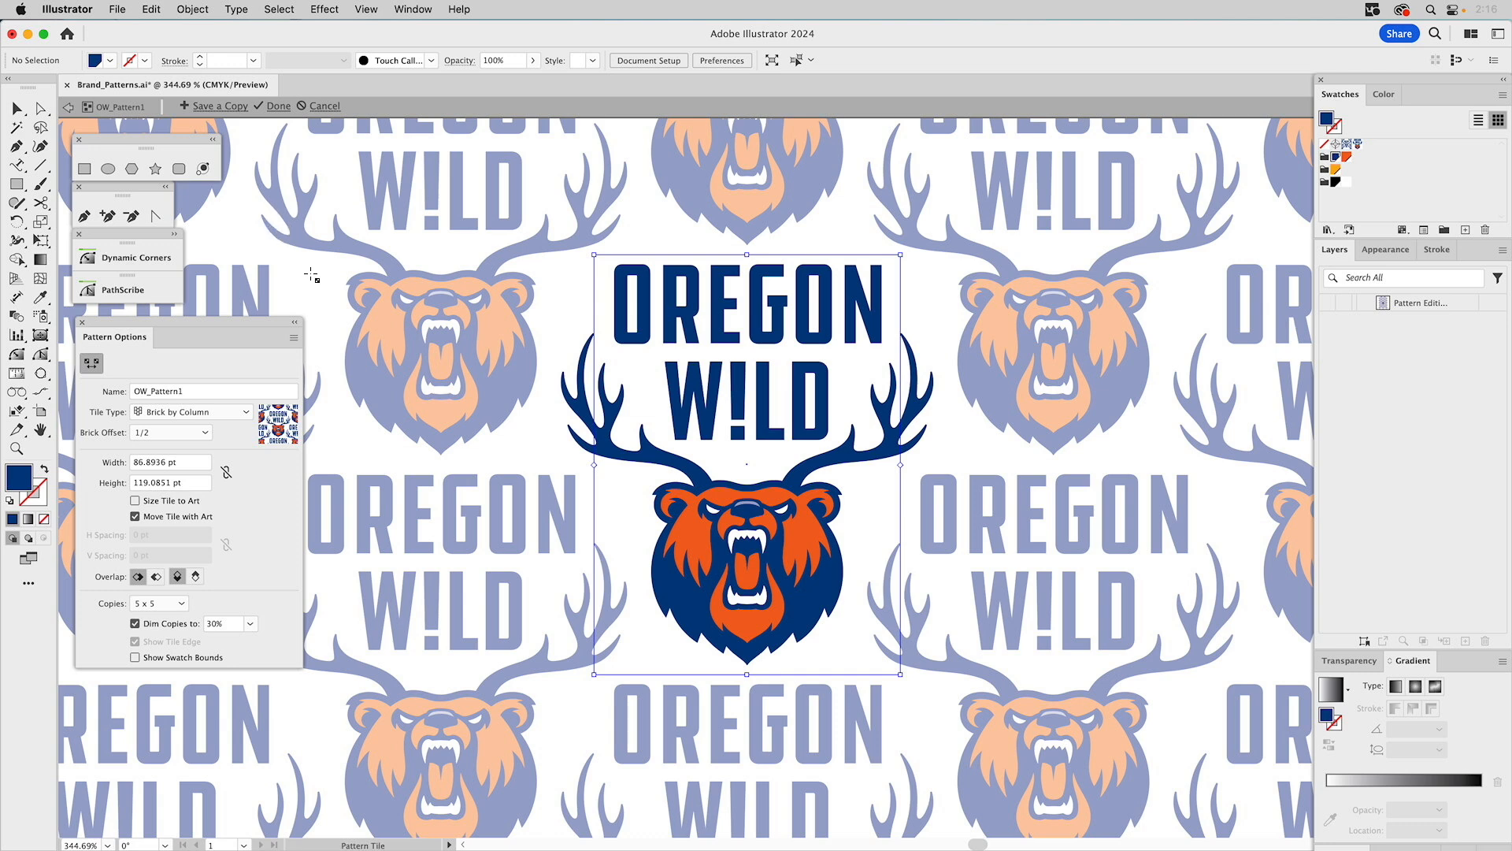
{"action": "key", "text": "Escape"}
{"action": "key", "text": "super+0"}
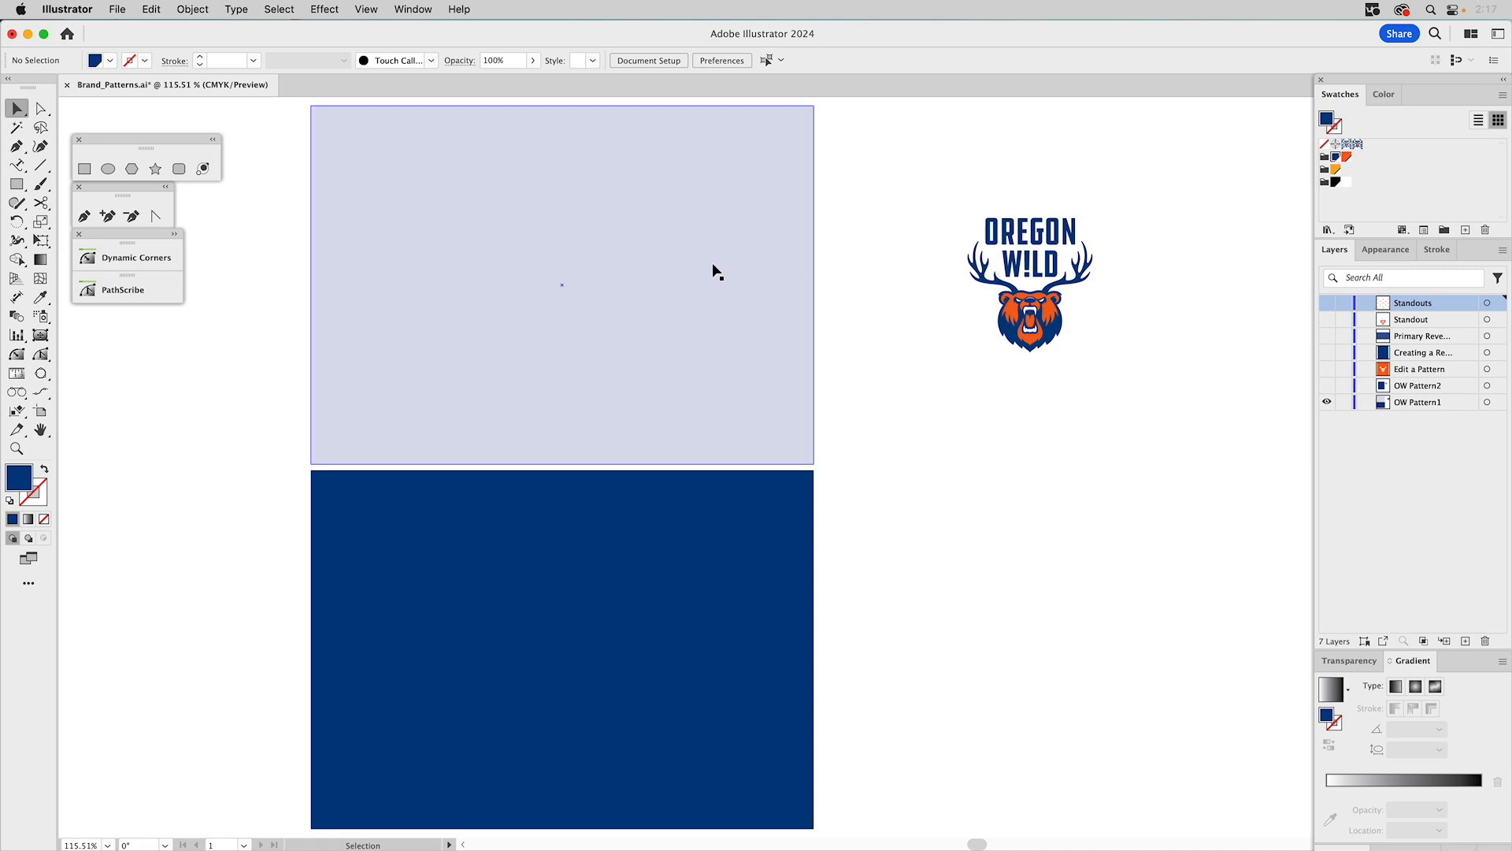
Fill the upper rectangle with the new OW_Pattern1 swatch.
{"action": "left_click", "coordinate": [717, 272]}
{"action": "left_click", "coordinate": [1357, 146]}
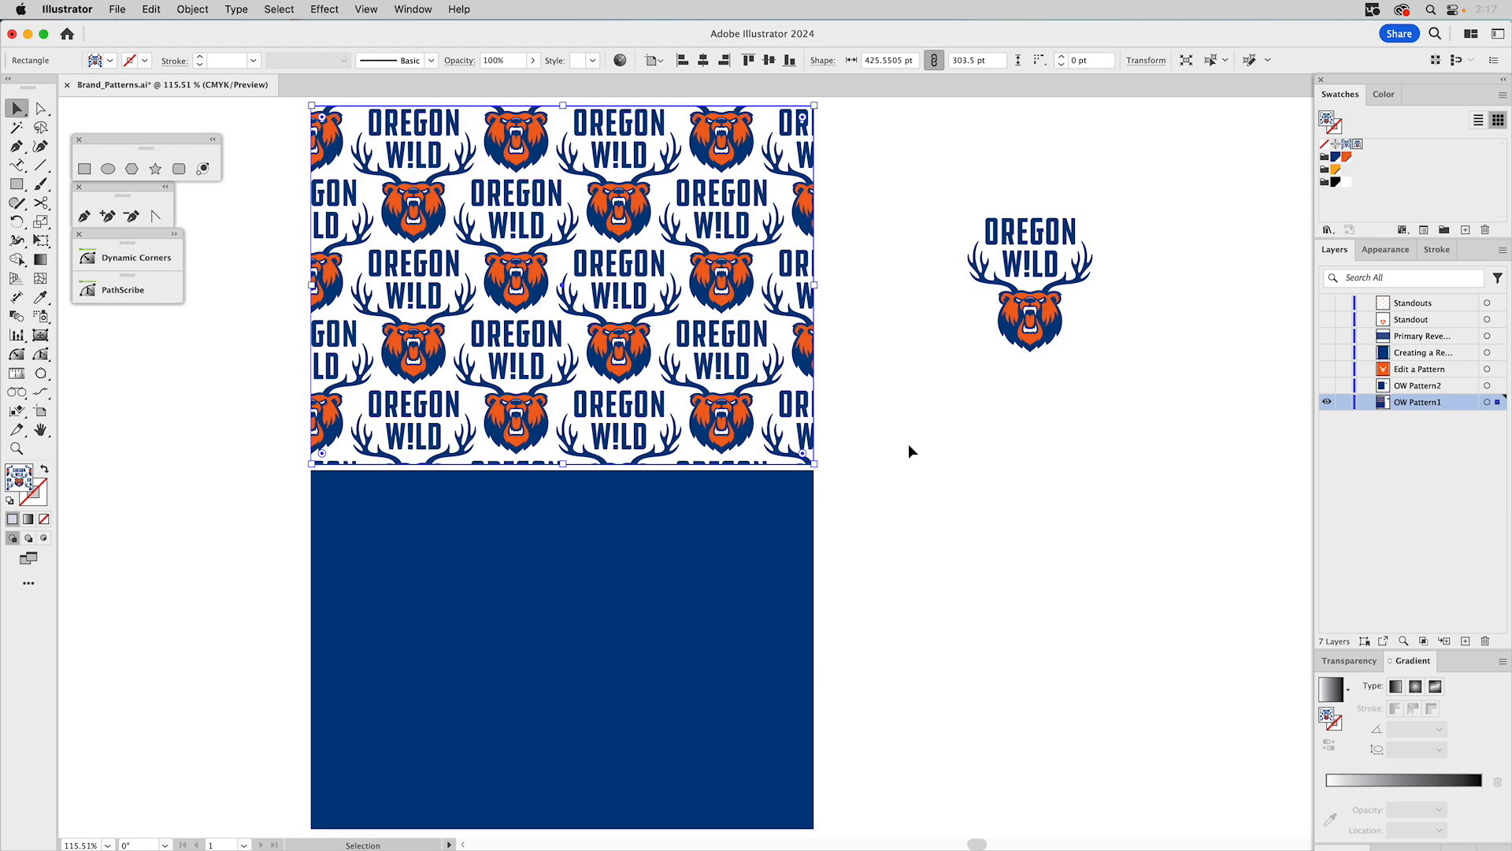
Lighten the lower rectangle's fill to a 10% tint of PANTONE 287 CP.
{"action": "left_click", "coordinate": [764, 536]}
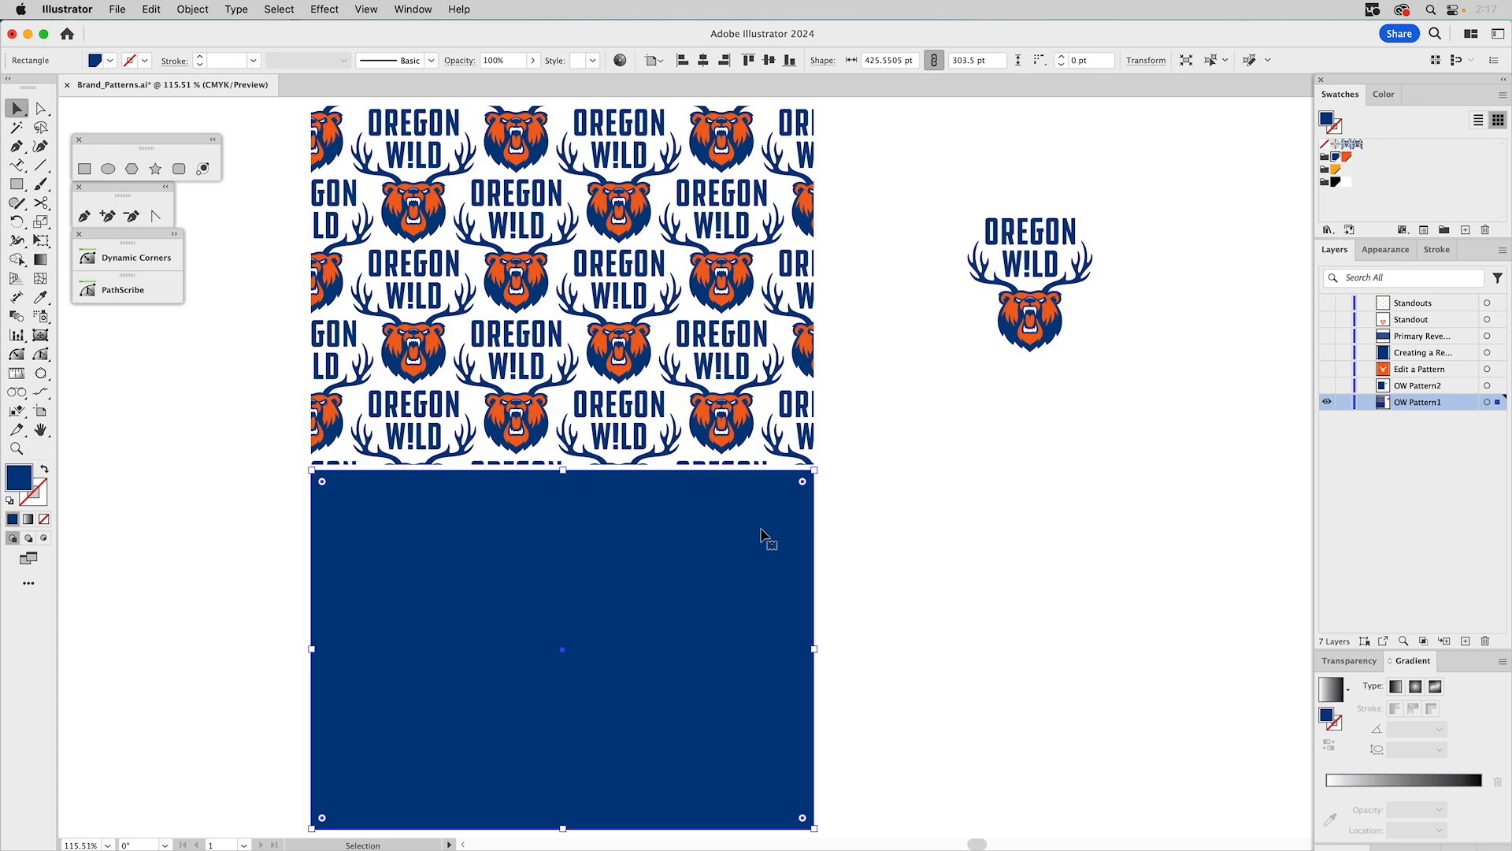
{"action": "left_click", "coordinate": [1387, 250]}
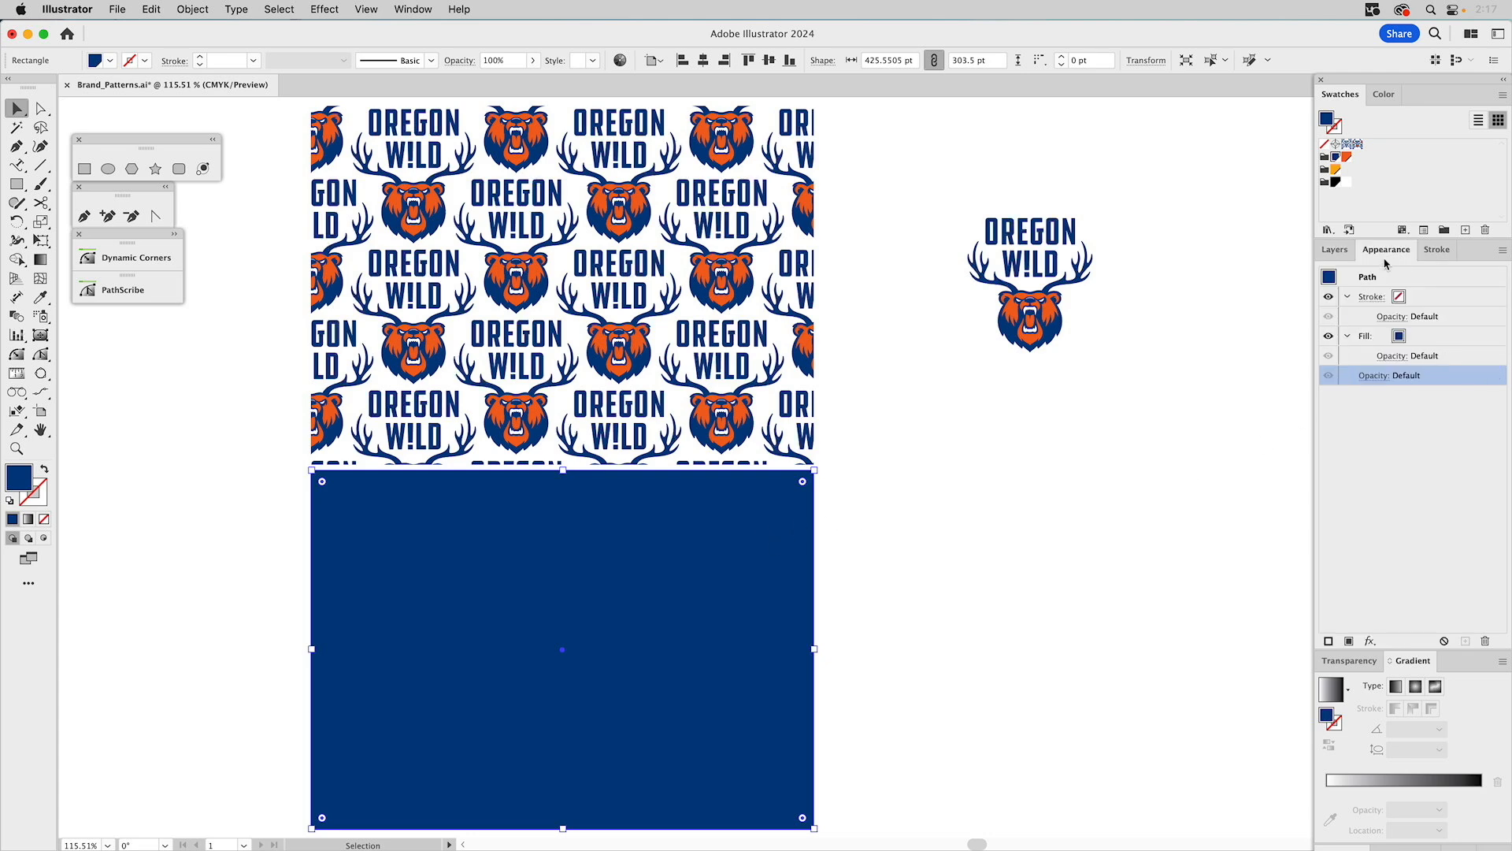
{"action": "left_click", "coordinate": [1421, 342]}
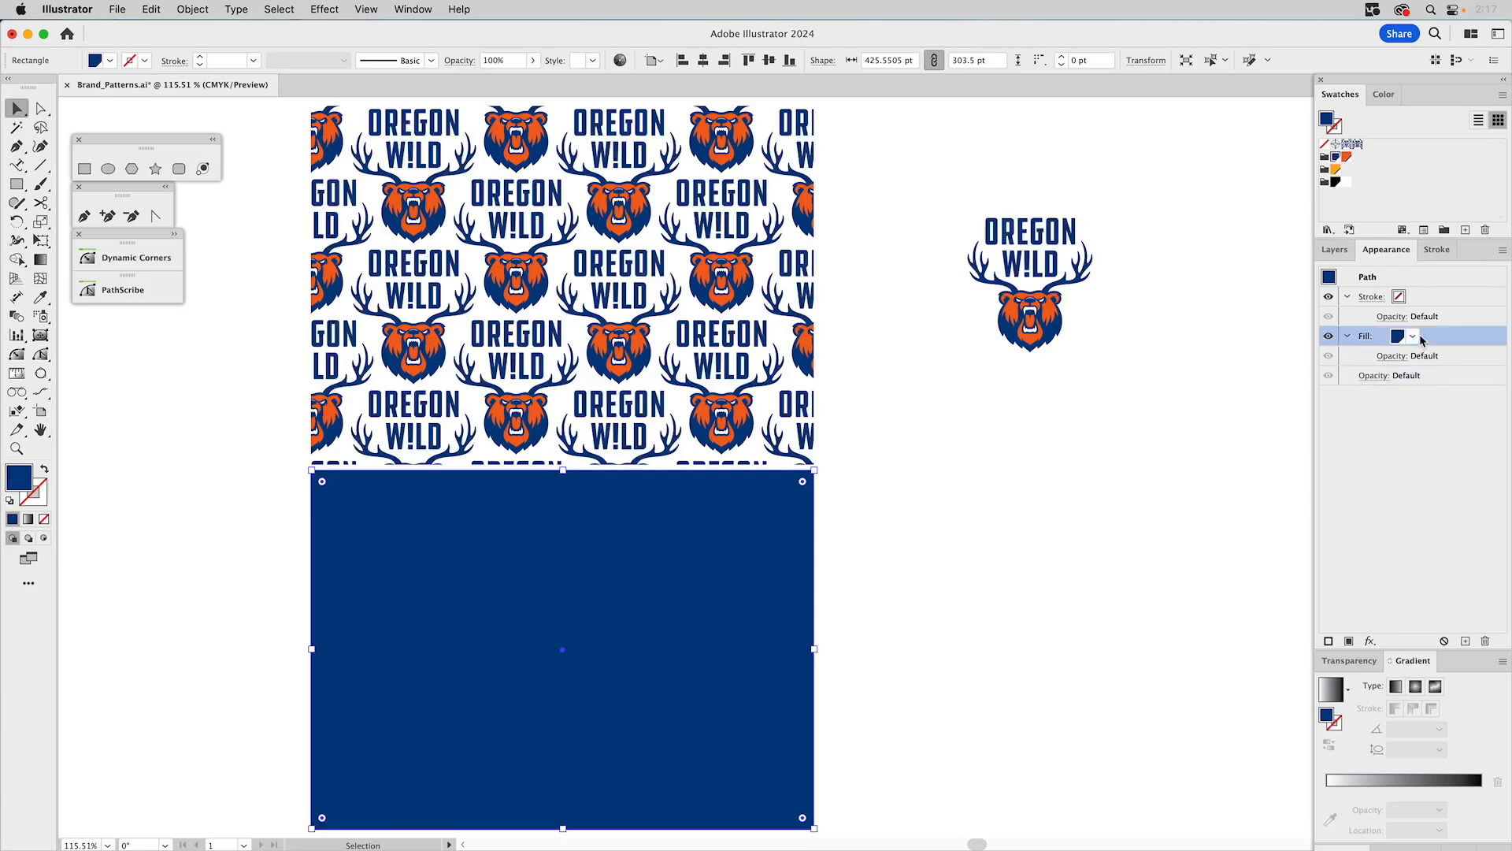
{"action": "left_click", "coordinate": [1391, 96]}
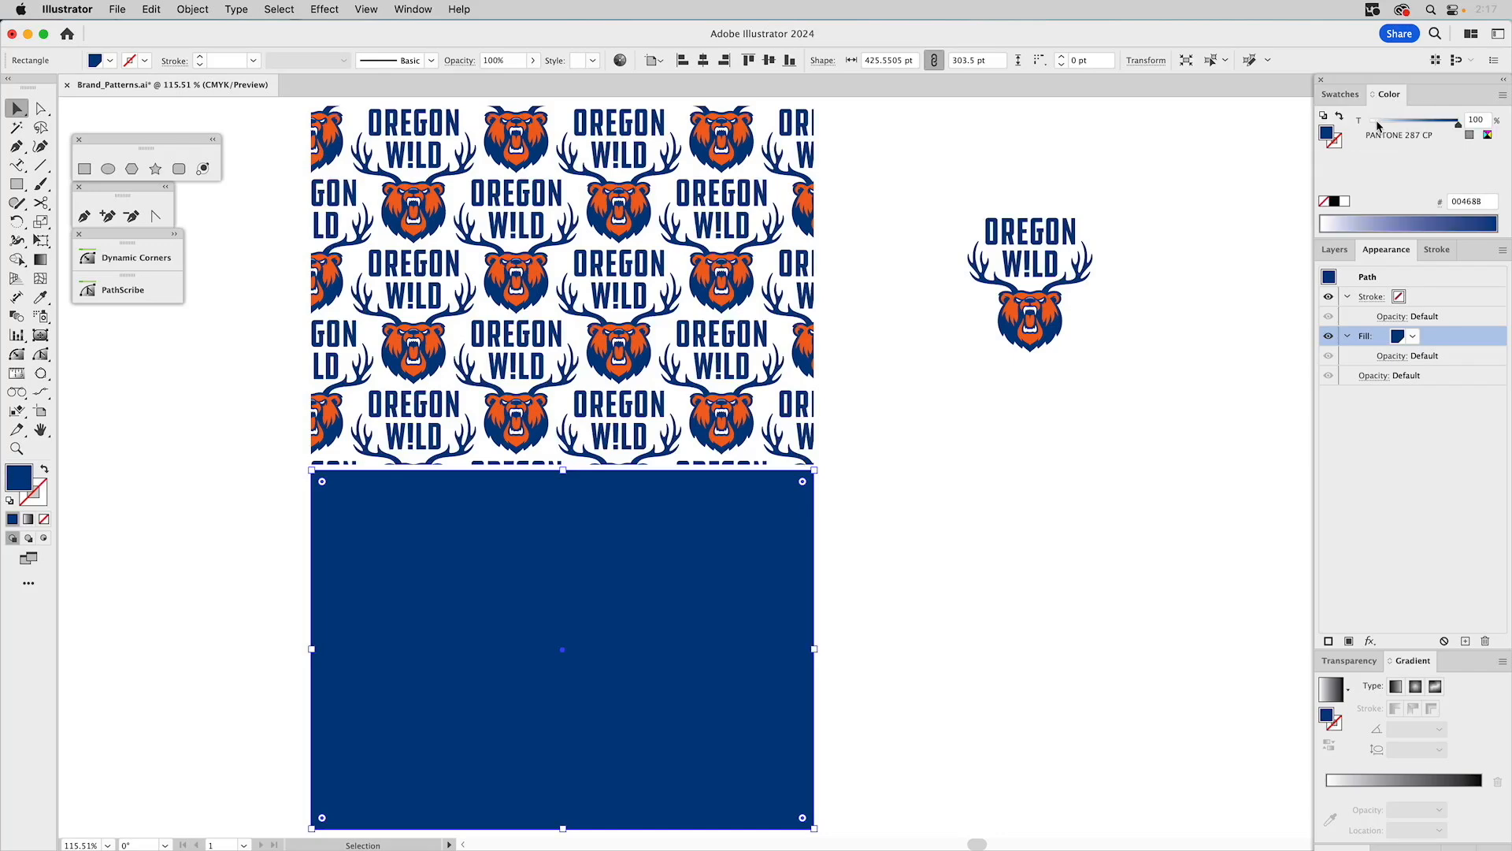
{"action": "left_click", "coordinate": [1377, 124]}
{"action": "left_click_drag", "start_coordinate": [1378, 123], "coordinate": [1379, 124]}
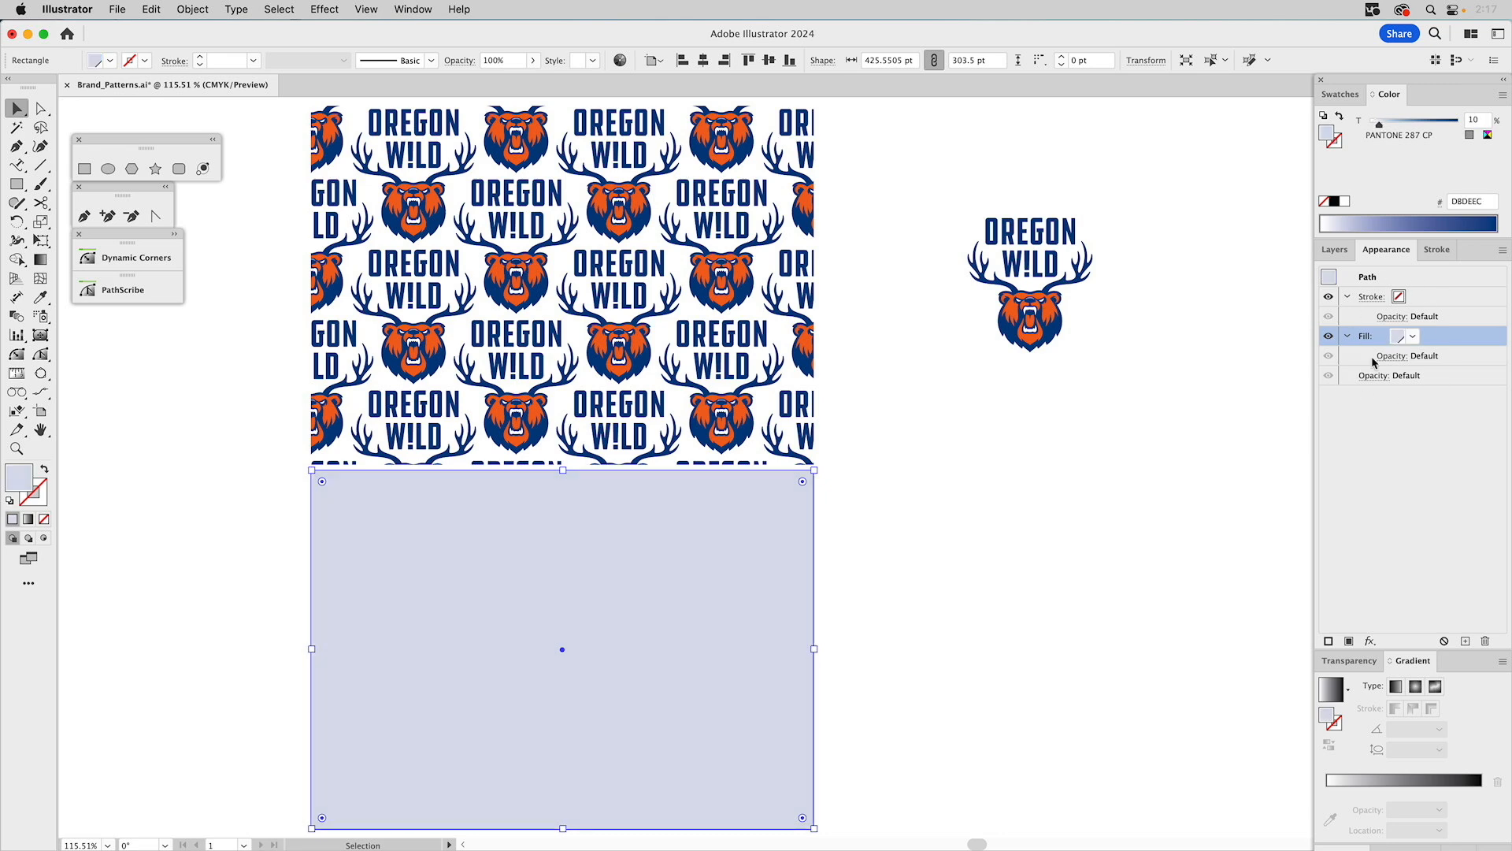
Add a second fill to the lower rectangle and set the upper fill to the OW_Pattern1 swatch.
{"action": "left_click", "coordinate": [1502, 250]}
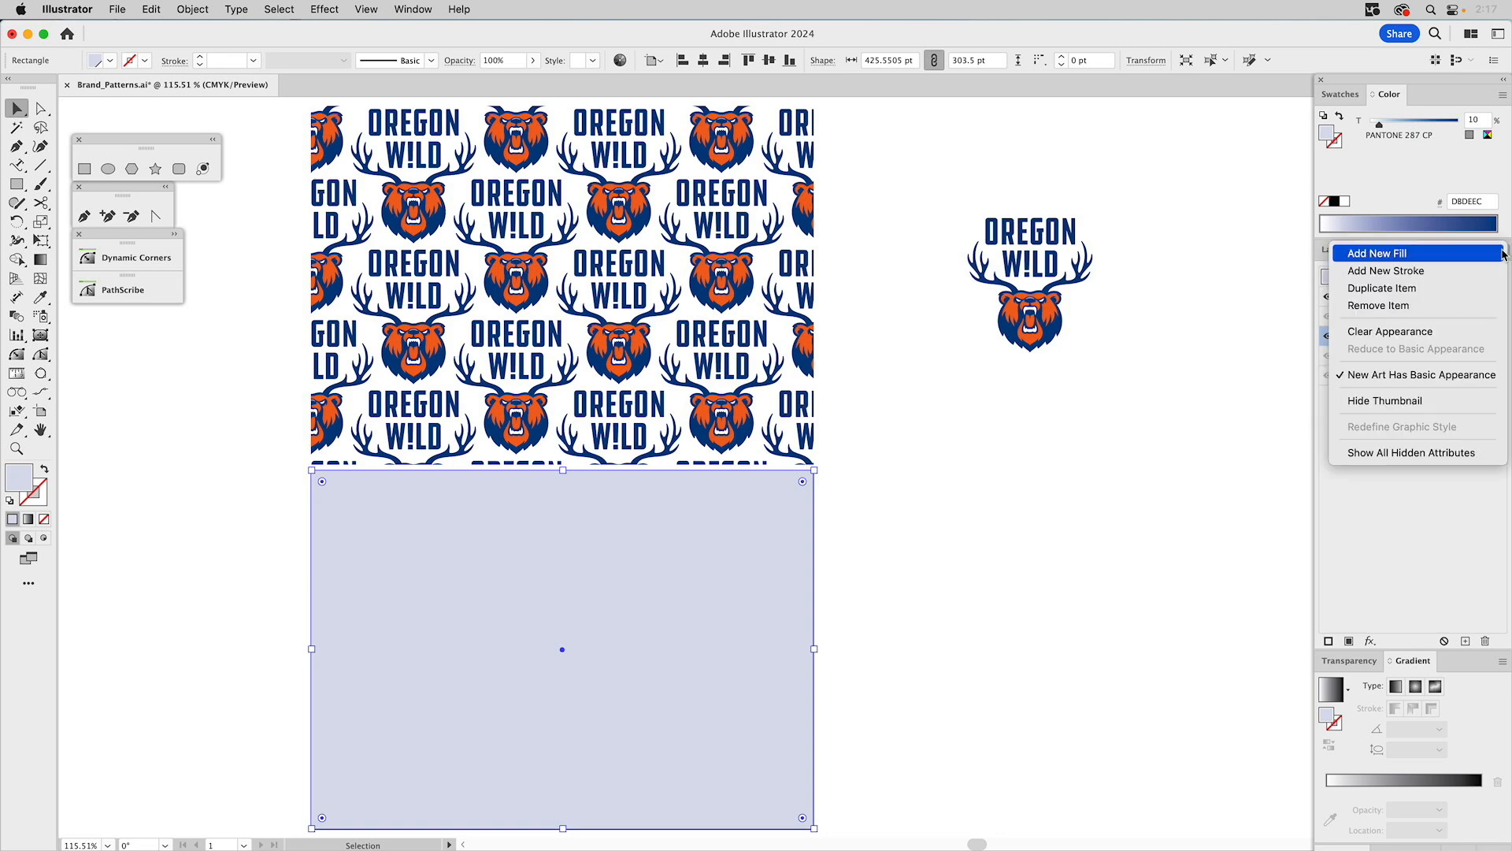
{"action": "left_click", "coordinate": [1433, 256]}
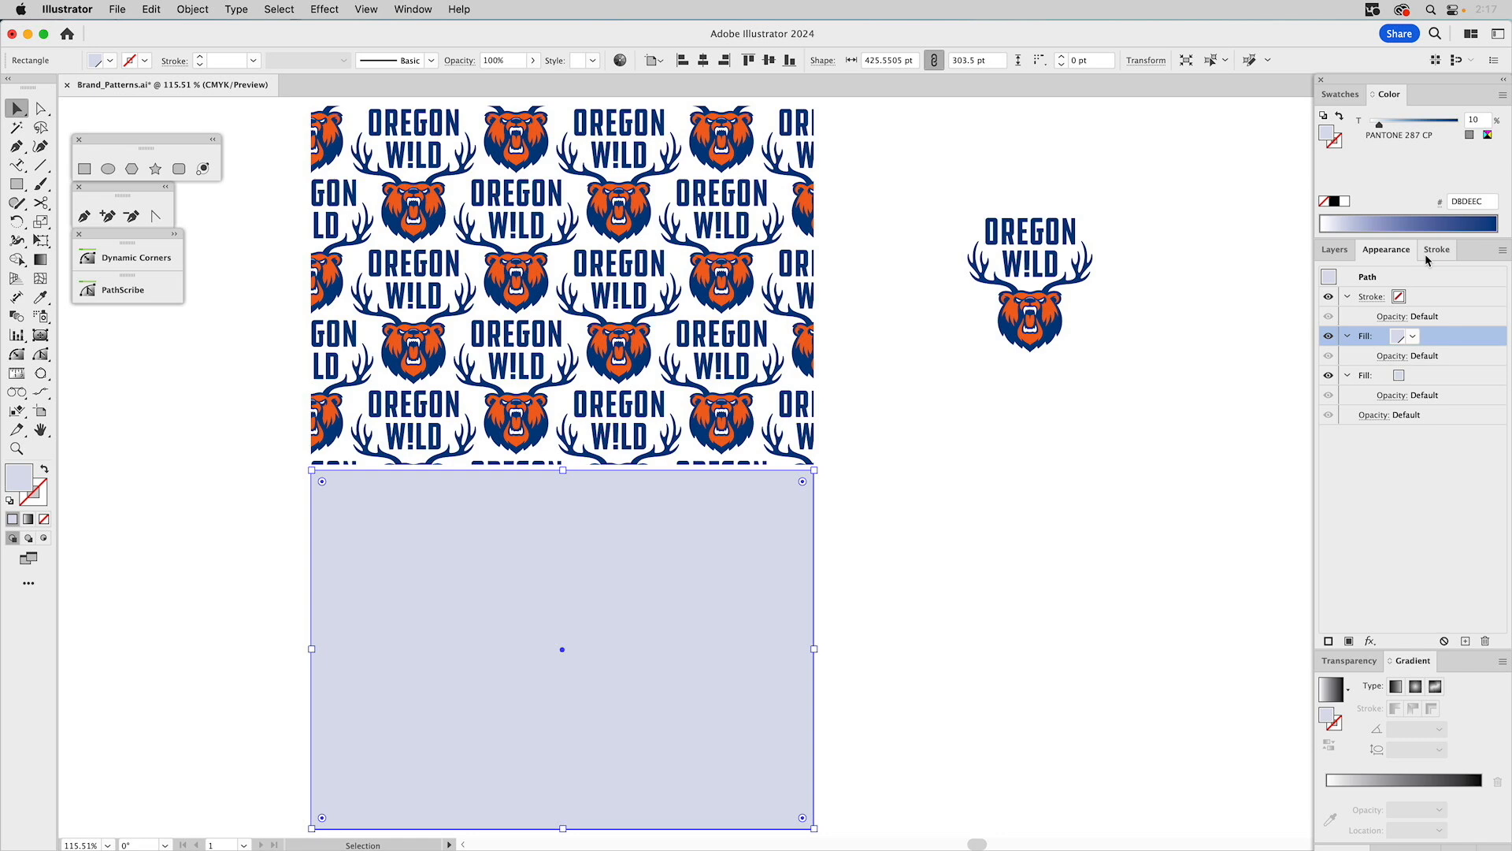
{"action": "left_click", "coordinate": [1411, 339]}
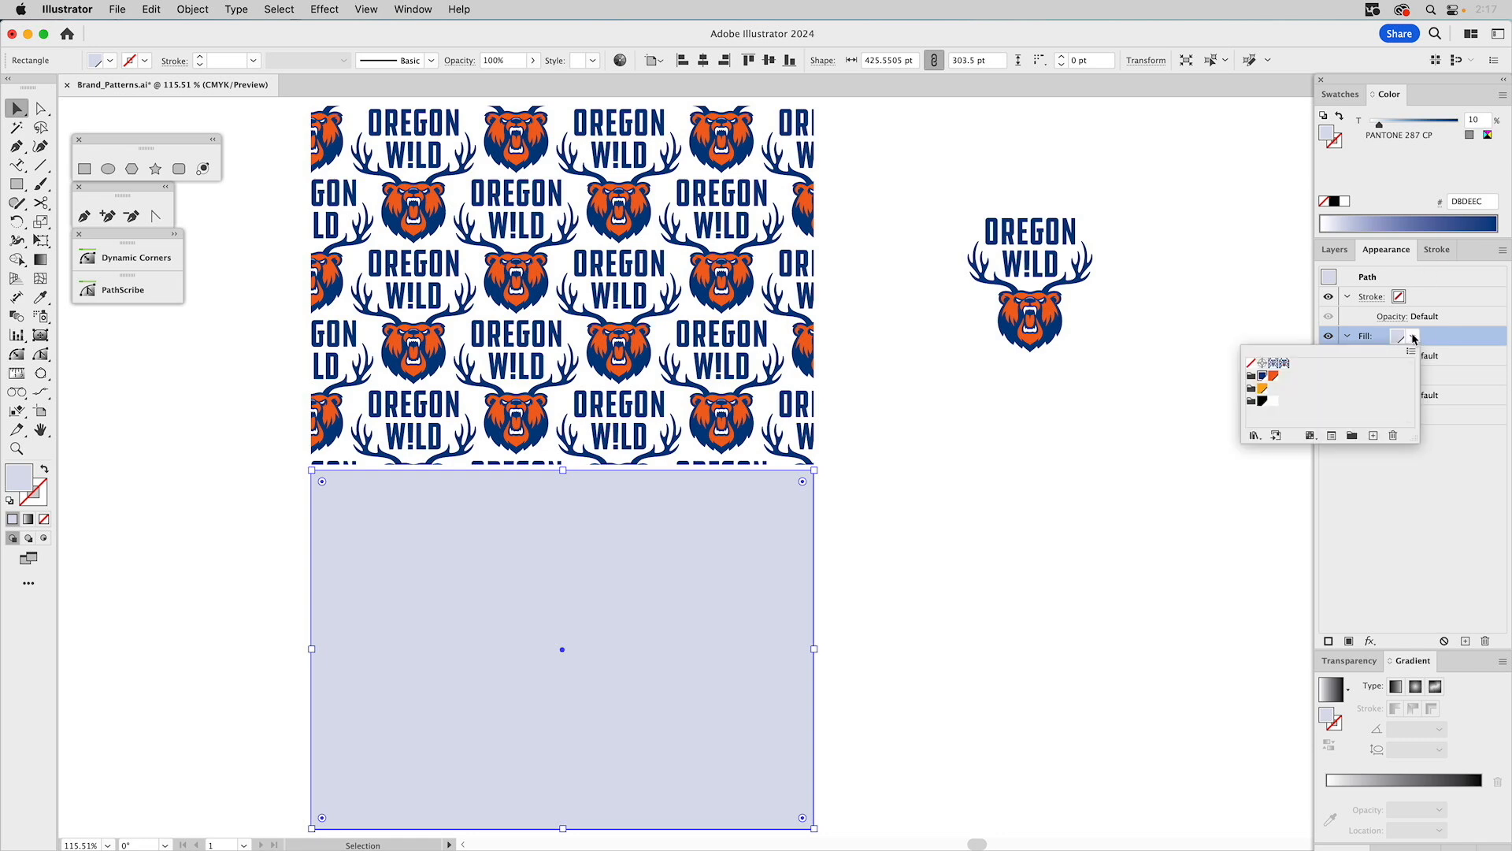
{"action": "left_click", "coordinate": [1285, 365]}
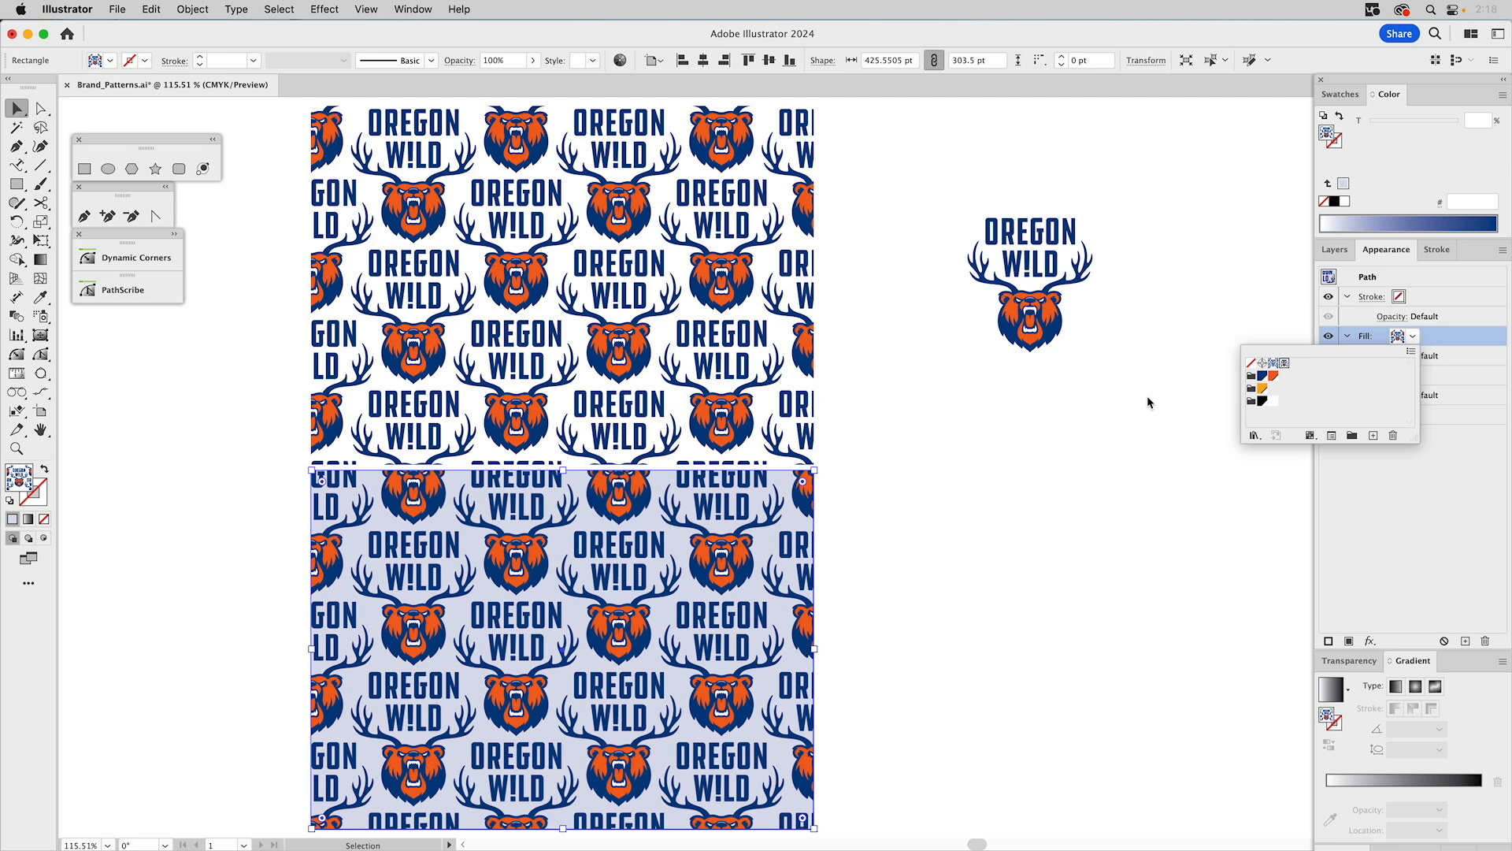
Change the lower rectangle's bottom fill to the orange PANTONE 1235 CP swatch at 100%.
{"action": "left_click", "coordinate": [1448, 339]}
{"action": "left_click", "coordinate": [1418, 375]}
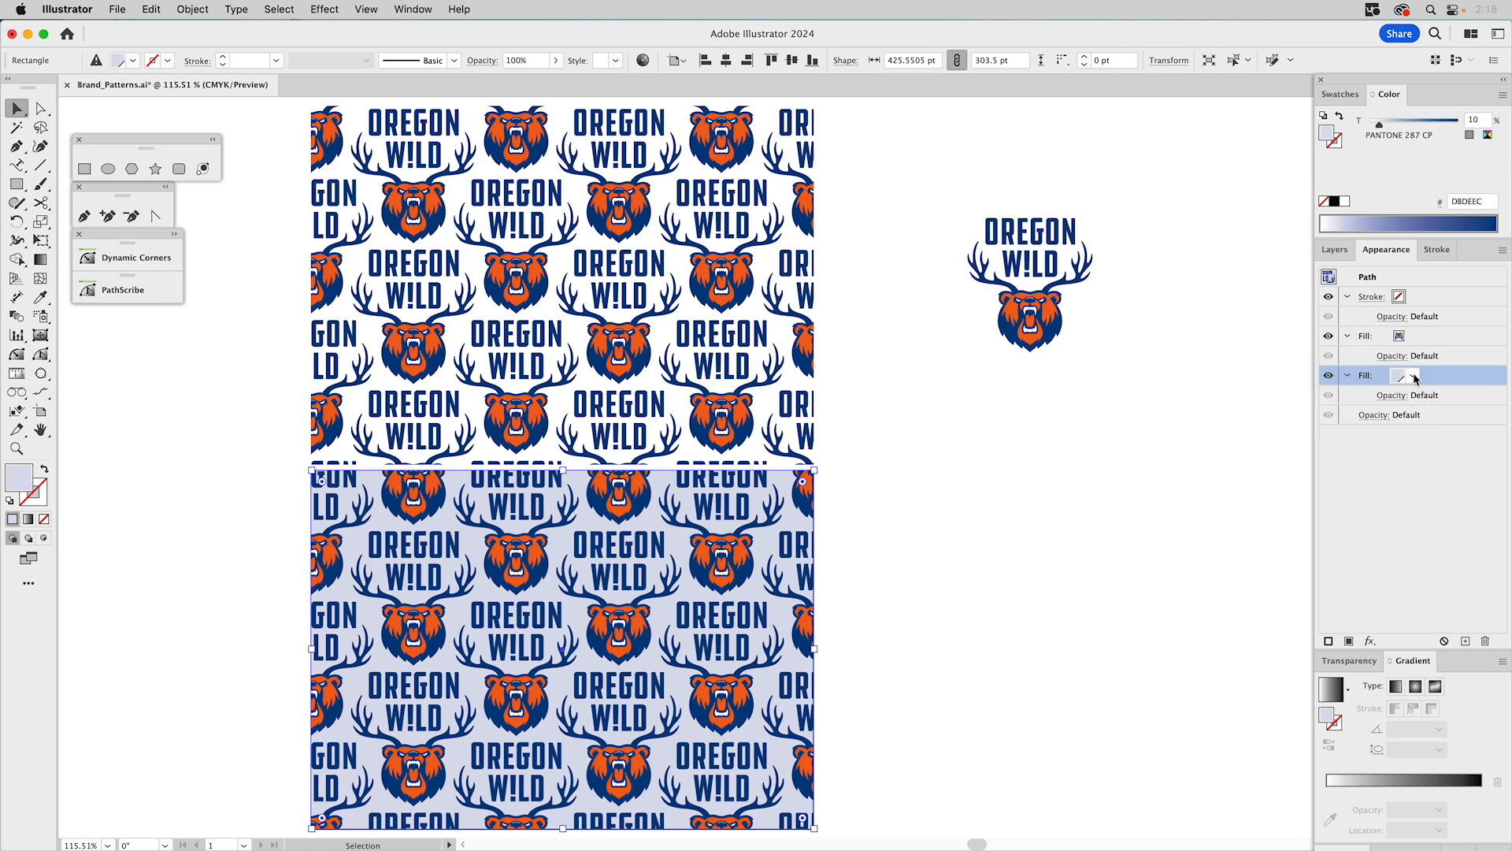
{"action": "left_click", "coordinate": [1414, 377]}
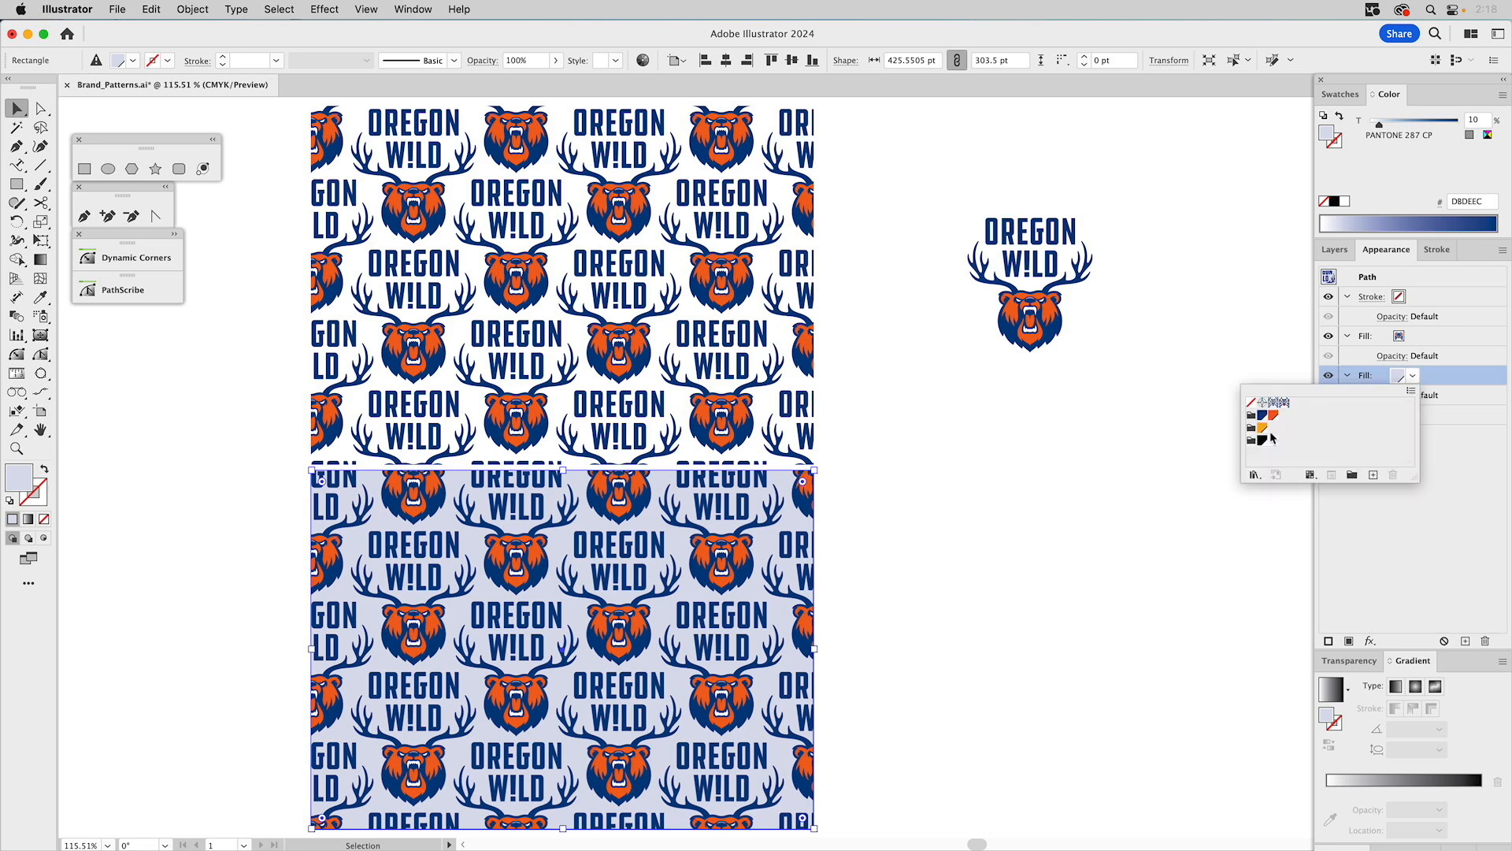
{"action": "left_click", "coordinate": [1413, 378]}
{"action": "left_click", "coordinate": [1398, 378]}
{"action": "left_click", "coordinate": [1262, 427]}
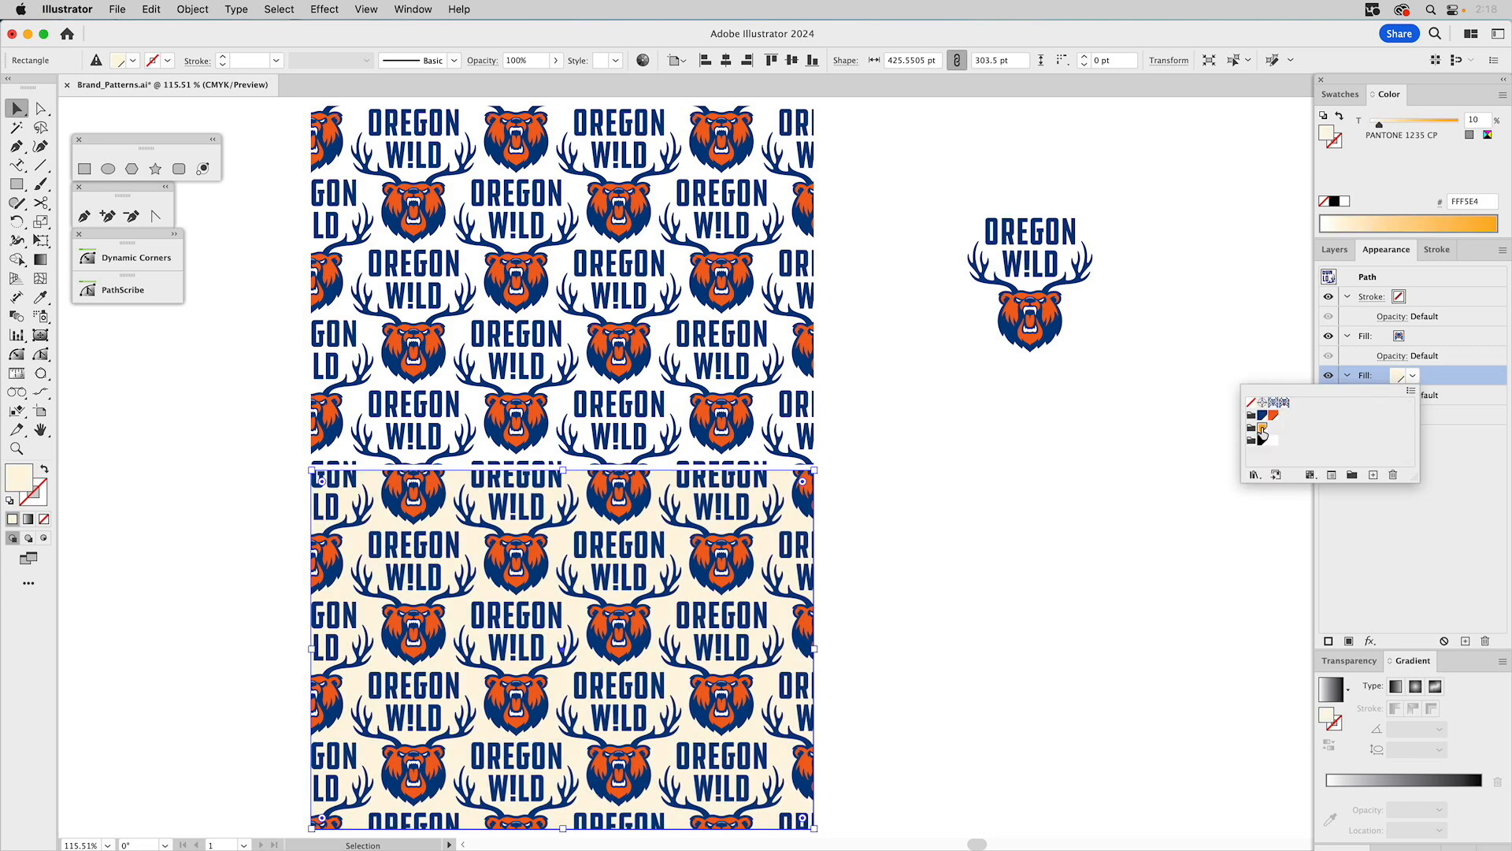
{"action": "left_click", "coordinate": [1263, 427]}
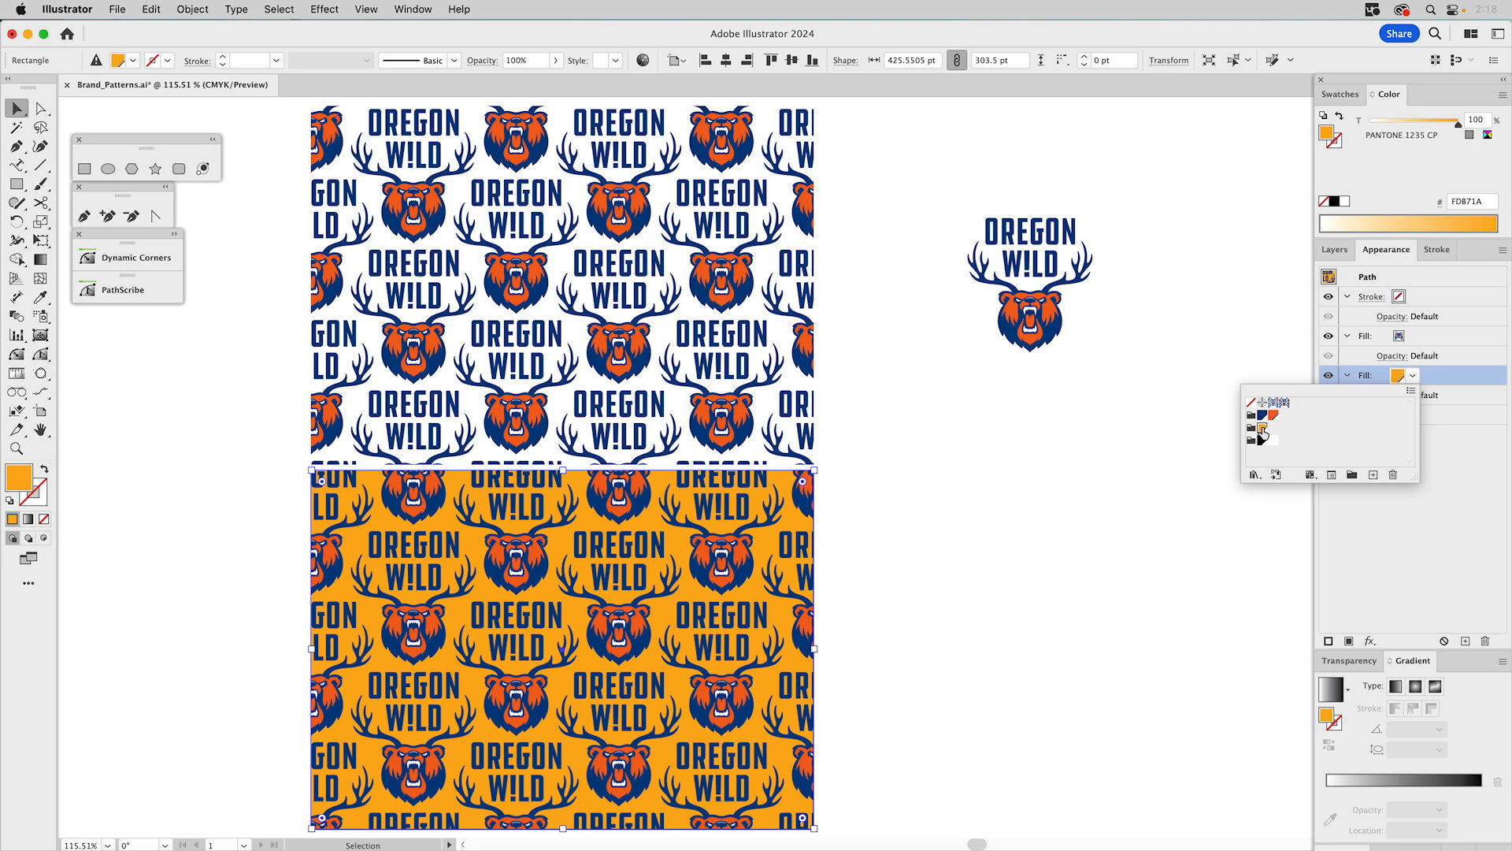
{"action": "left_click", "coordinate": [1073, 426]}
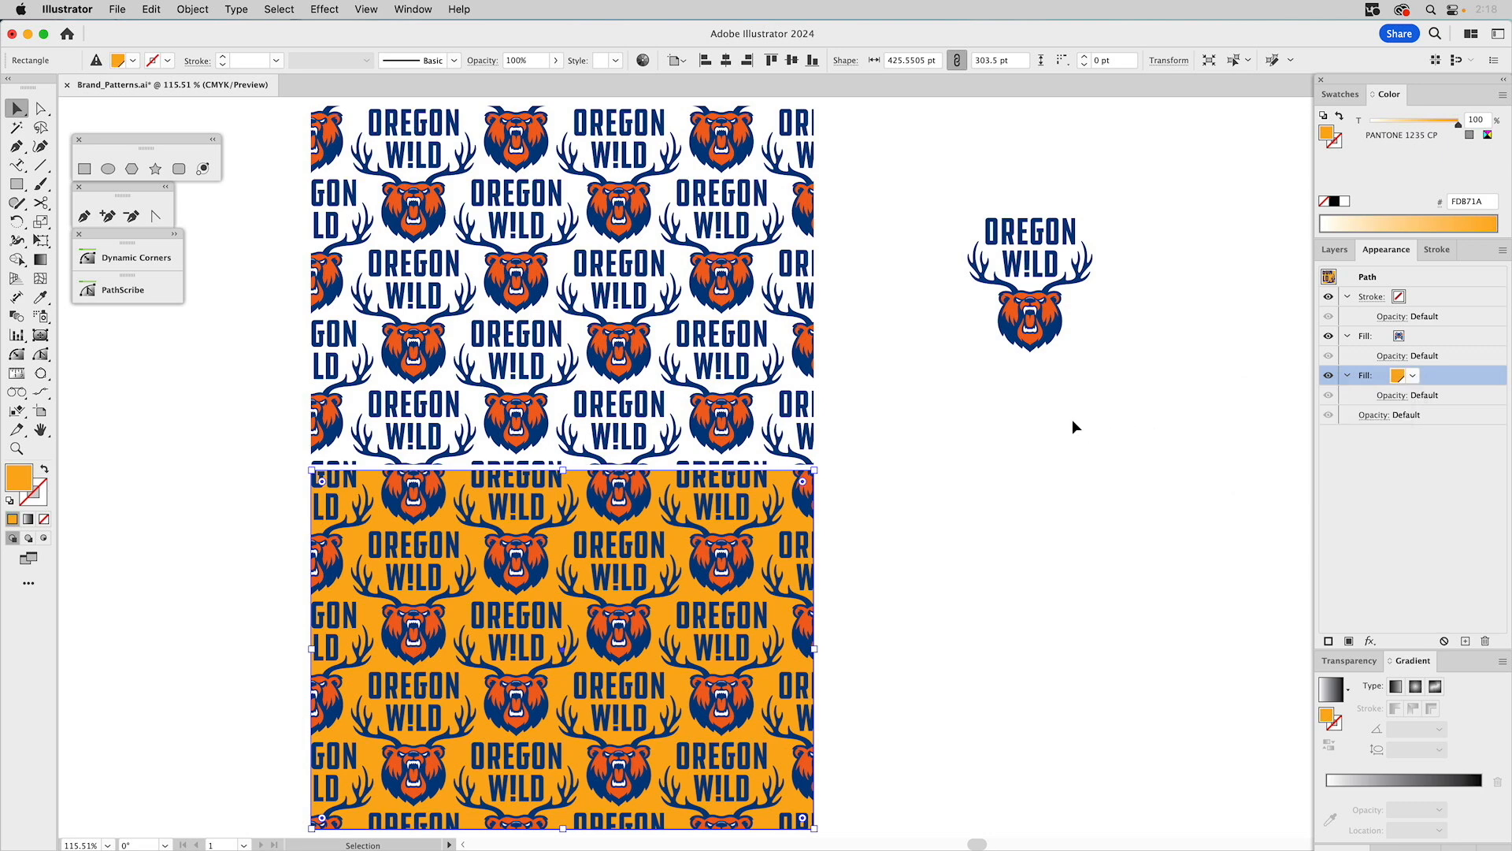
{"action": "left_click", "coordinate": [1168, 367]}
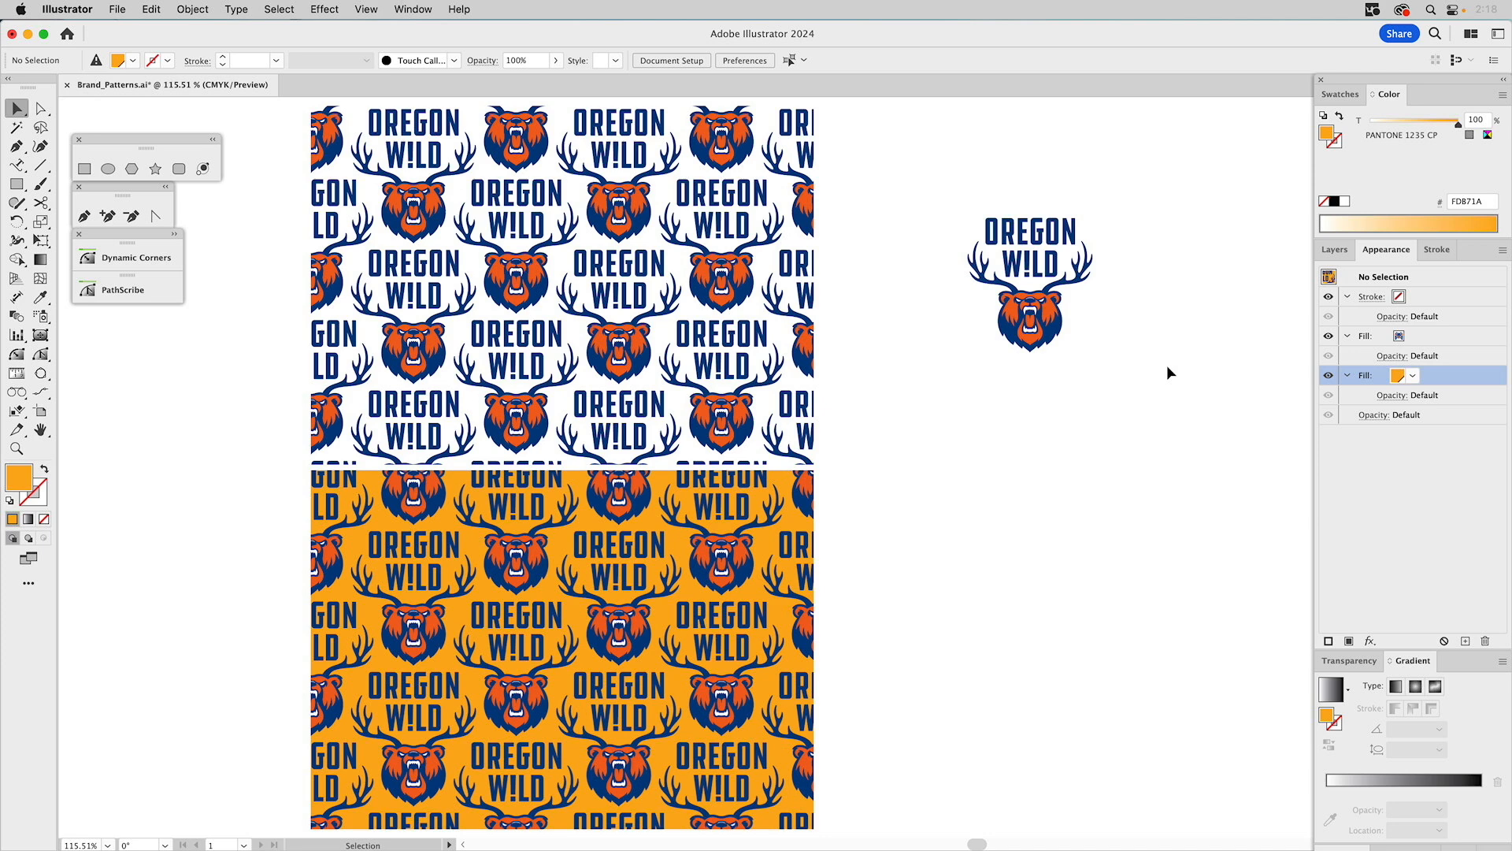
{"action": "left_click", "coordinate": [1344, 252]}
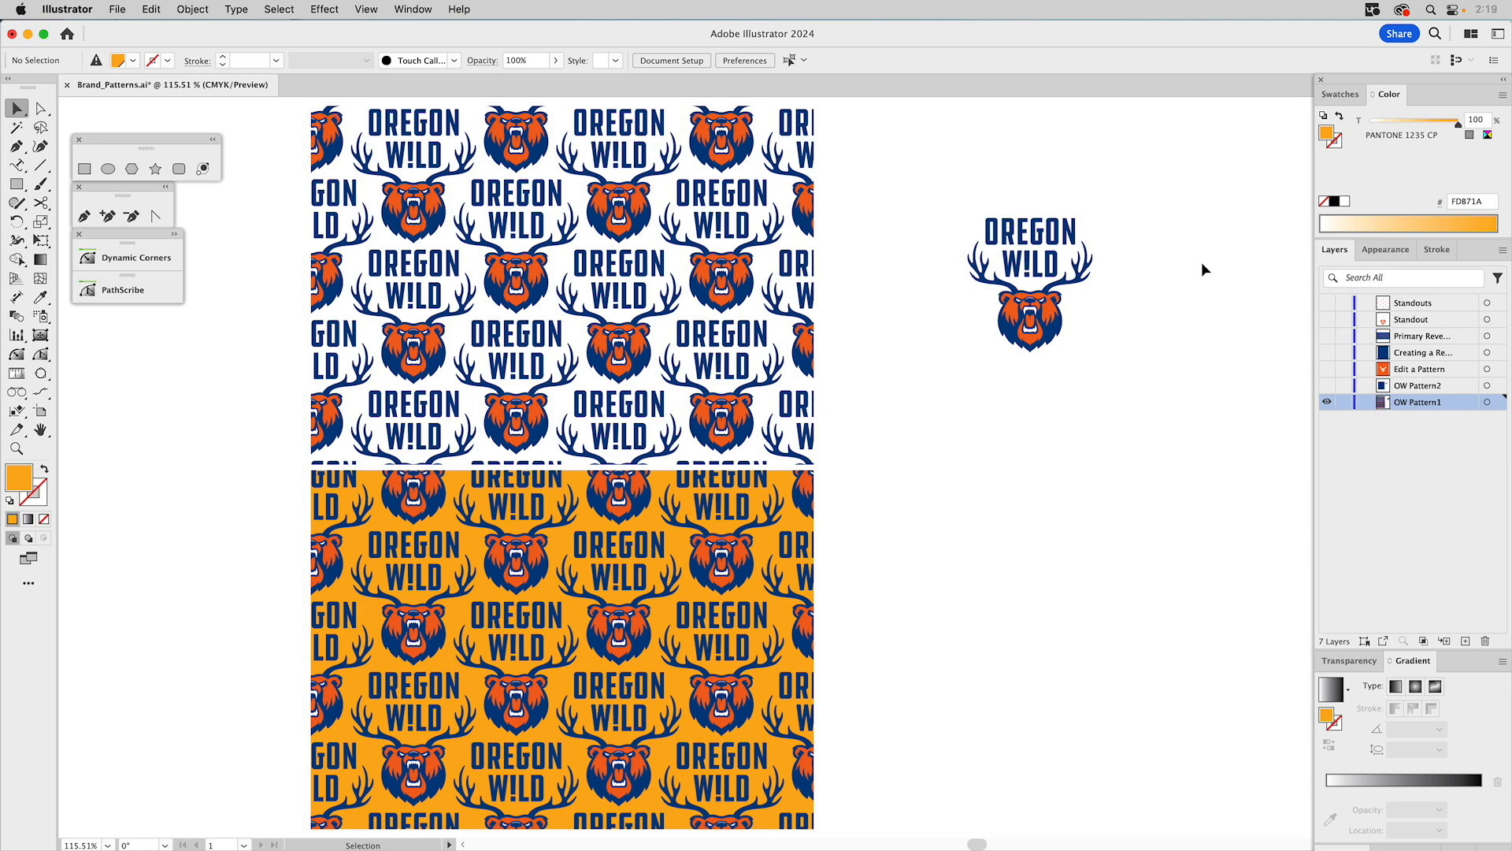
{"action": "left_click", "coordinate": [1341, 95]}
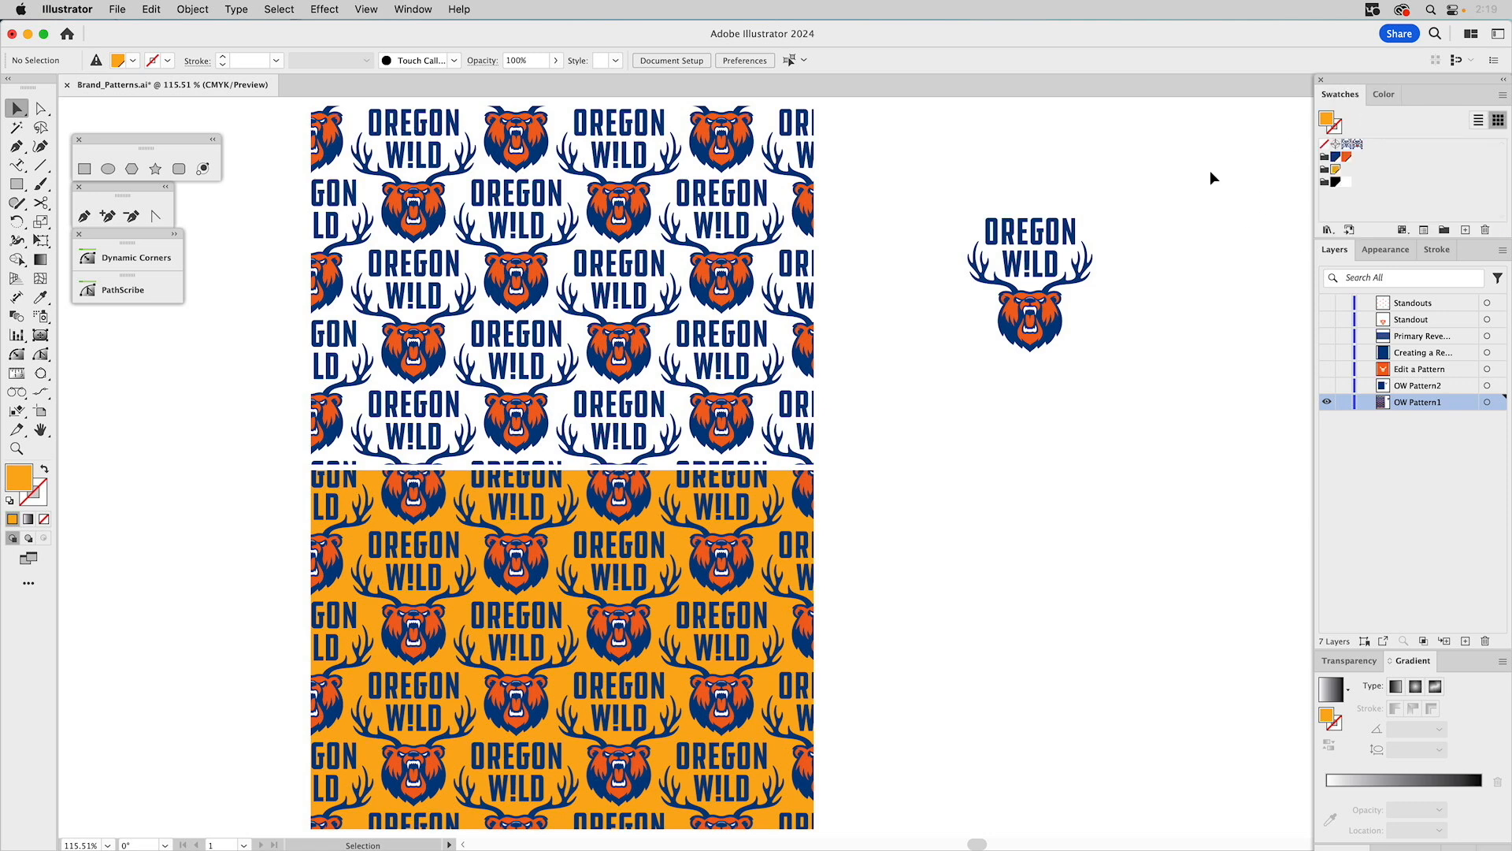
Place the OW_Pattern1 swatch's tile artwork onto the canvas and give its tile boundary an orange stroke.
{"action": "left_click_drag", "start_coordinate": [1358, 150], "coordinate": [1056, 583]}
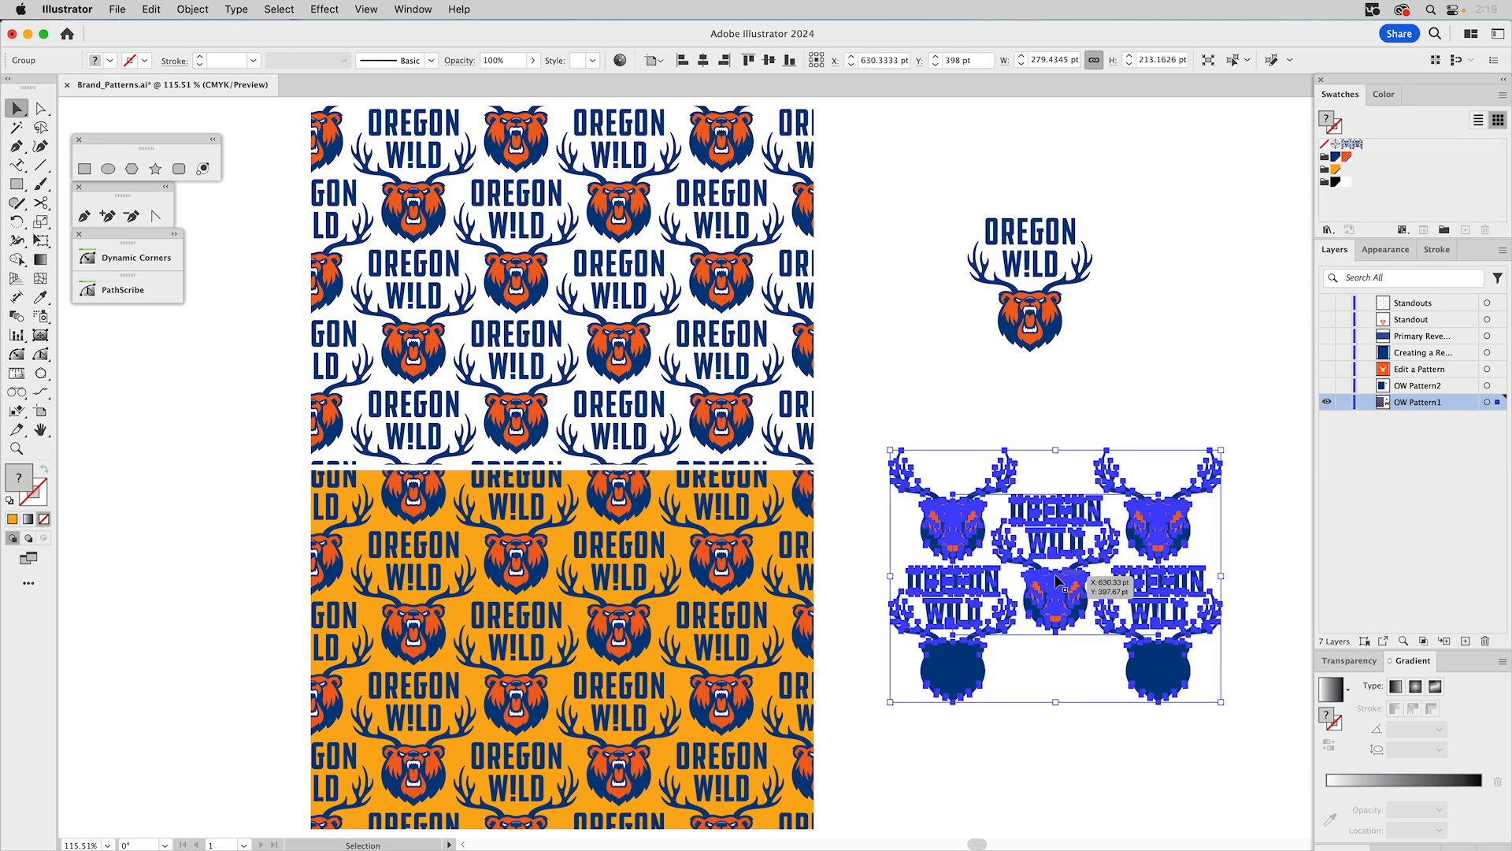
{"action": "left_click", "coordinate": [1098, 419]}
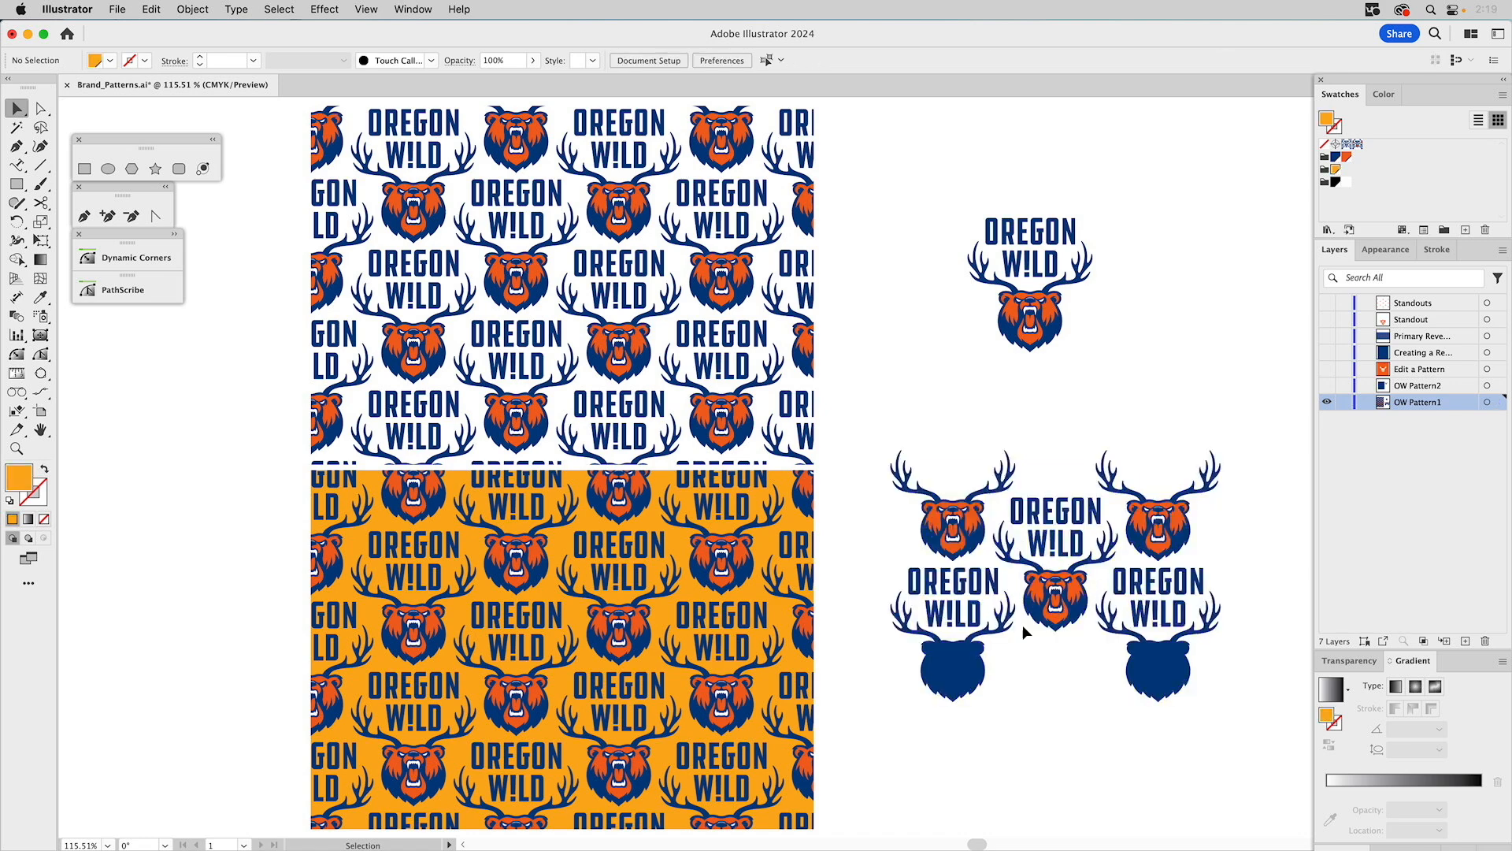
{"action": "left_click", "coordinate": [1026, 636]}
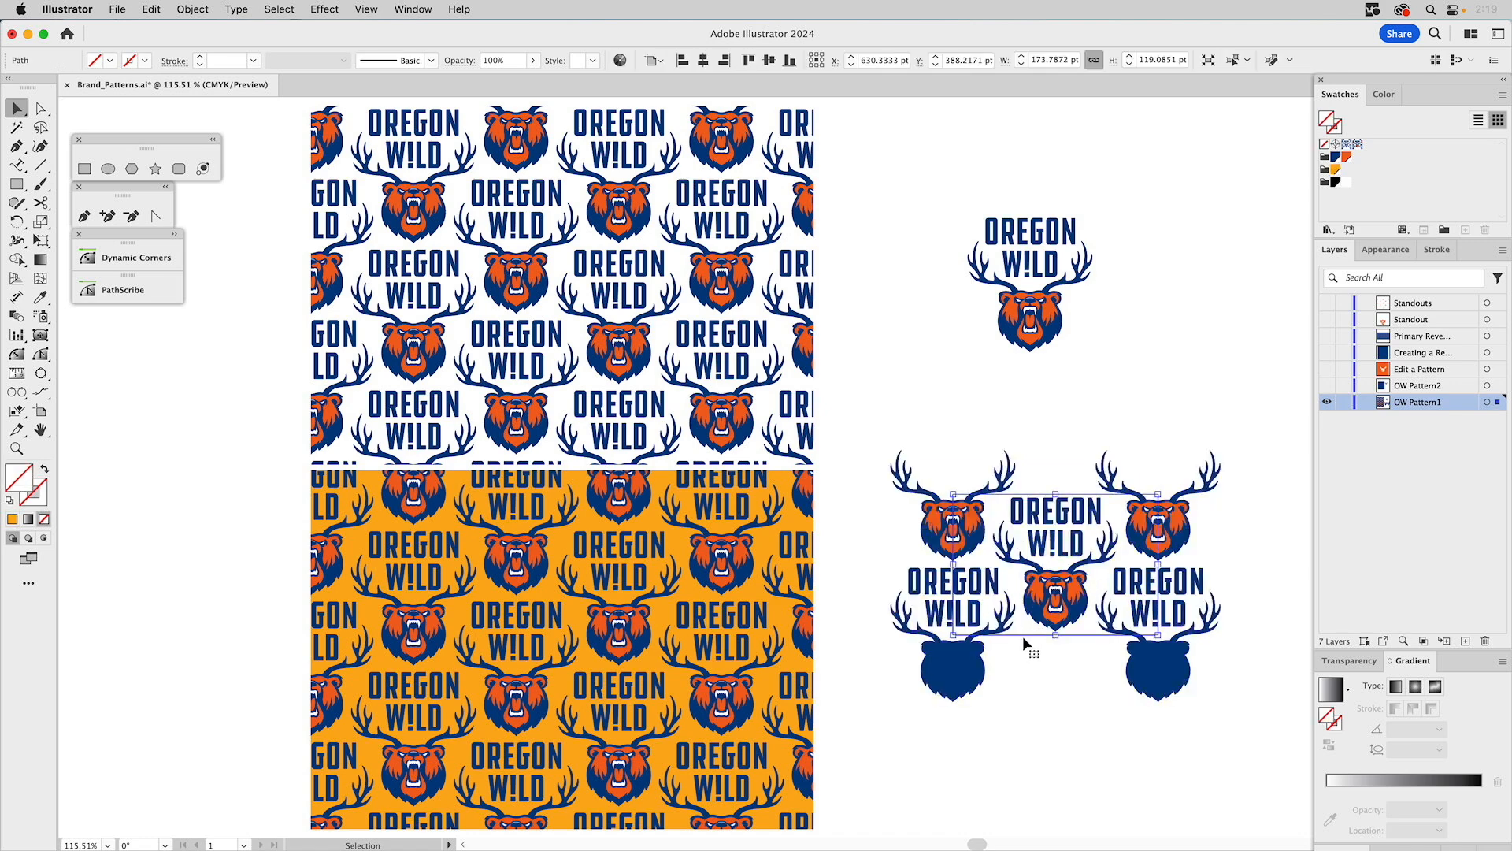
{"action": "left_click", "coordinate": [1347, 156]}
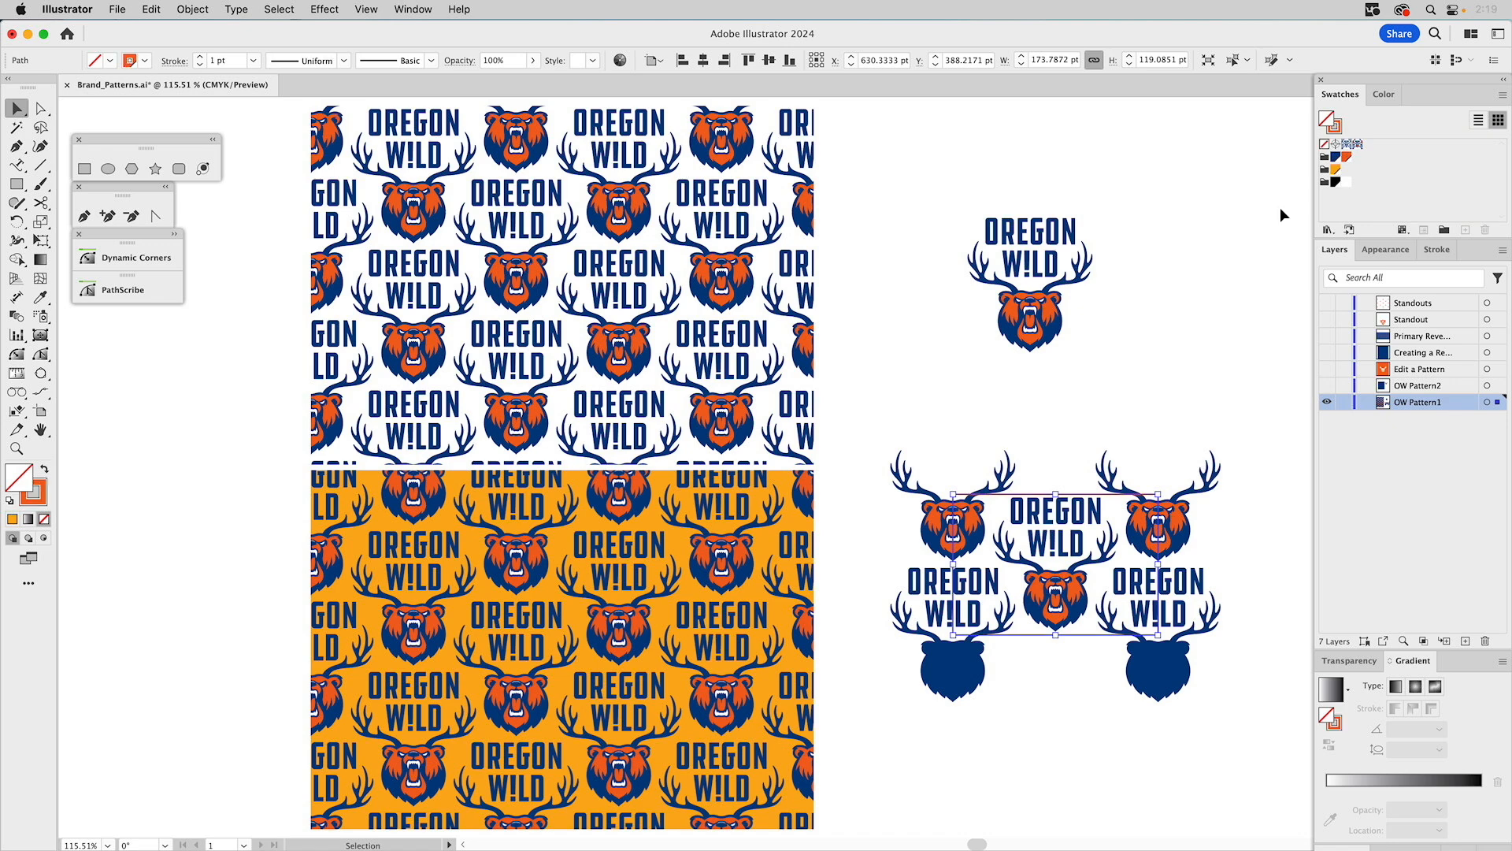
{"action": "left_click", "coordinate": [1236, 255]}
Zoom in to examine the placed pattern tile artwork and its boundary.
{"action": "key", "text": "z"}
{"action": "left_click_drag", "start_coordinate": [870, 405], "coordinate": [1242, 759]}
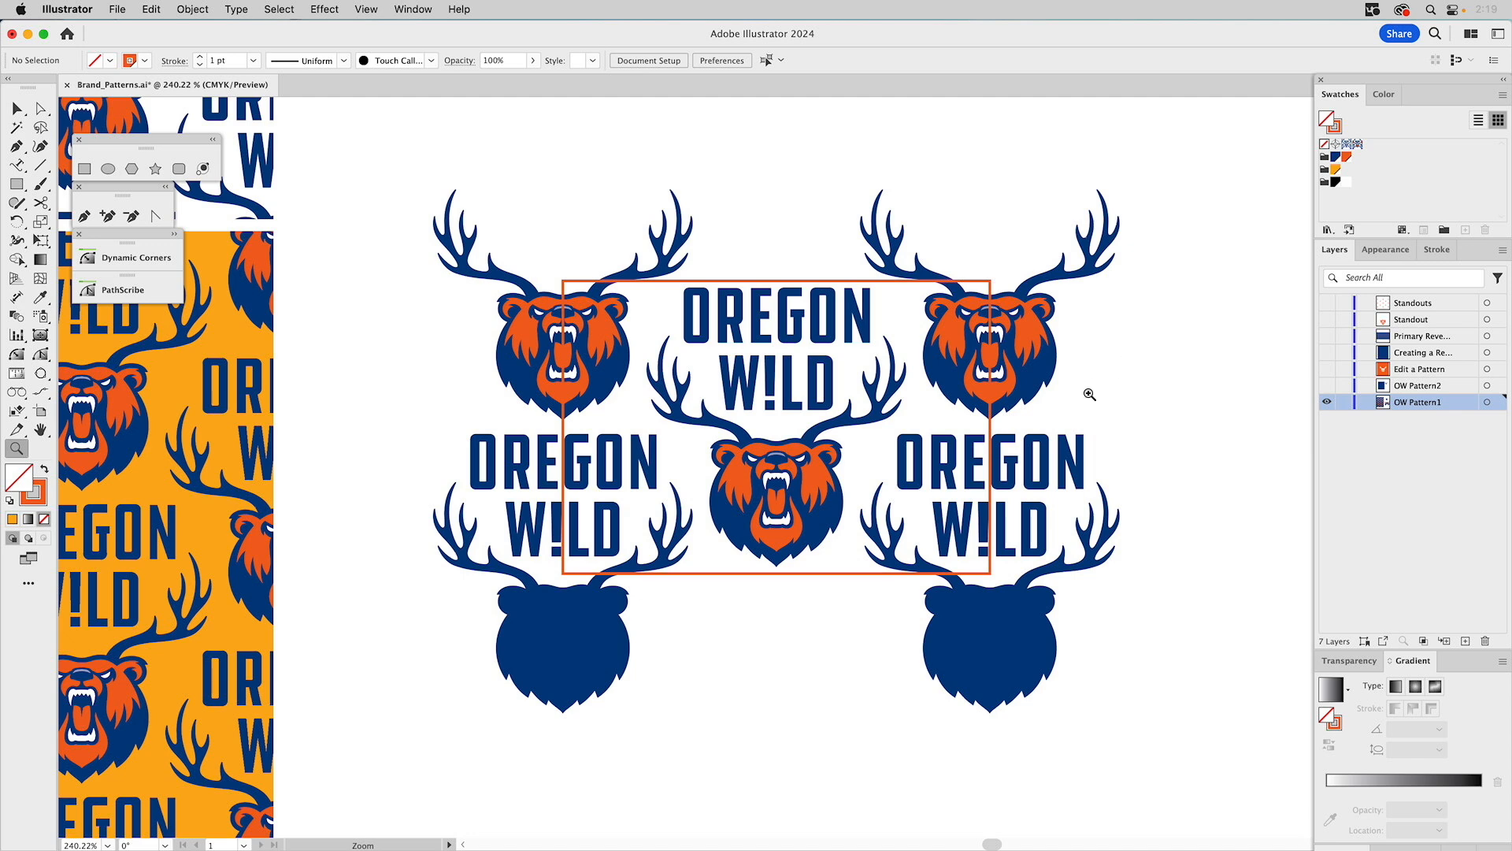
{"action": "key", "text": "v"}
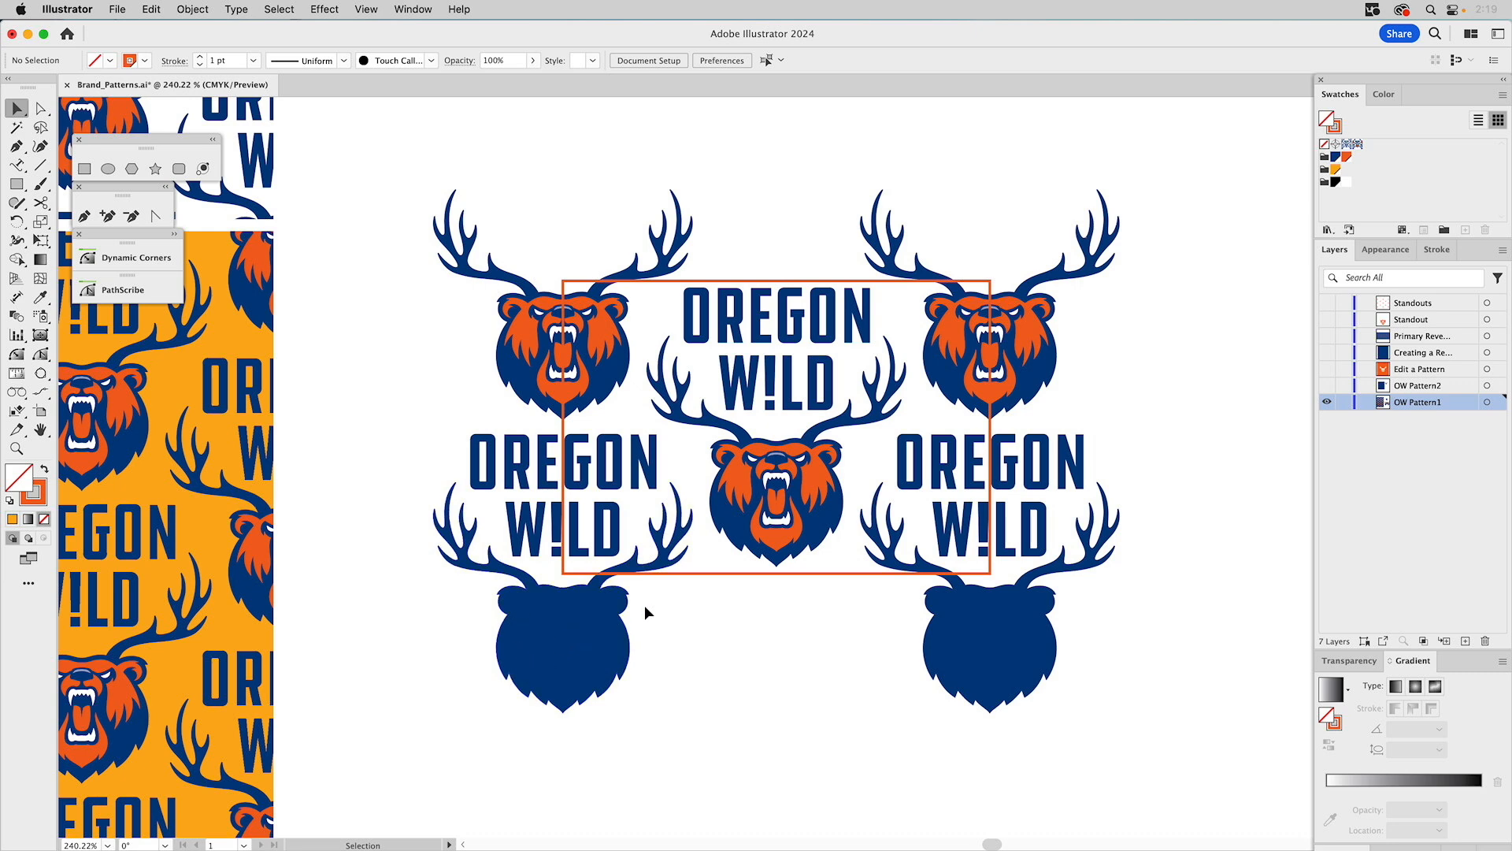
{"action": "left_click_drag", "start_coordinate": [398, 159], "coordinate": [1213, 719]}
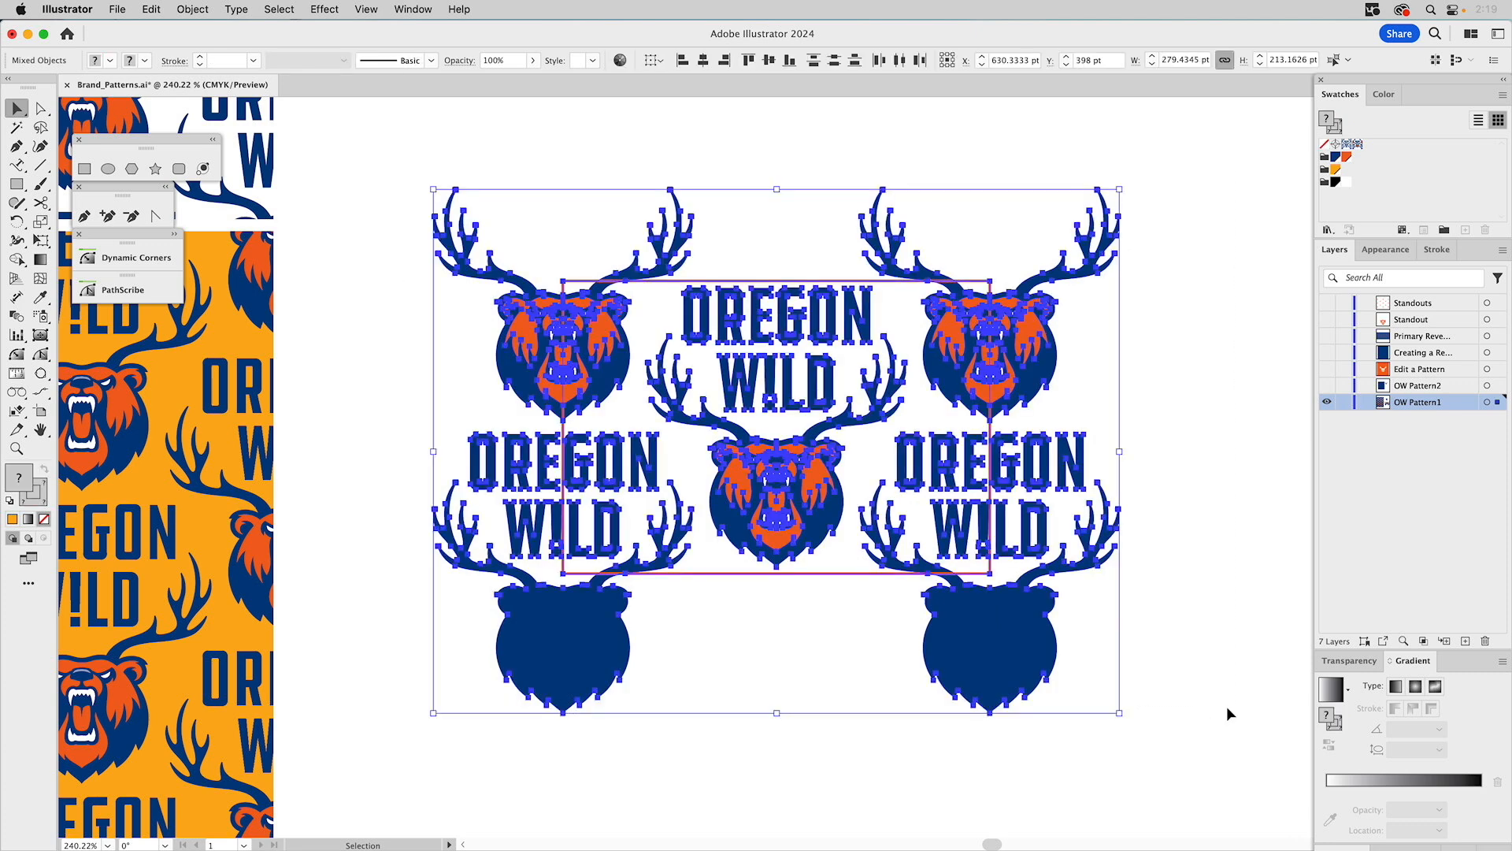
{"action": "left_click", "coordinate": [1198, 427]}
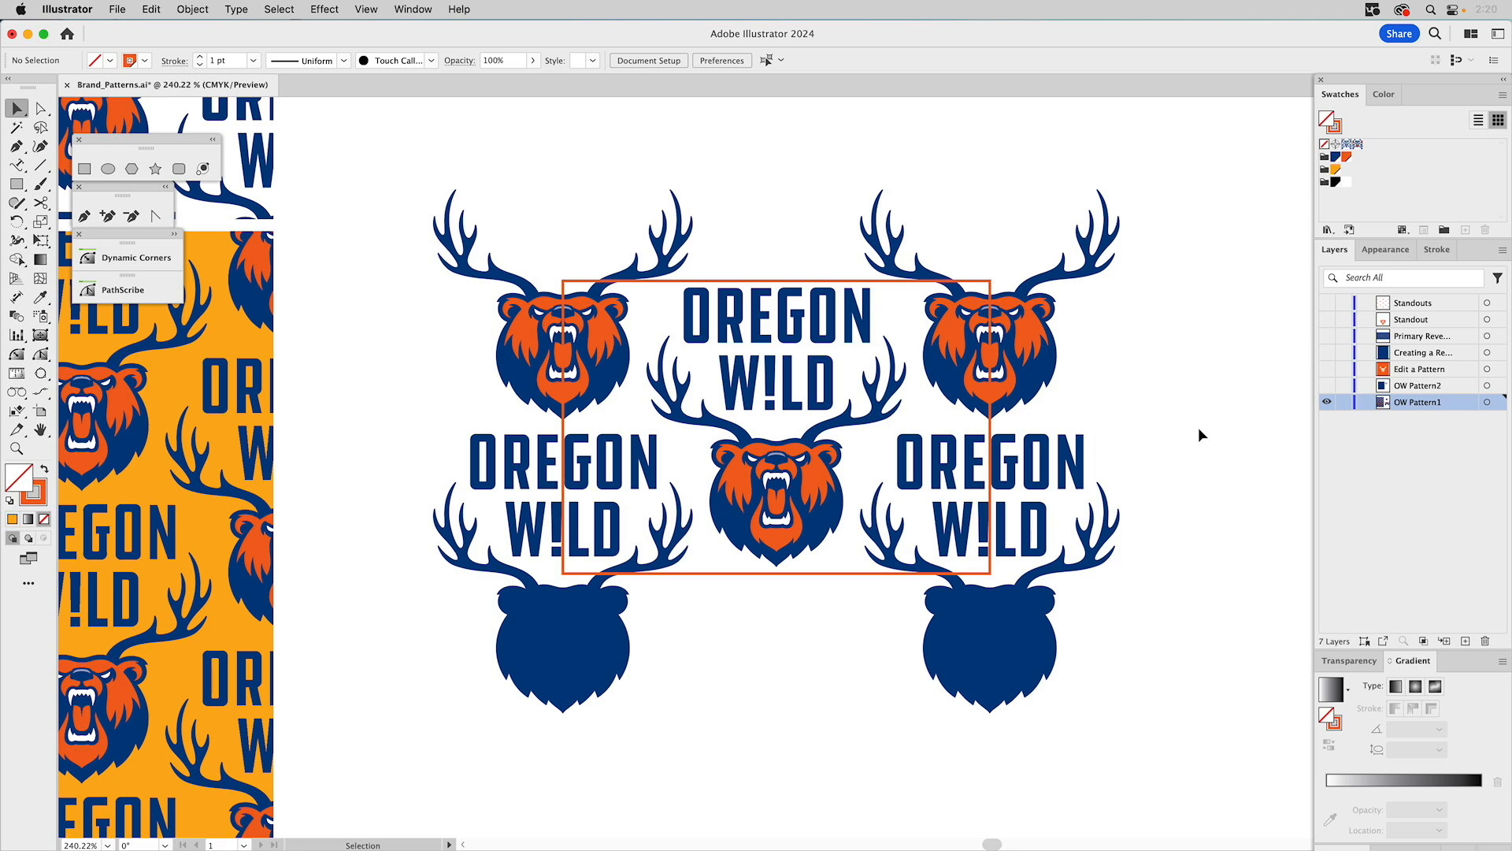
Delete the placed pattern tile artwork and fit the artboard in the window.
{"action": "left_click_drag", "start_coordinate": [447, 166], "coordinate": [1205, 751]}
{"action": "key", "text": "Delete"}
{"action": "key", "text": "super"}
{"action": "key", "text": "super+0"}
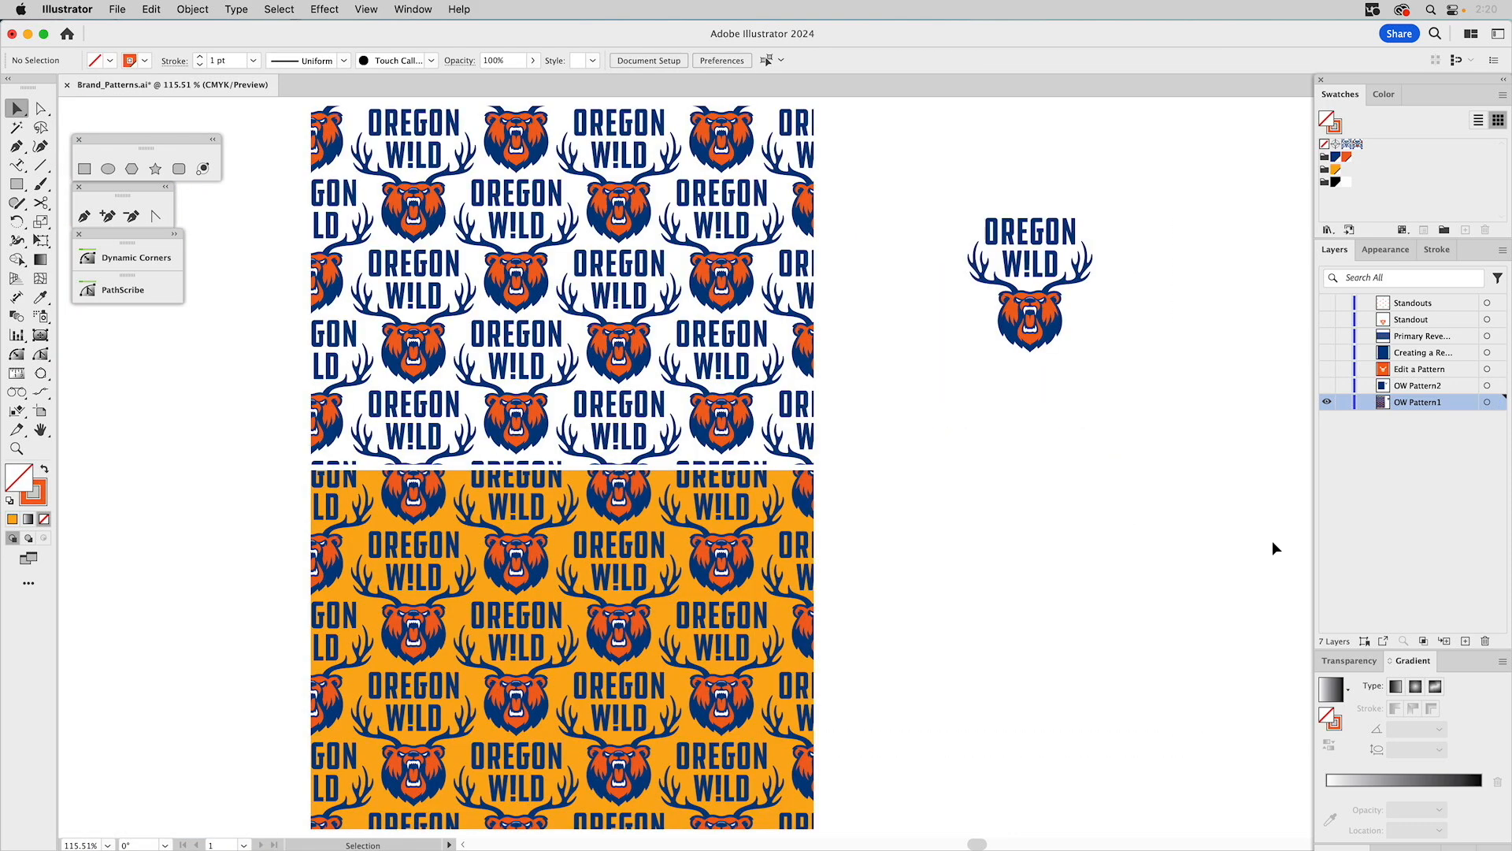
Show the OW Pattern2 layer, hide OW Pattern1, and make OW Pattern2 the active layer.
{"action": "left_click", "coordinate": [1328, 386]}
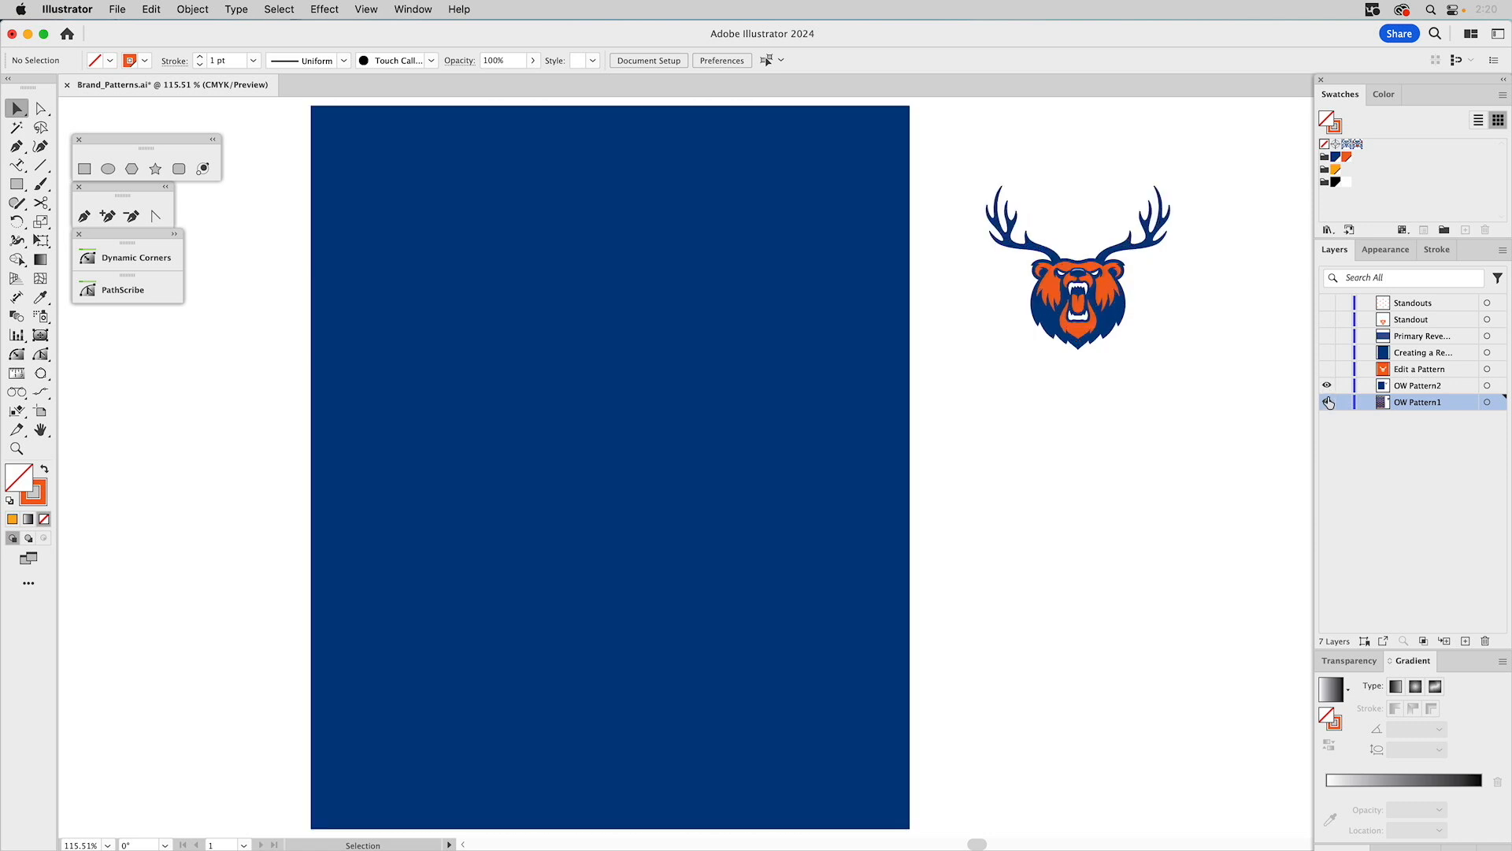
{"action": "left_click", "coordinate": [1420, 387]}
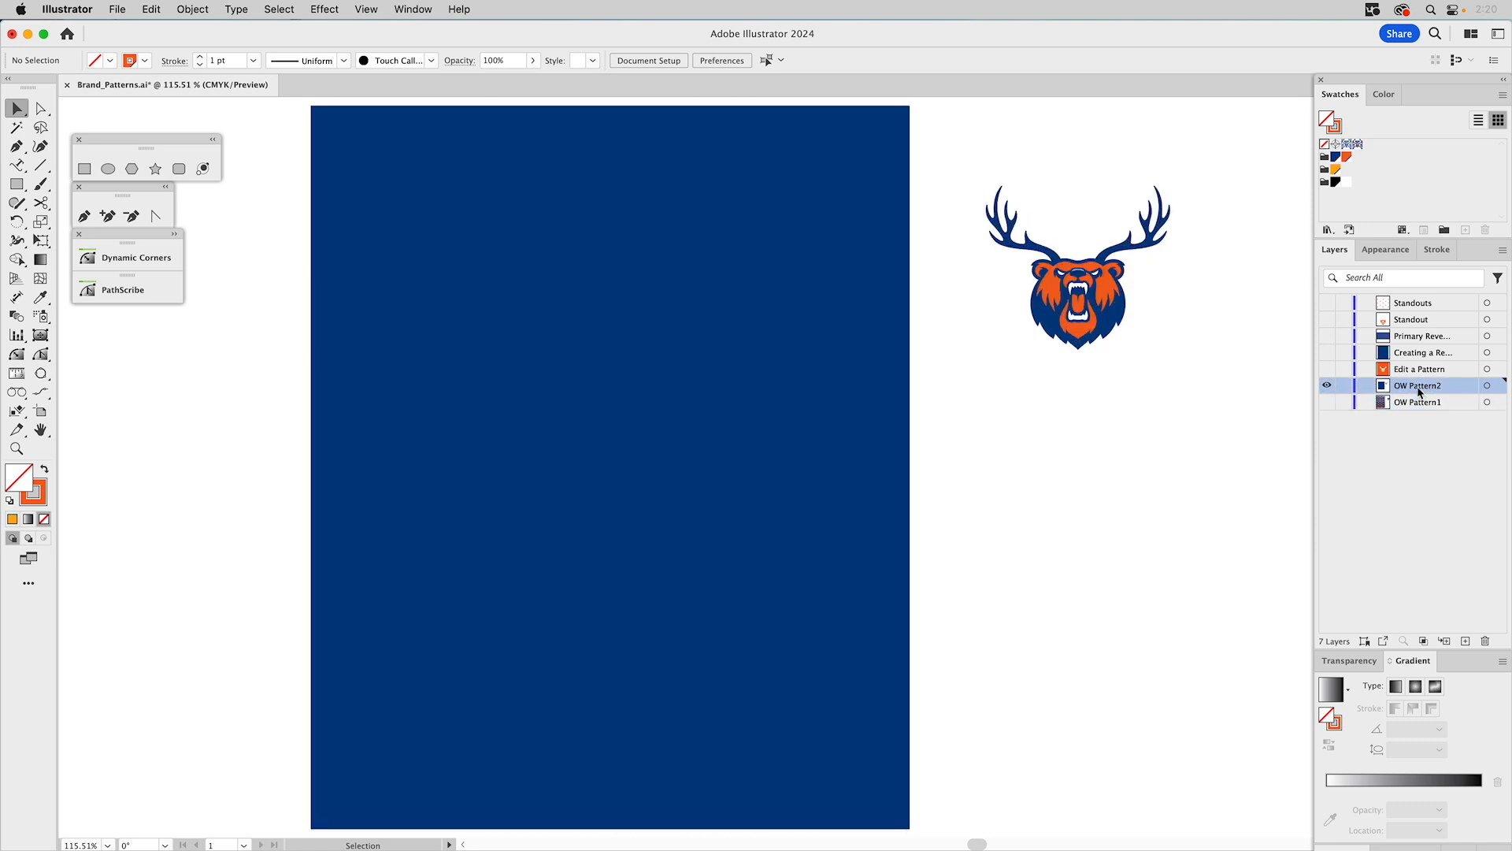
Make a new pattern from the bear head logo.
{"action": "left_click", "coordinate": [1103, 303]}
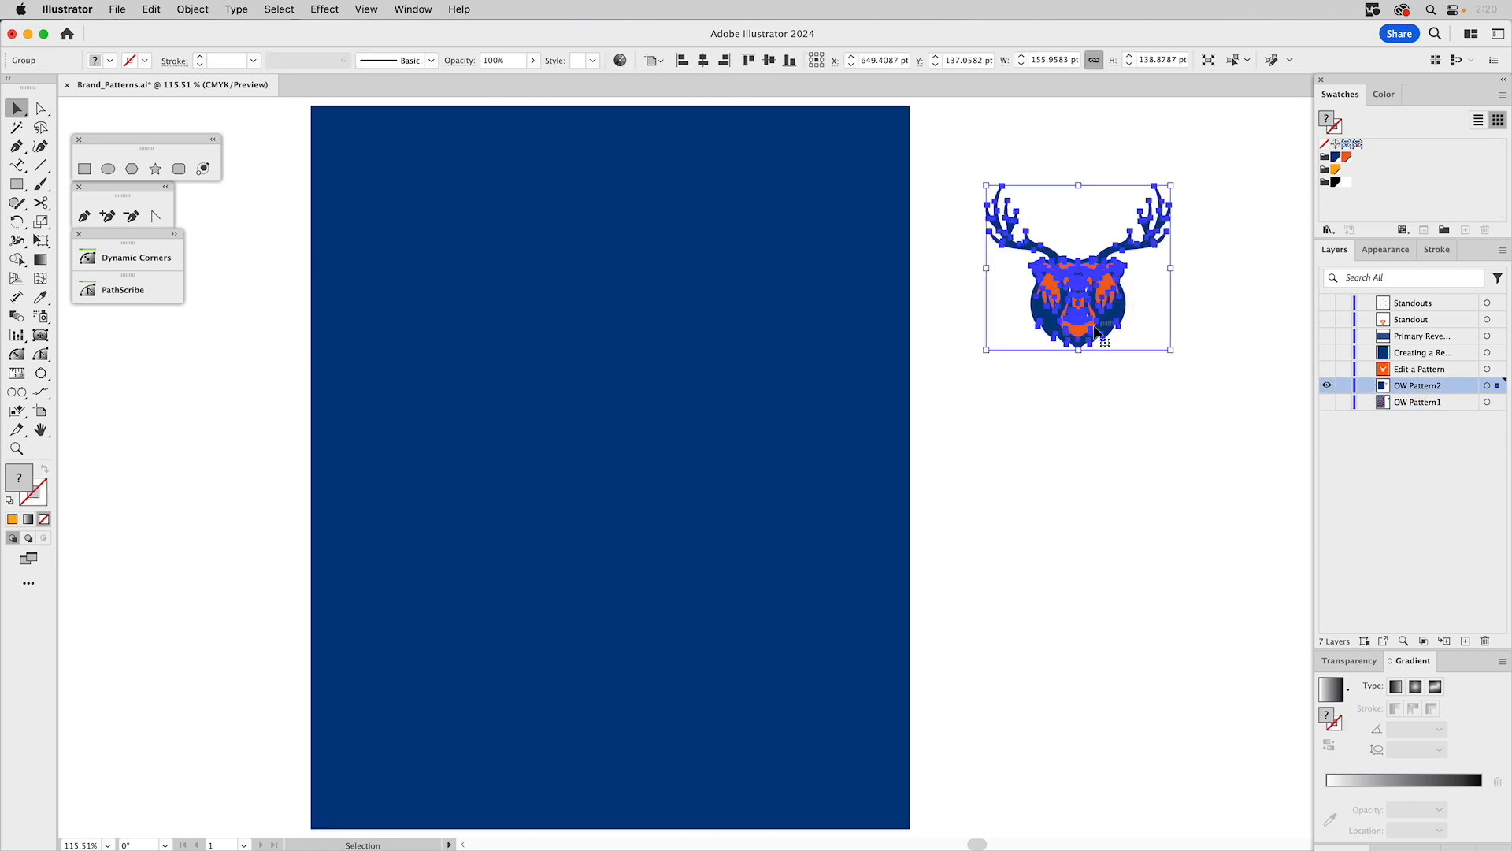
{"action": "left_click", "coordinate": [193, 8]}
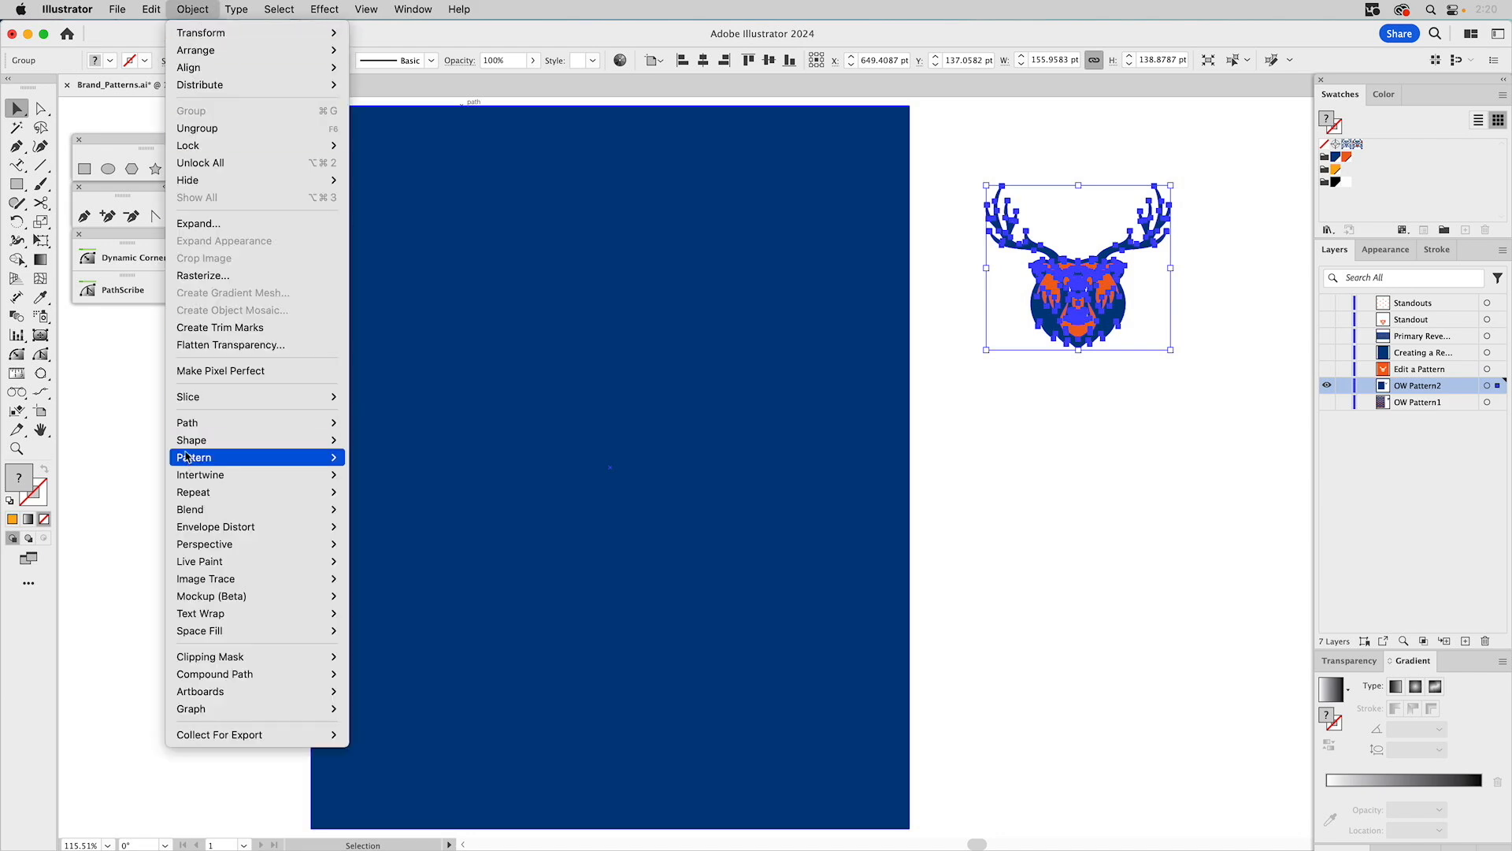
{"action": "mouse_move", "coordinate": [191, 459]}
{"action": "left_click", "coordinate": [415, 463]}
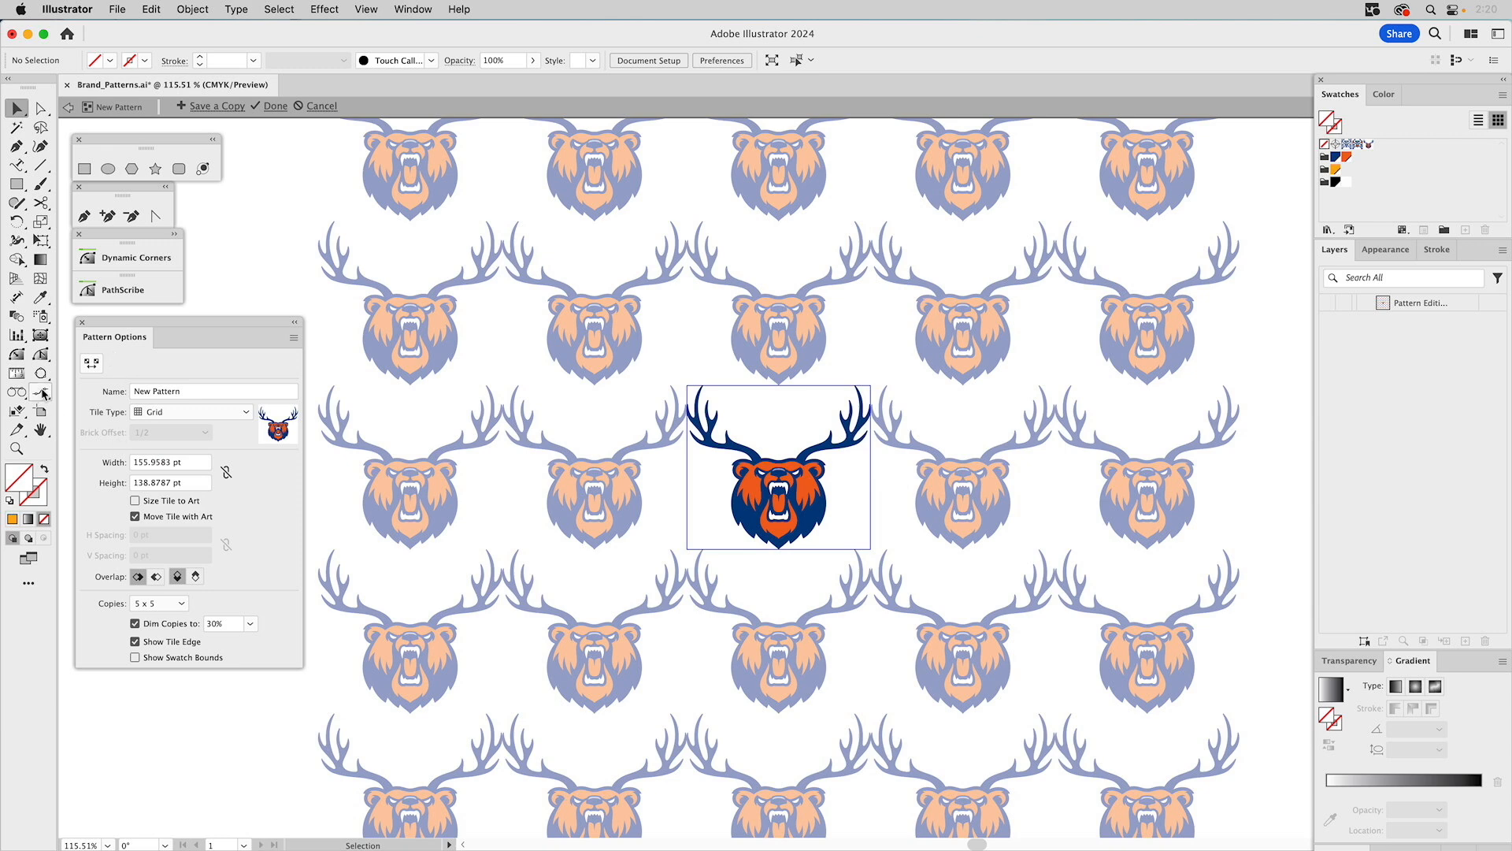
Zoom in and shrink the pattern tile to about 125 by 113 pt with the Pattern Tile tool.
{"action": "left_click", "coordinate": [16, 448]}
{"action": "left_click_drag", "start_coordinate": [631, 333], "coordinate": [949, 611]}
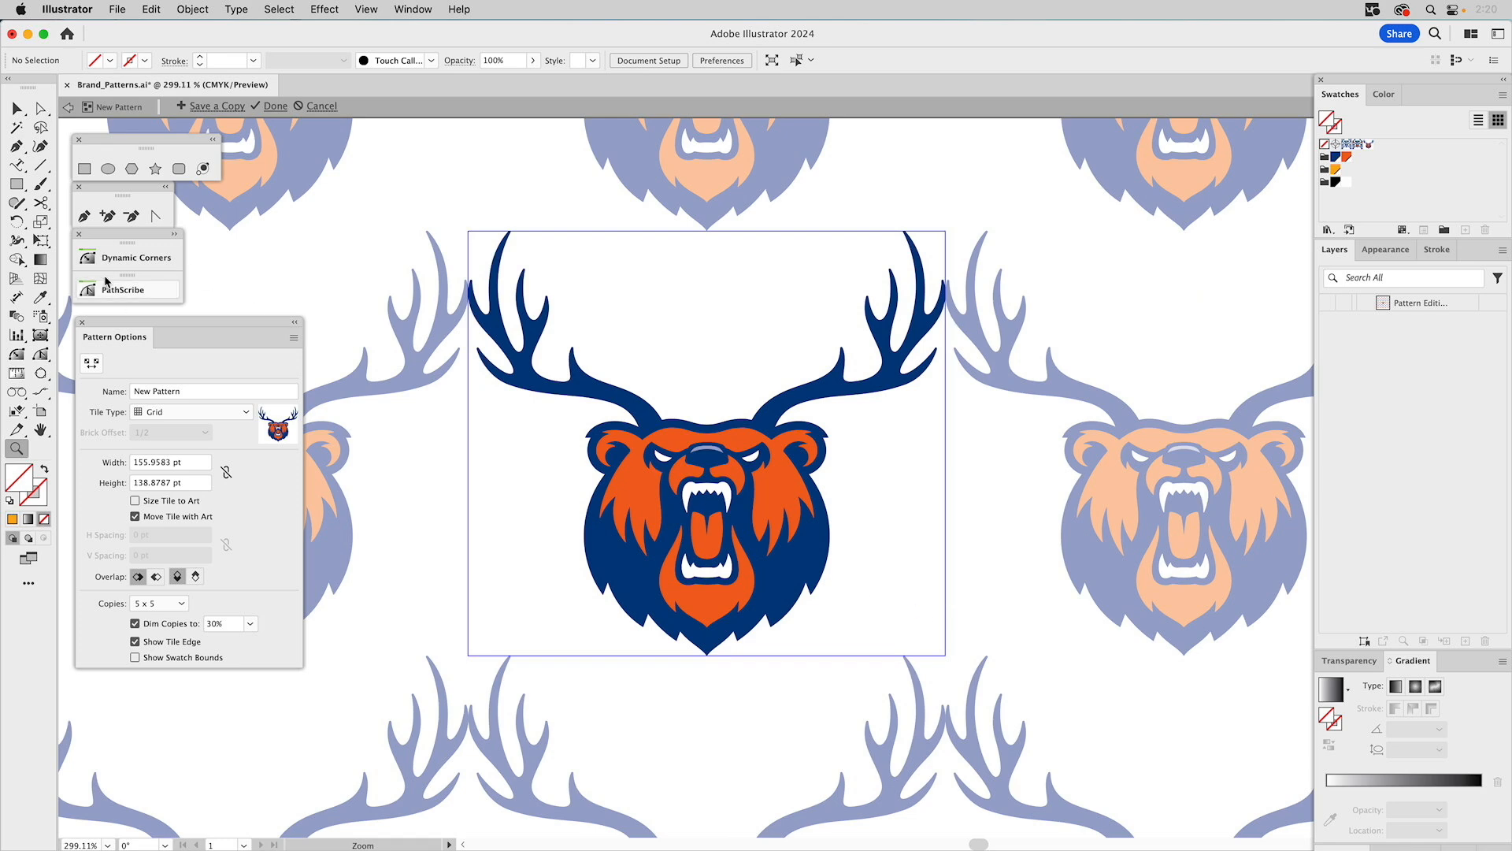
{"action": "left_click", "coordinate": [92, 362]}
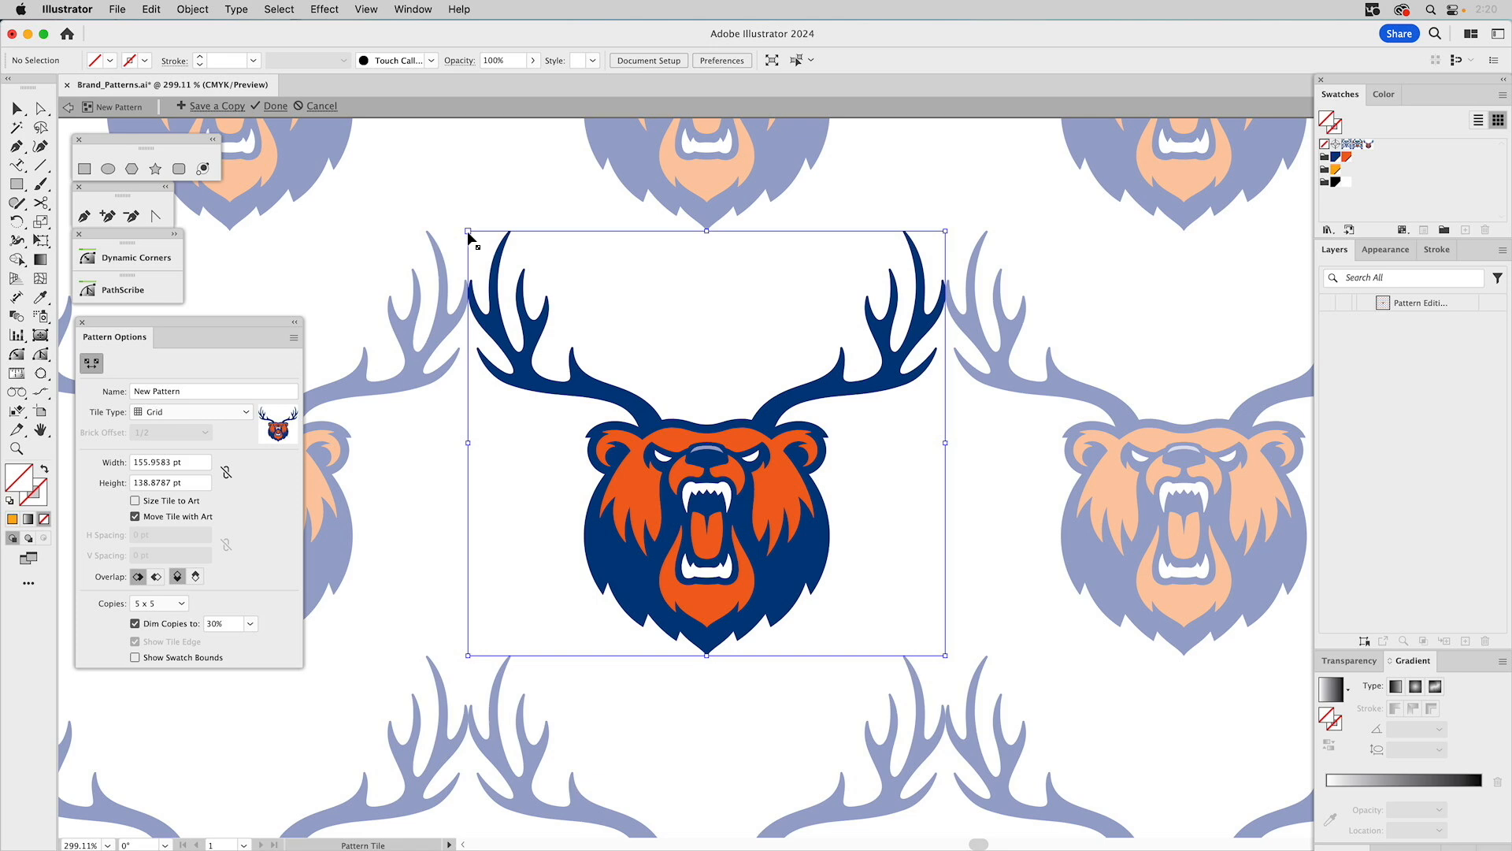
{"action": "left_click_drag", "start_coordinate": [469, 235], "coordinate": [516, 275]}
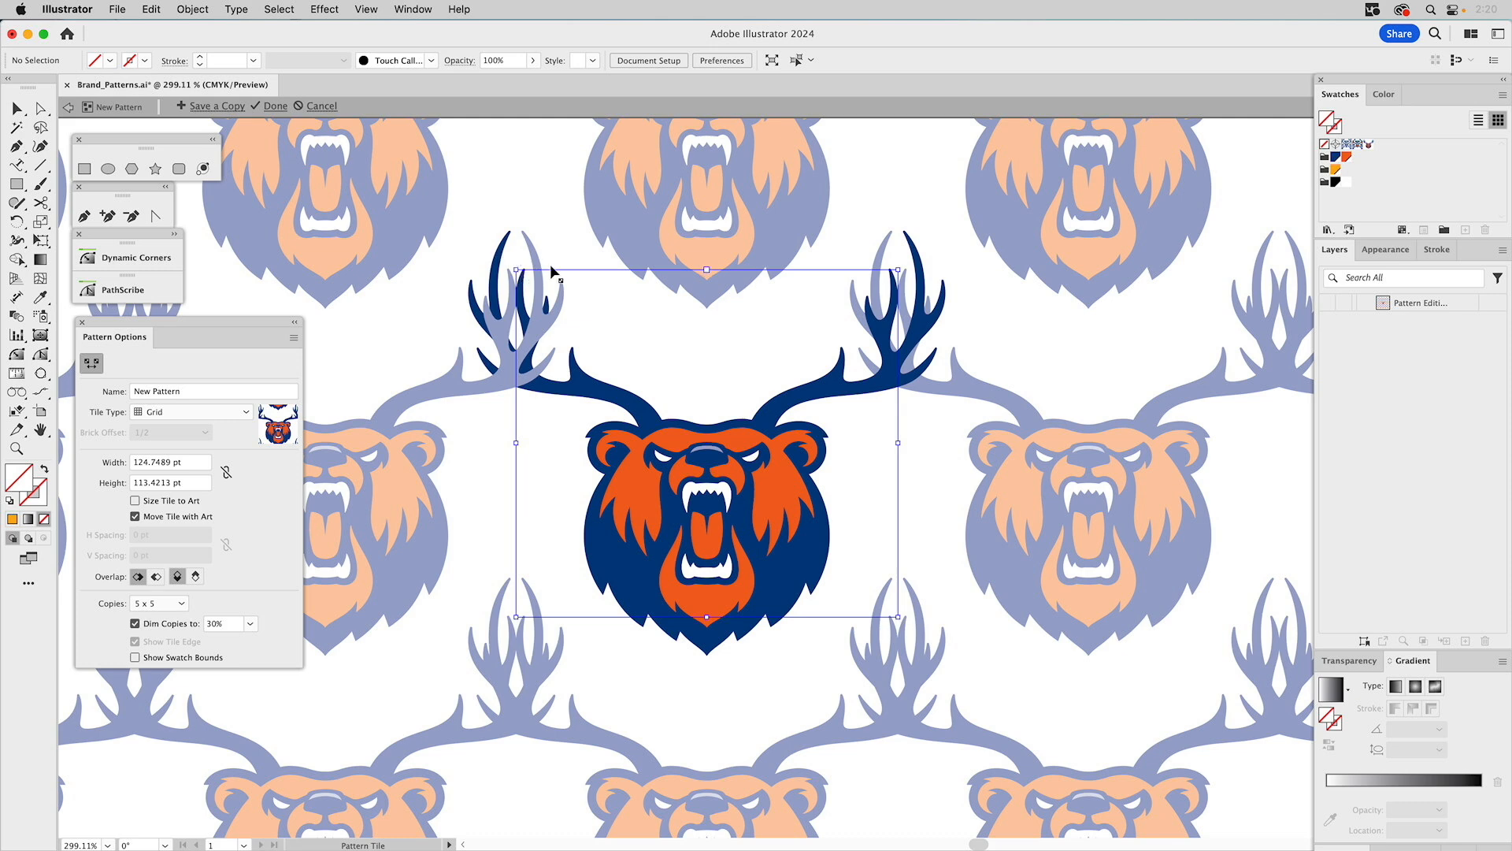
Set the pattern's tile type to Brick by Column.
{"action": "left_click", "coordinate": [156, 417]}
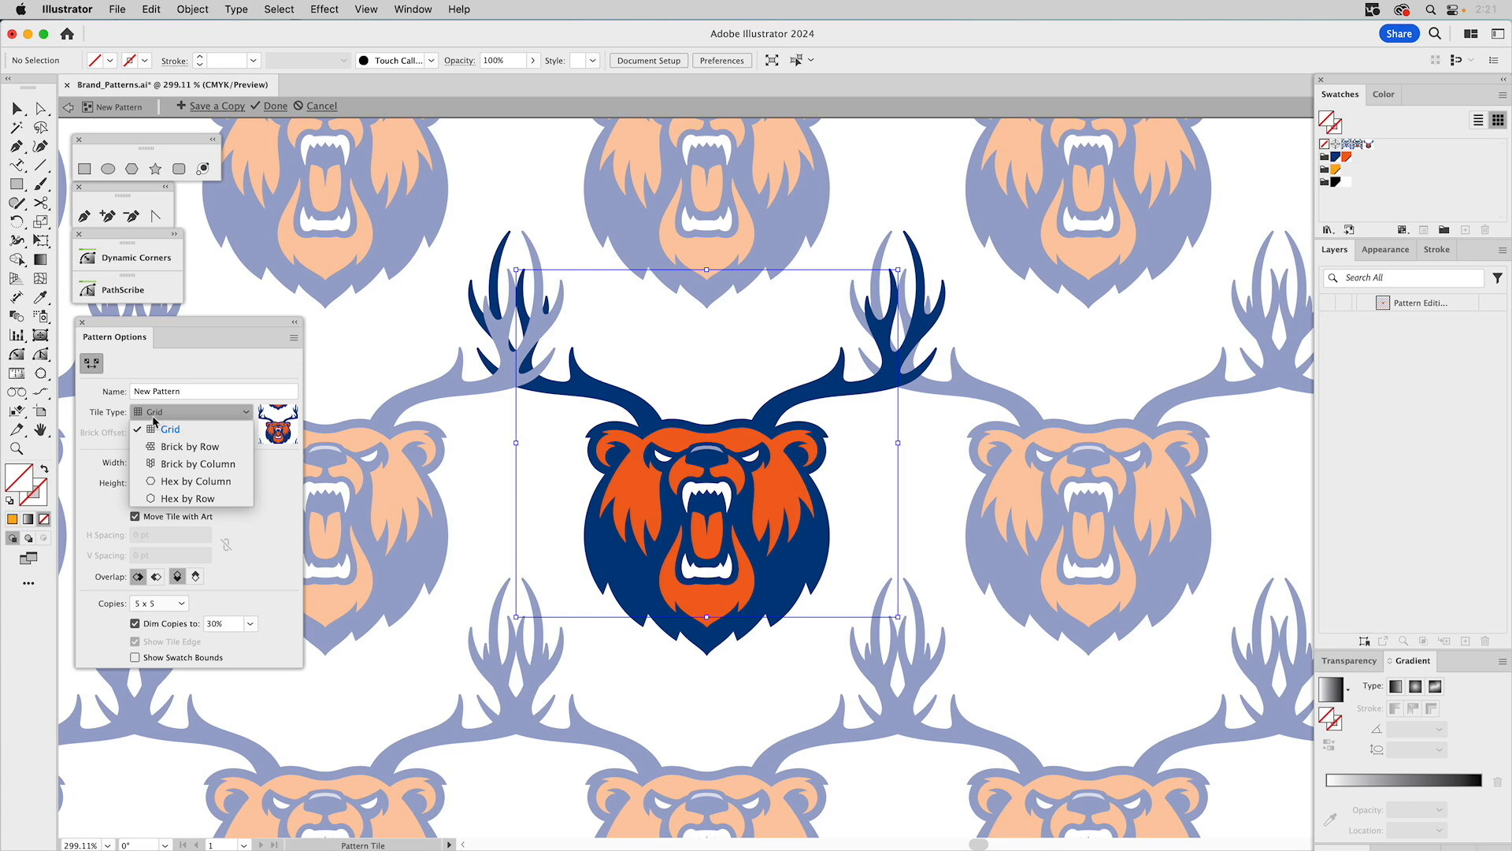
{"action": "left_click", "coordinate": [170, 467]}
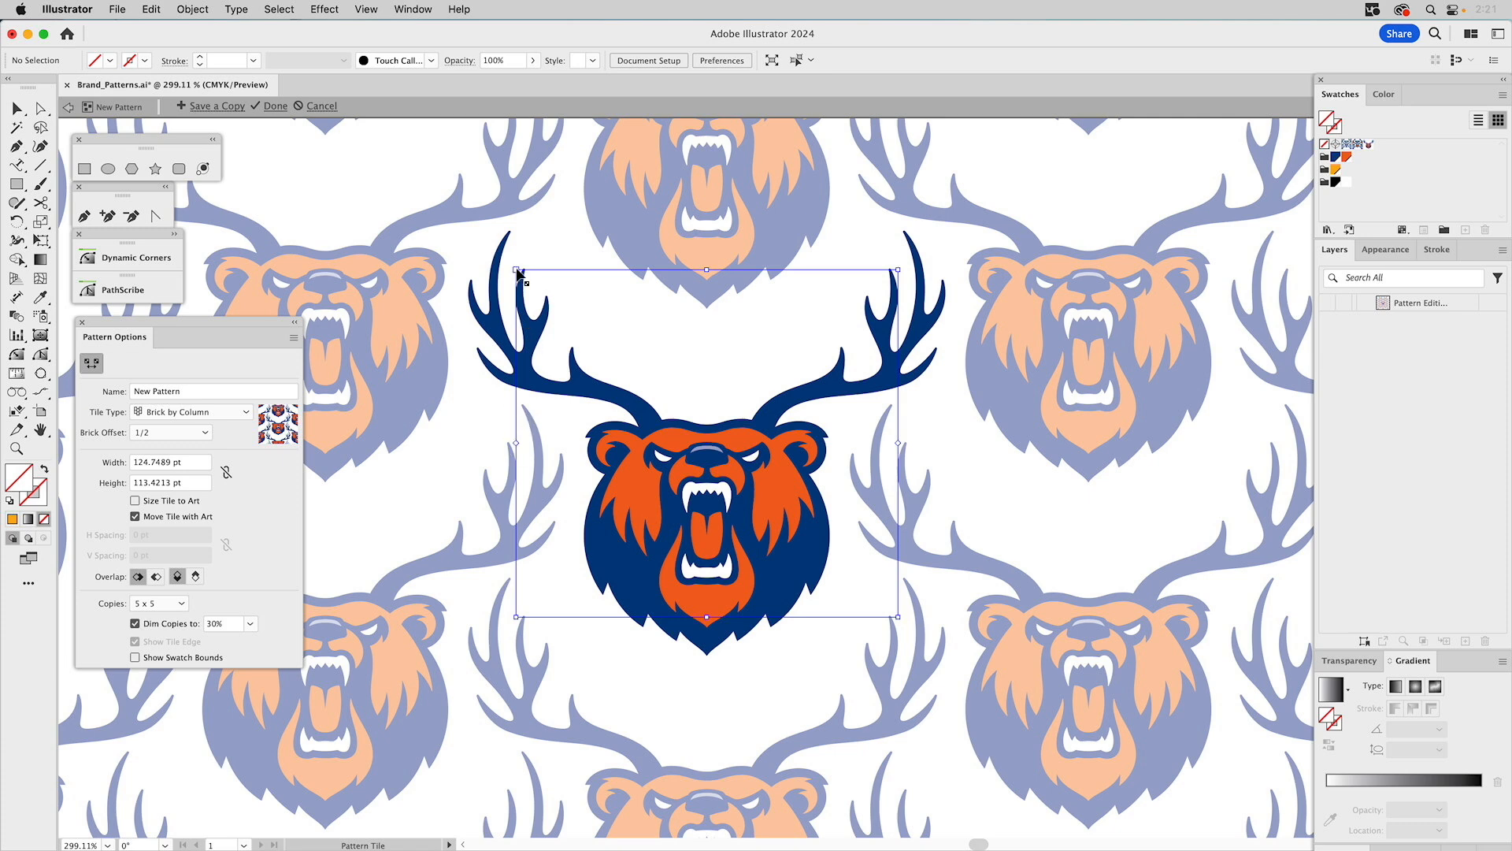
Fine-tune the pattern tile size to about 123 by 114 pt.
{"action": "left_click_drag", "start_coordinate": [517, 268], "coordinate": [519, 269]}
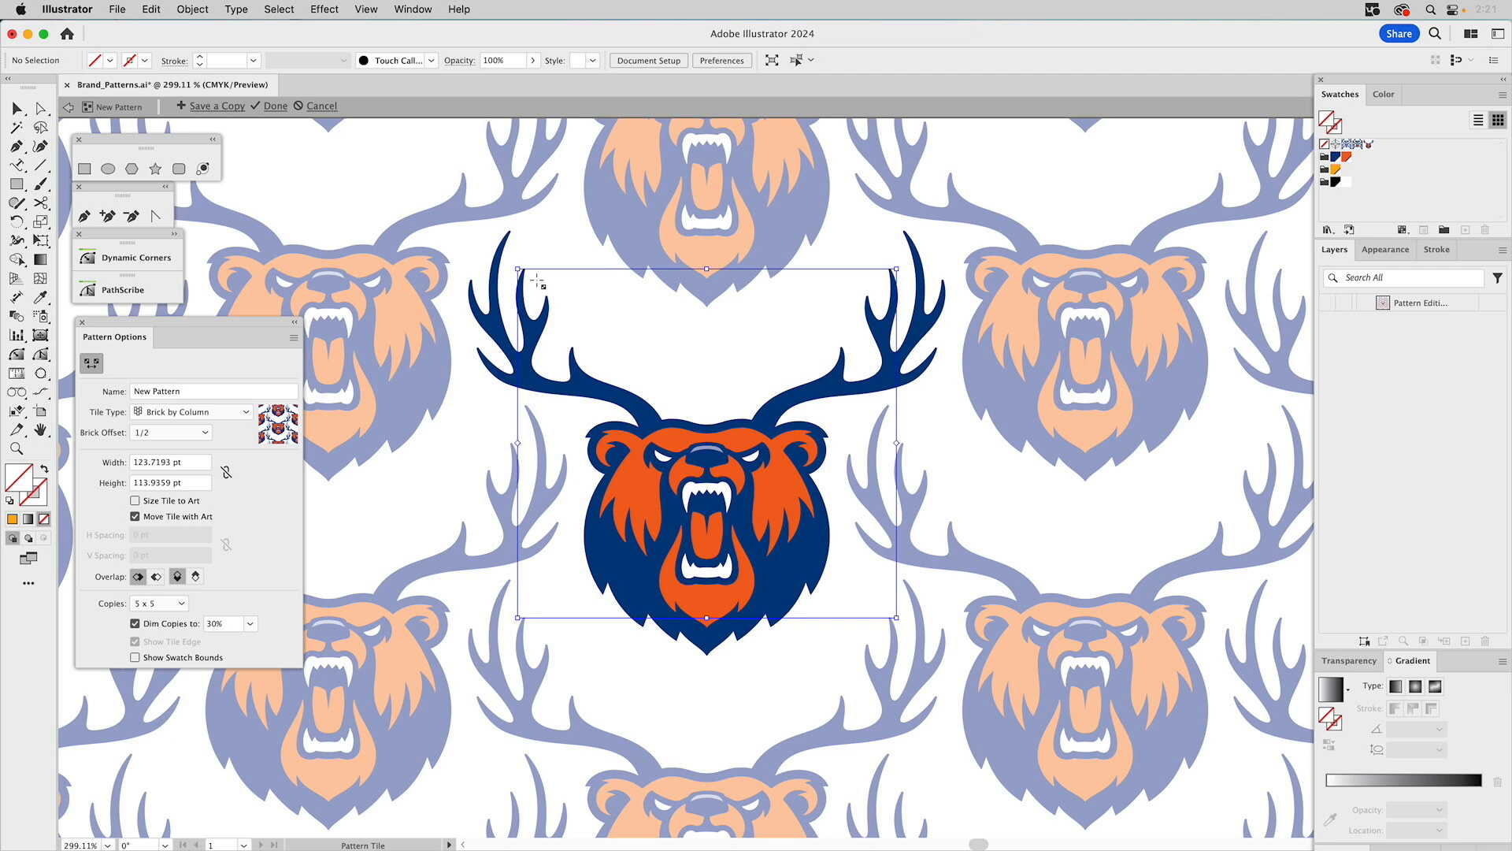
{"action": "key", "text": "v"}
{"action": "key", "text": "shift+o"}
{"action": "left_click_drag", "start_coordinate": [520, 272], "coordinate": [521, 272]}
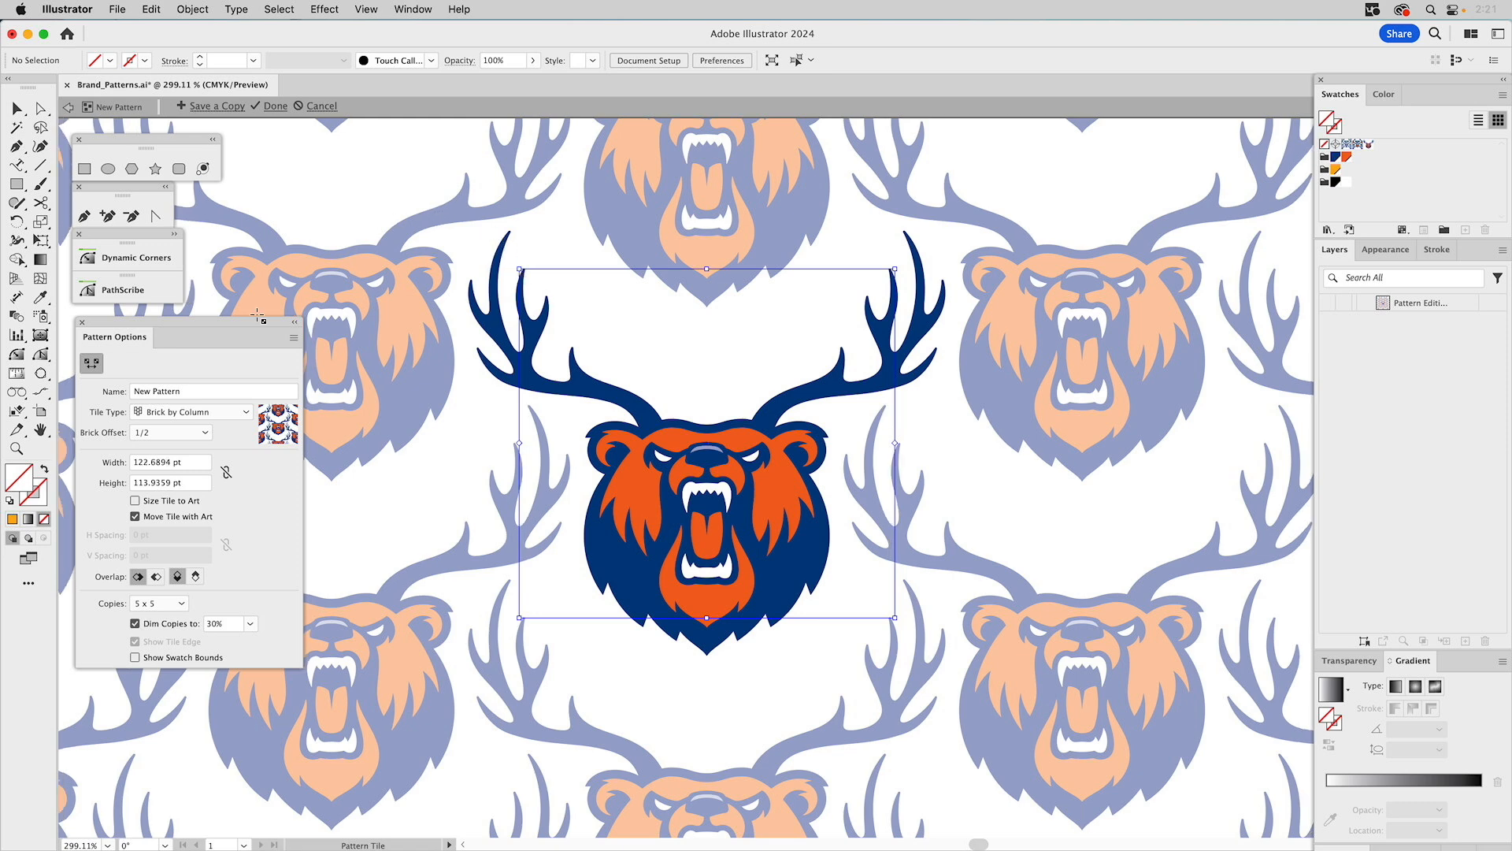
Name the pattern OW_Pattern2 and leave pattern editing mode.
{"action": "left_click", "coordinate": [178, 392]}
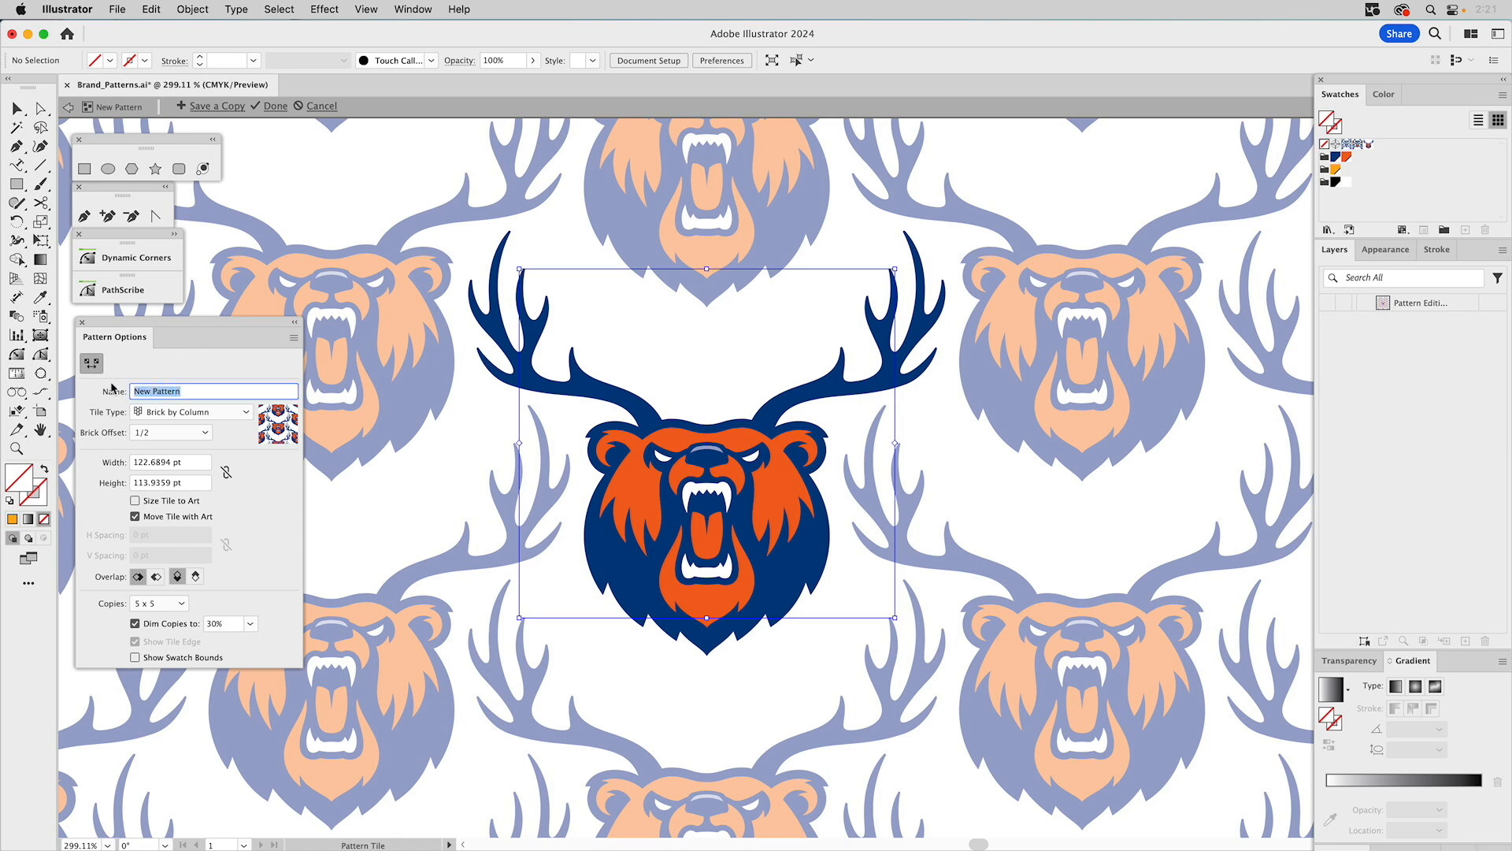
{"action": "type", "text": "OW_Patter"}
{"action": "left_click", "coordinate": [357, 513]}
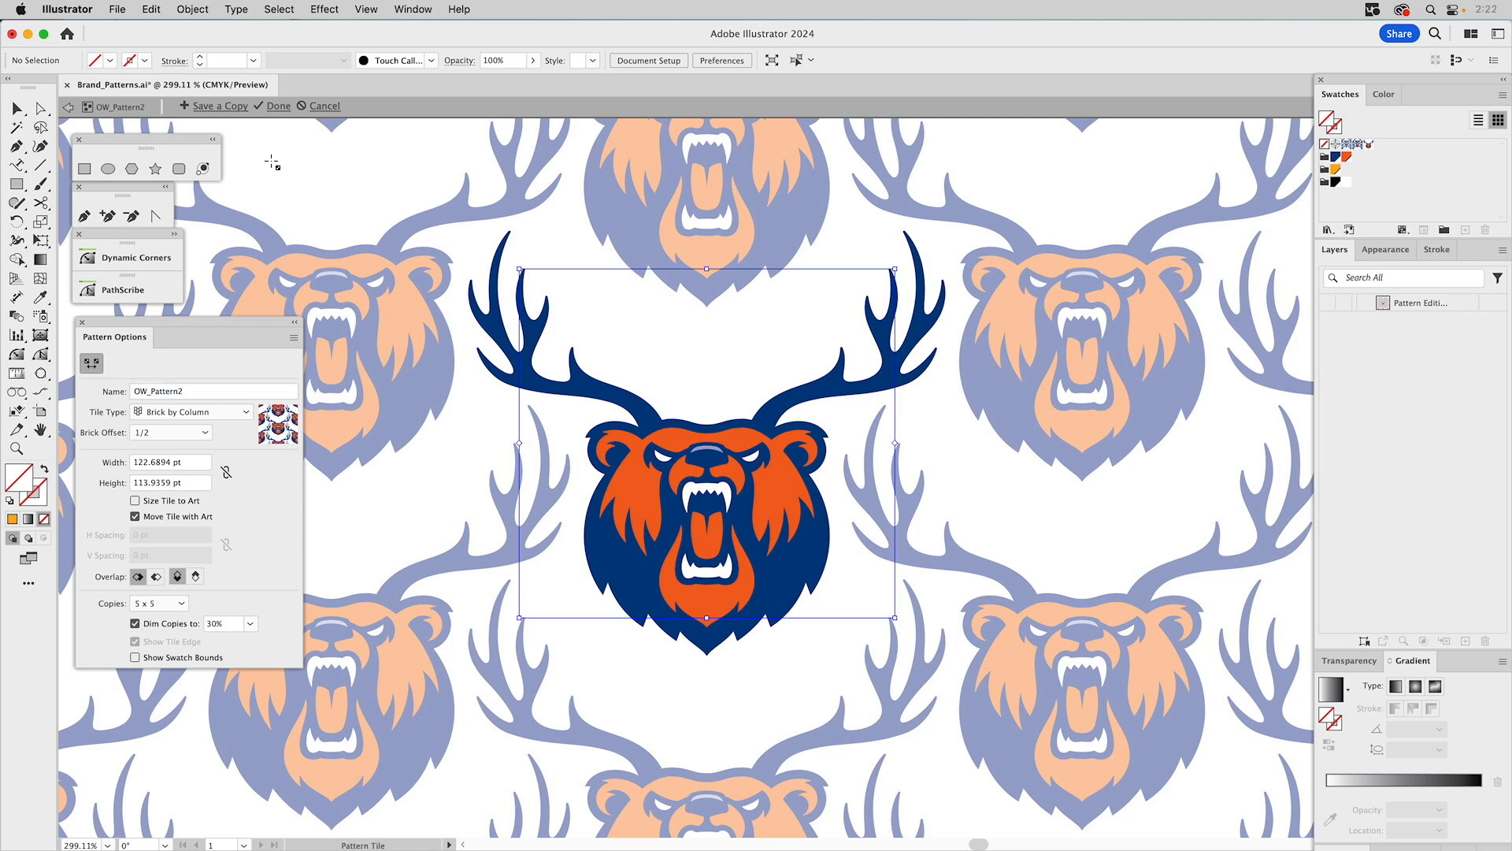
{"action": "key", "text": "Escape"}
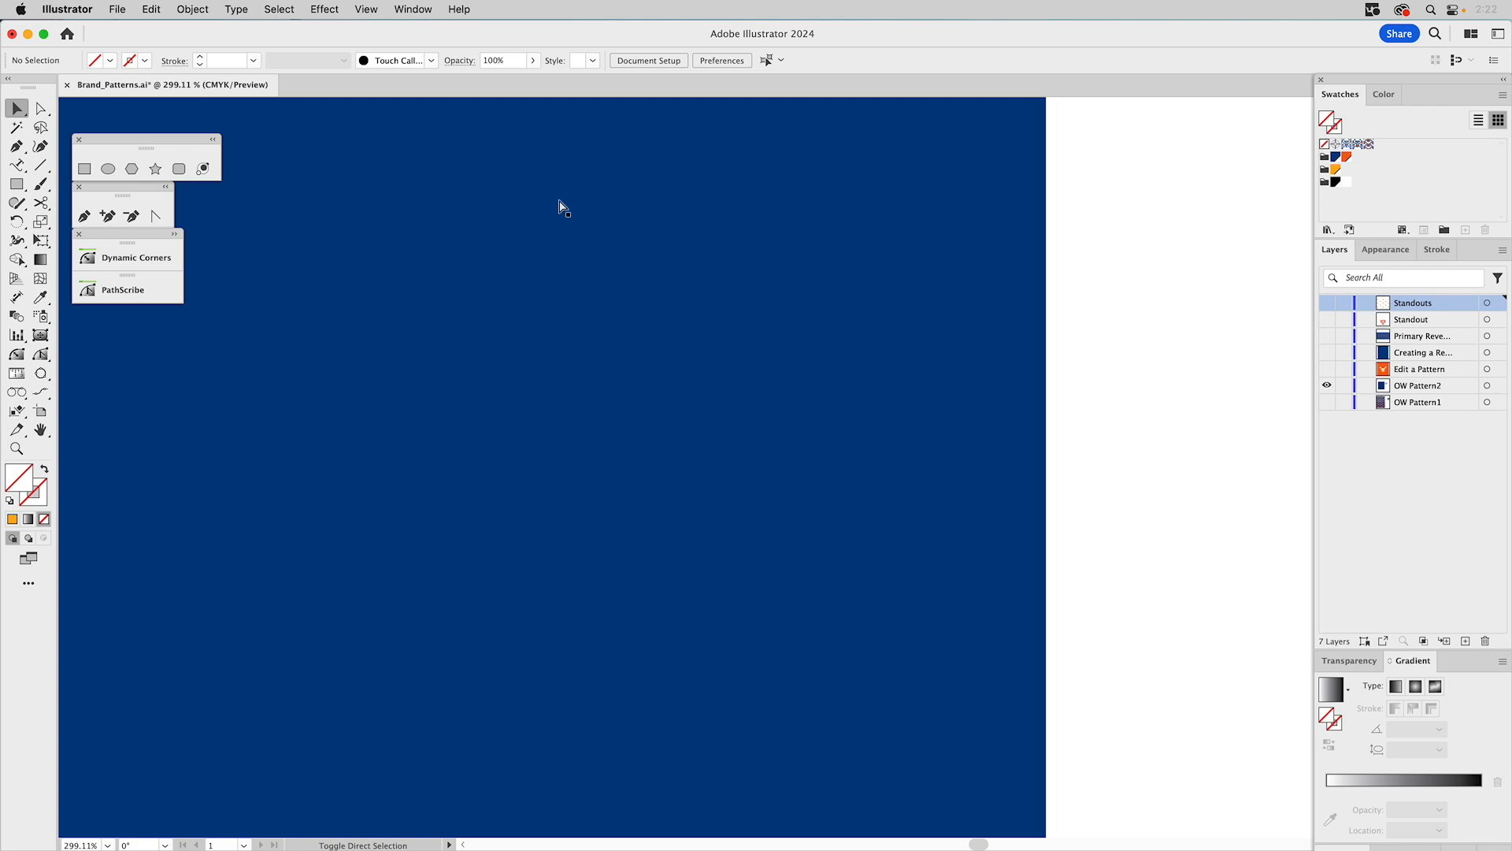
Fill the blue rectangle with the OW_Pattern2 swatch.
{"action": "key", "text": "super+0"}
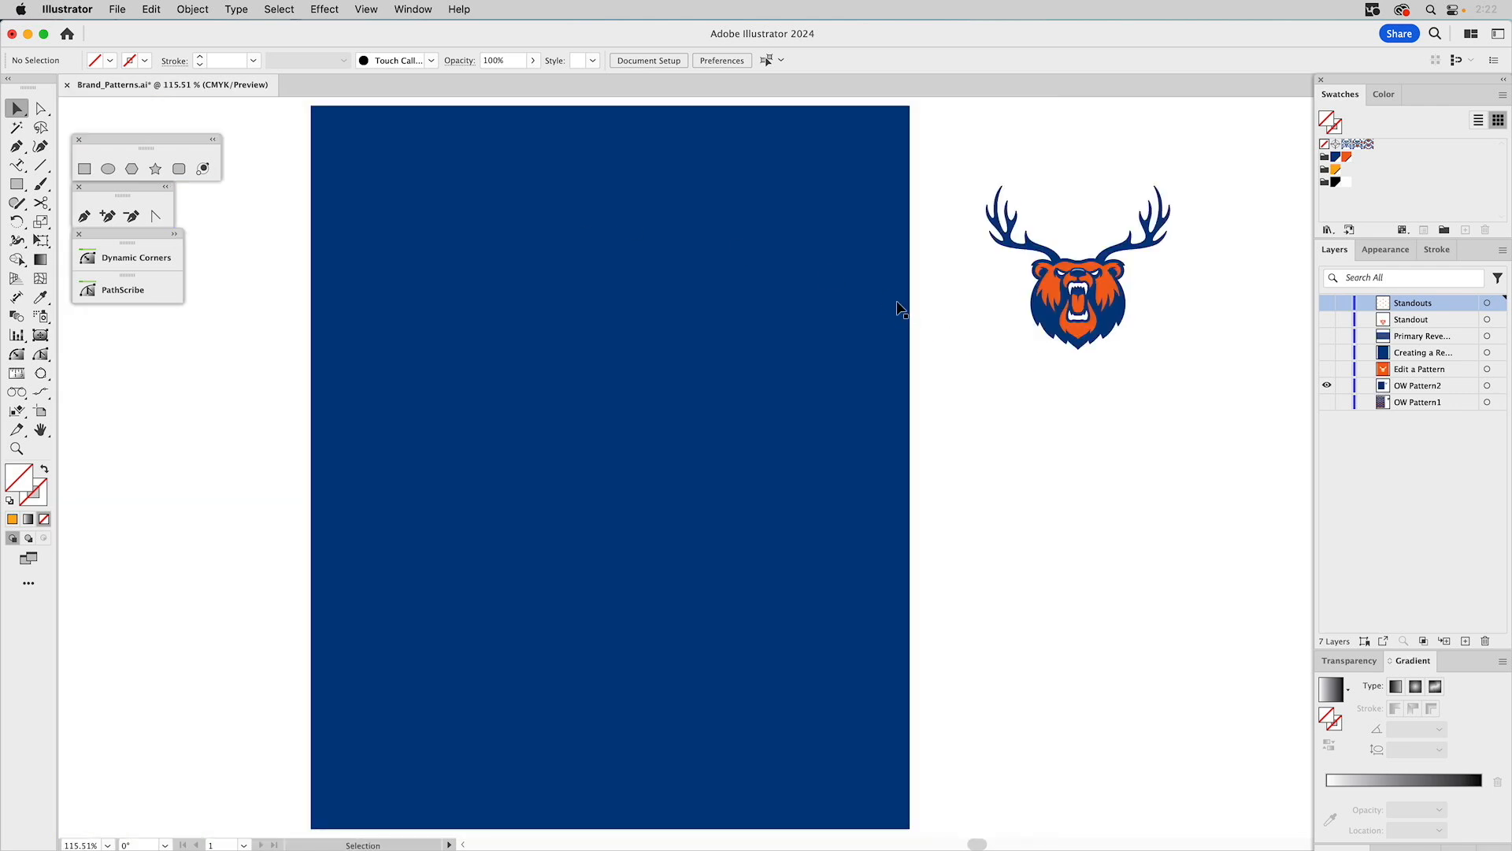
{"action": "left_click", "coordinate": [839, 256]}
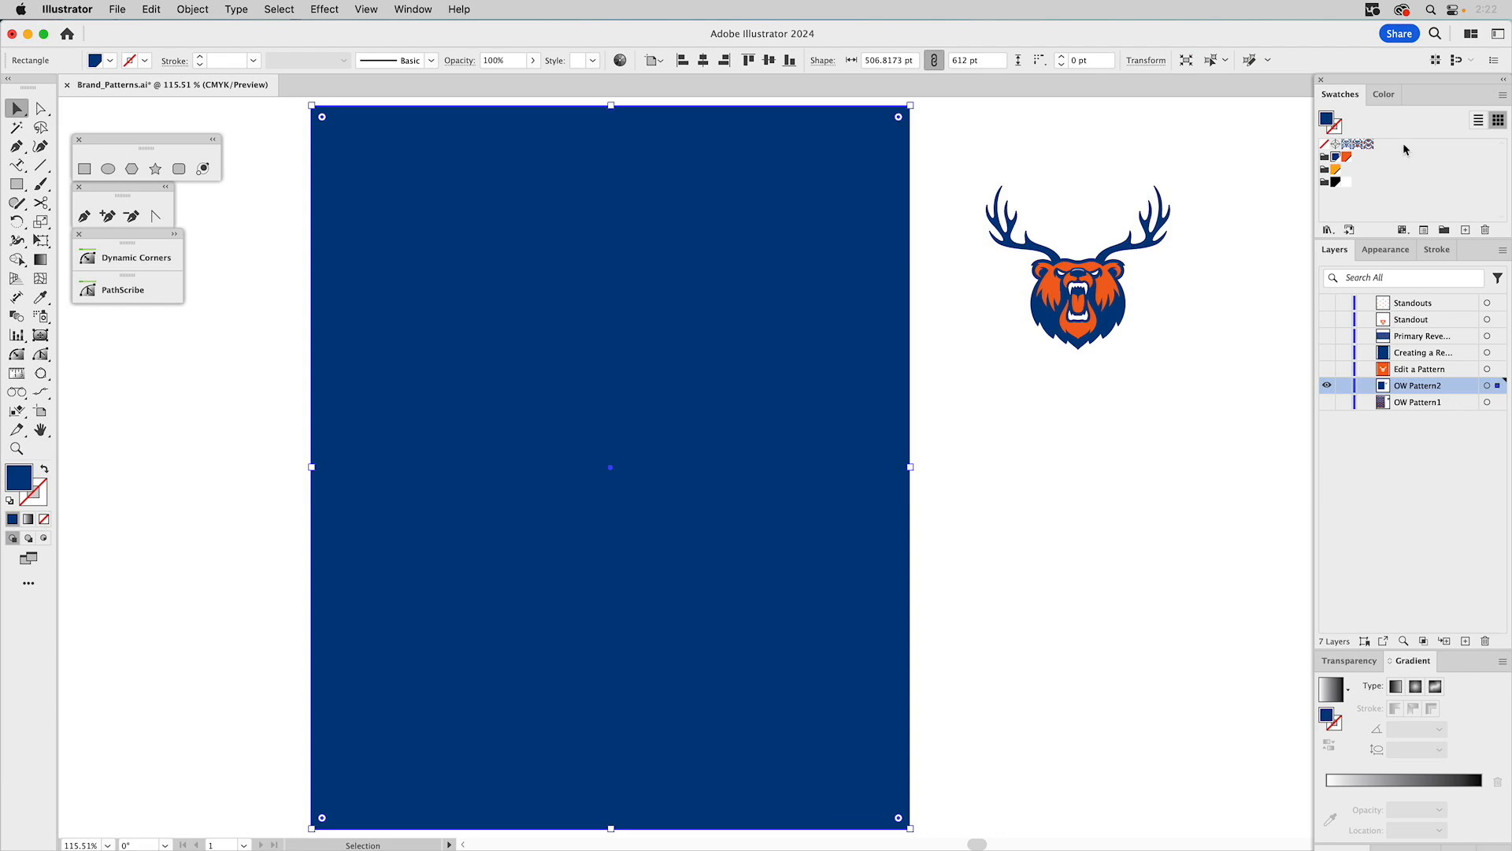
{"action": "left_click", "coordinate": [1368, 146]}
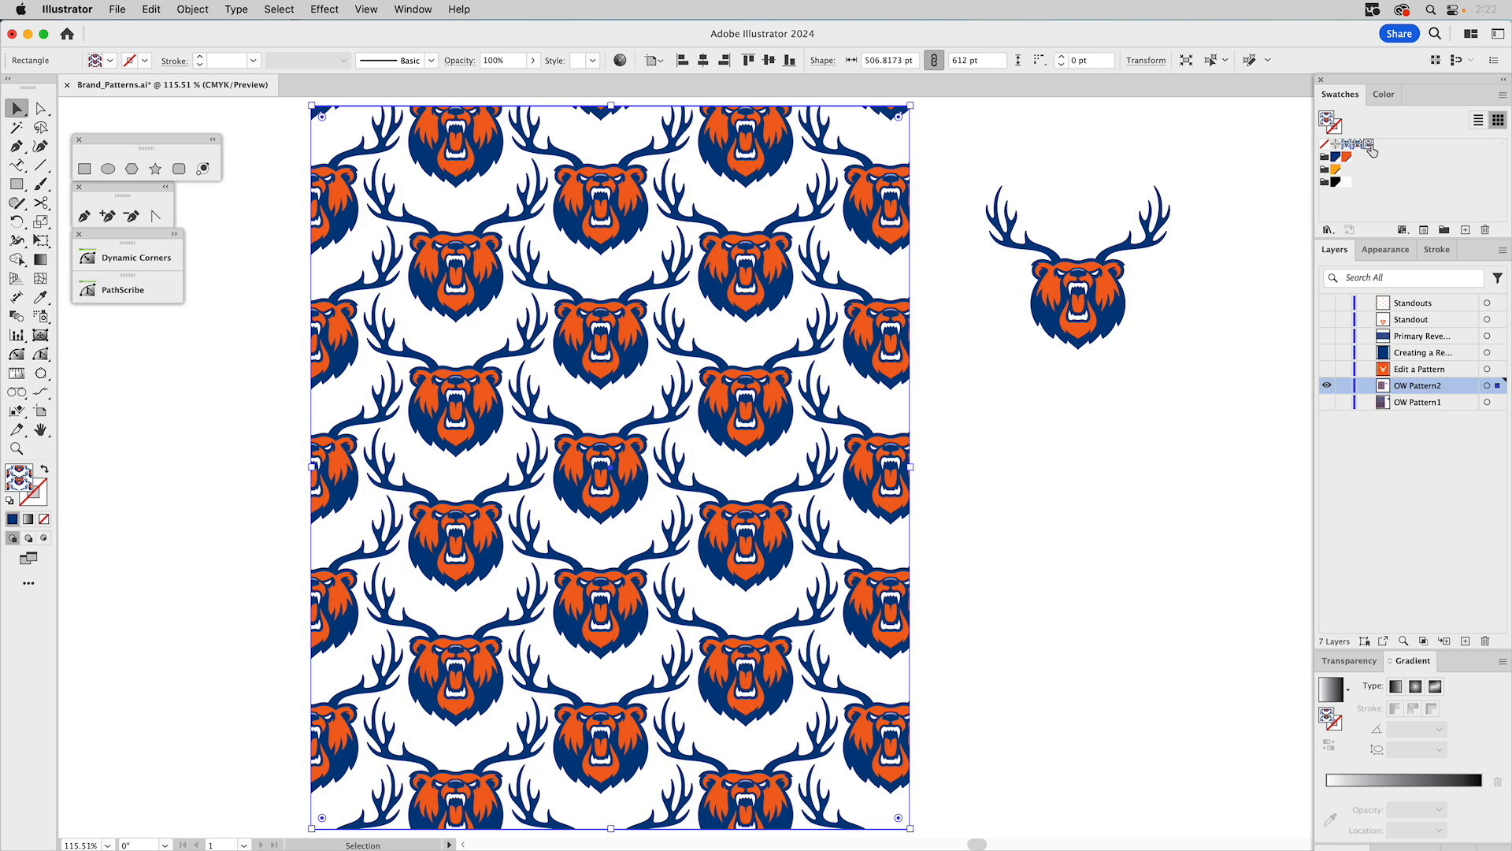
{"action": "left_click", "coordinate": [1195, 156]}
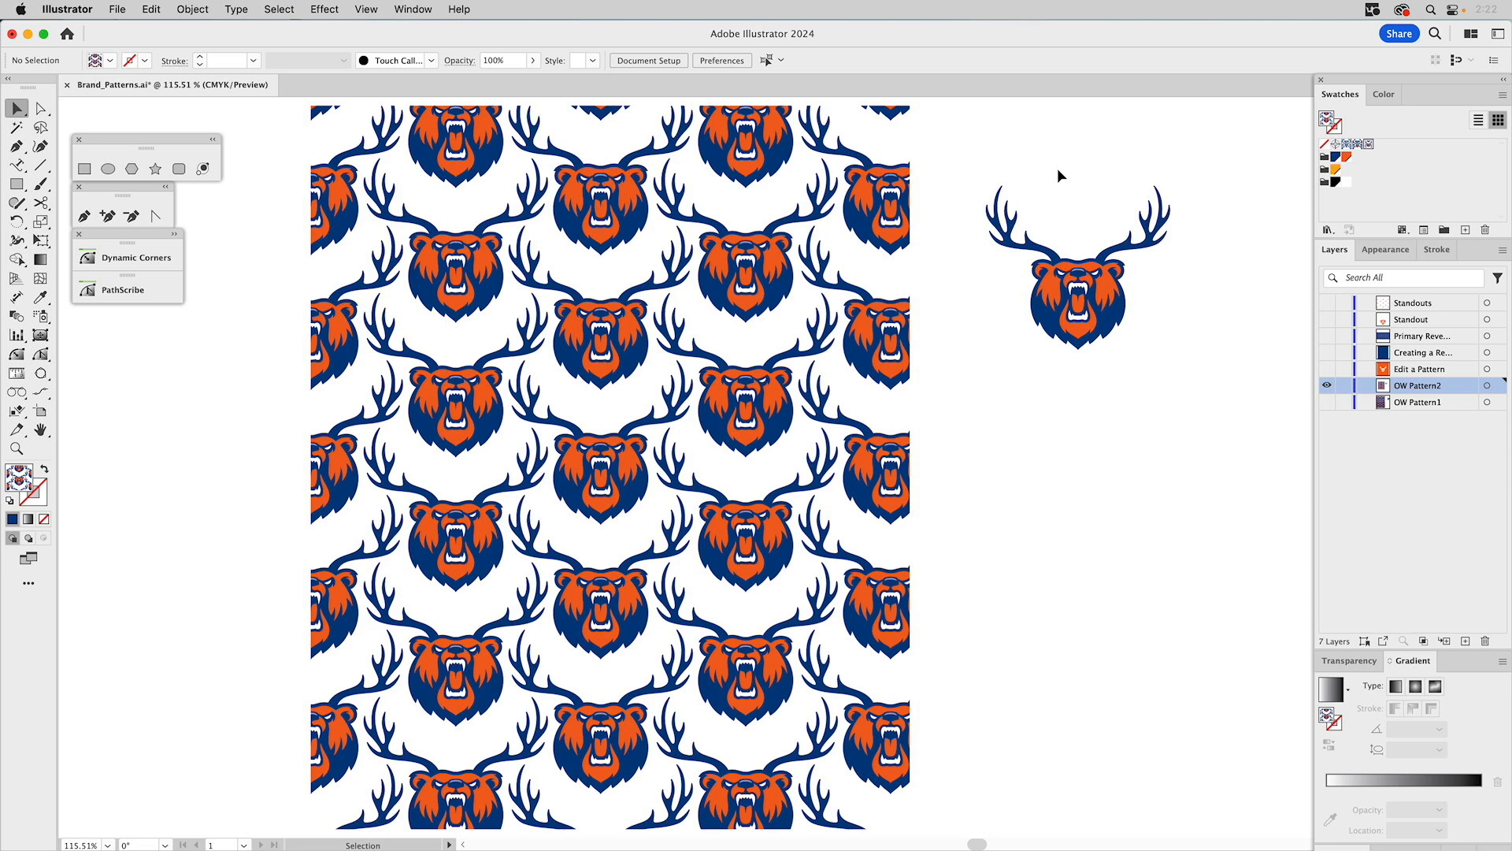
Show the Edit a Pattern layer and duplicate the selected swatch.
{"action": "left_click", "coordinate": [1327, 368]}
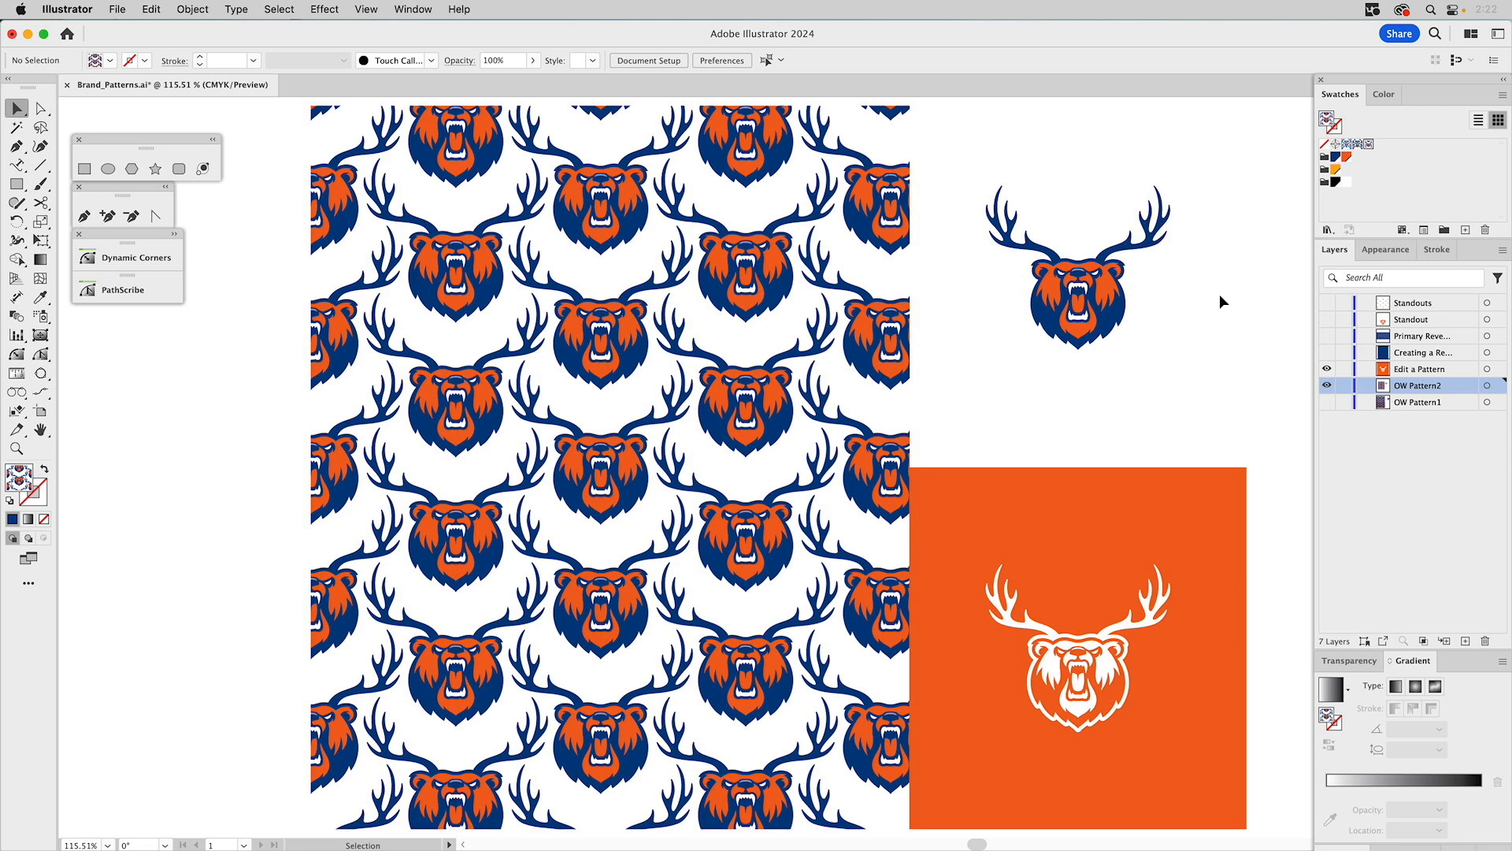
{"action": "left_click", "coordinate": [1378, 166]}
{"action": "left_click", "coordinate": [1501, 95]}
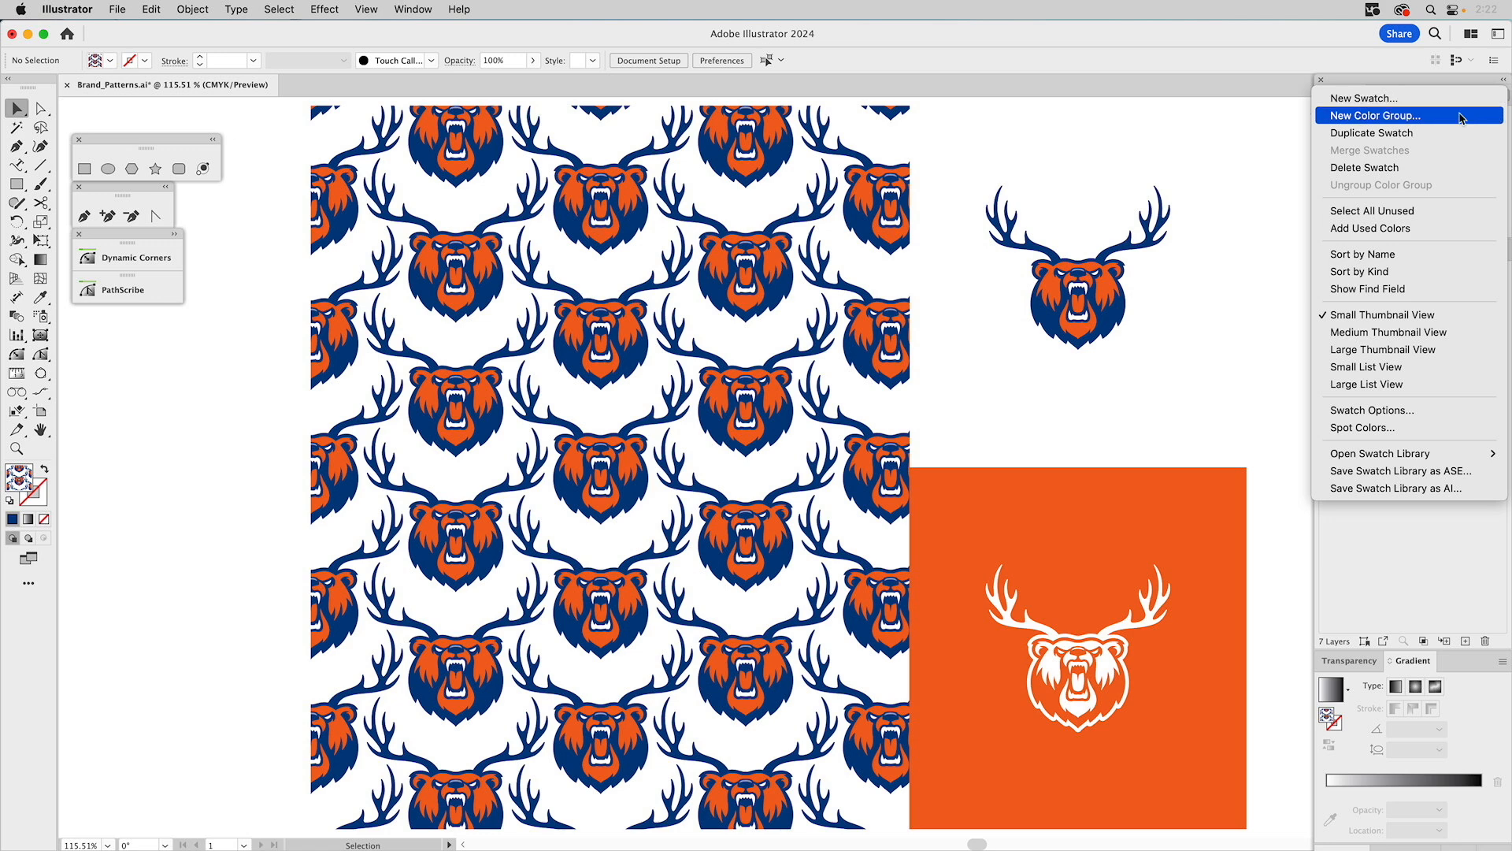
{"action": "left_click", "coordinate": [1415, 133]}
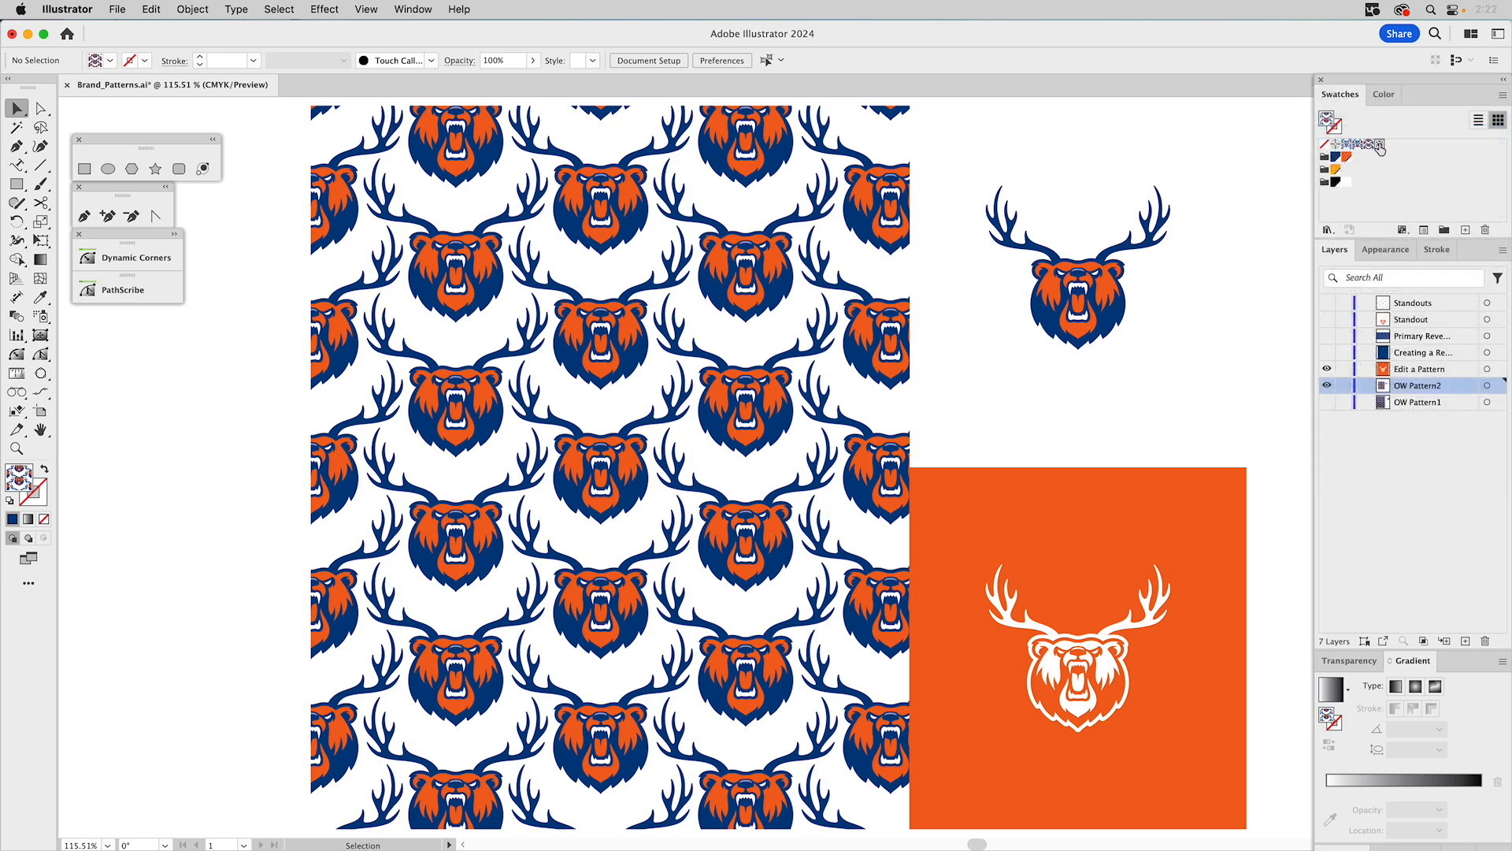
Select the white bear logo on the orange square and inspect its paths.
{"action": "left_click", "coordinate": [1131, 628]}
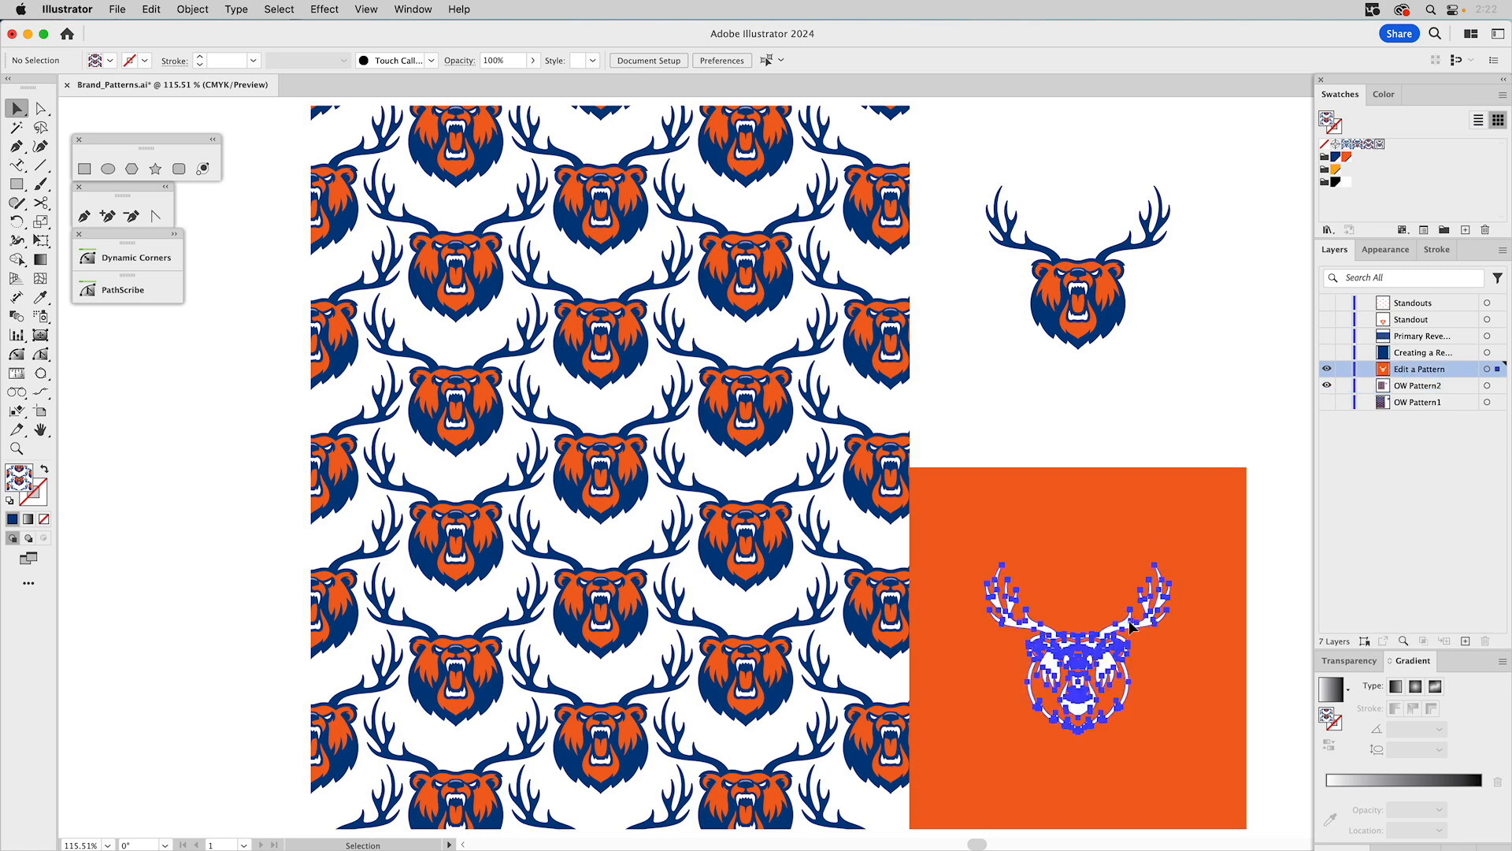
{"action": "key", "text": "a"}
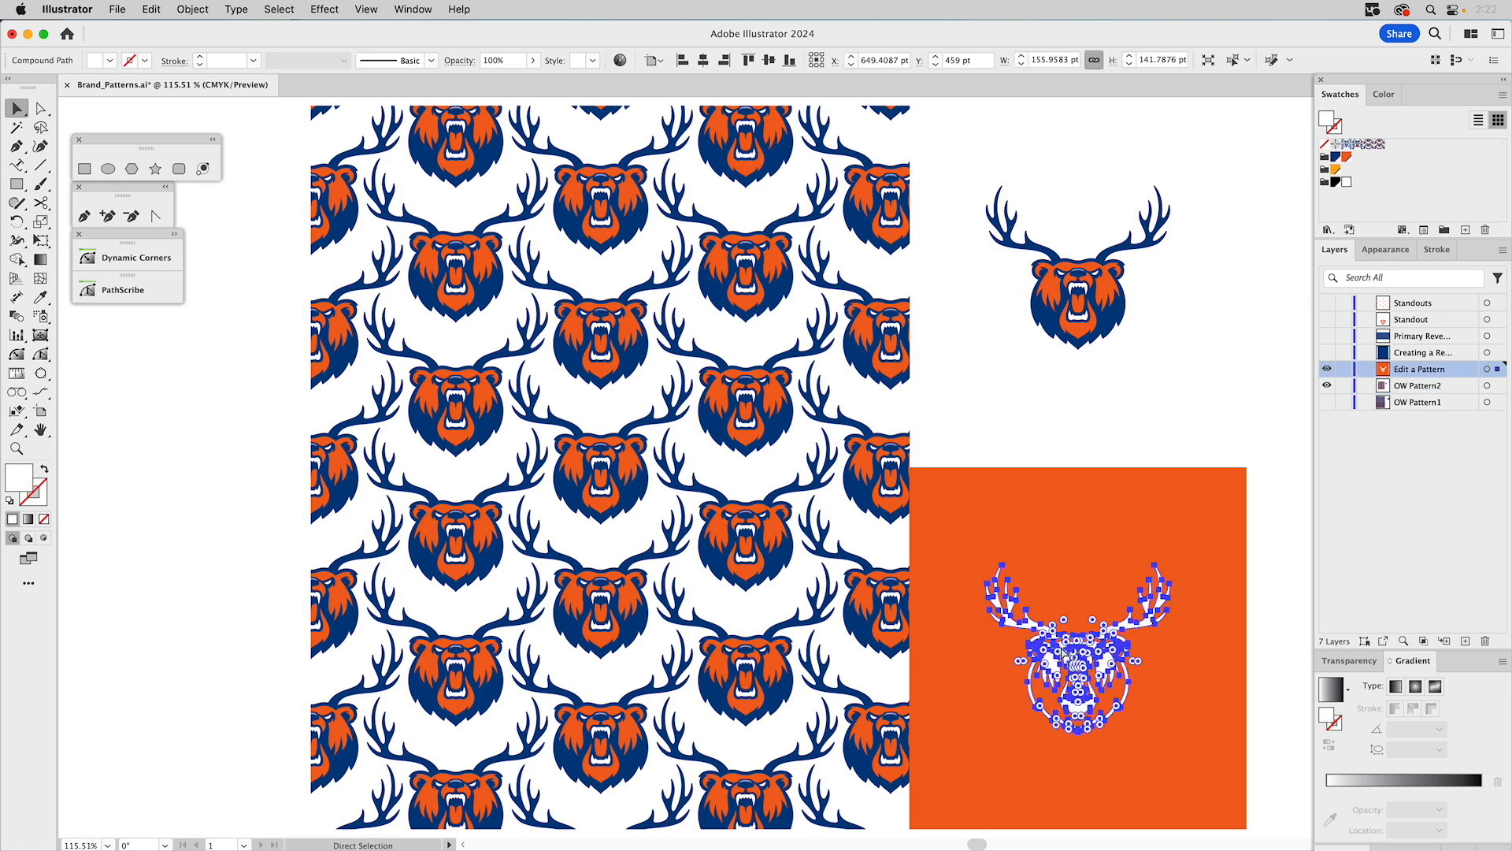
{"action": "key", "text": "v"}
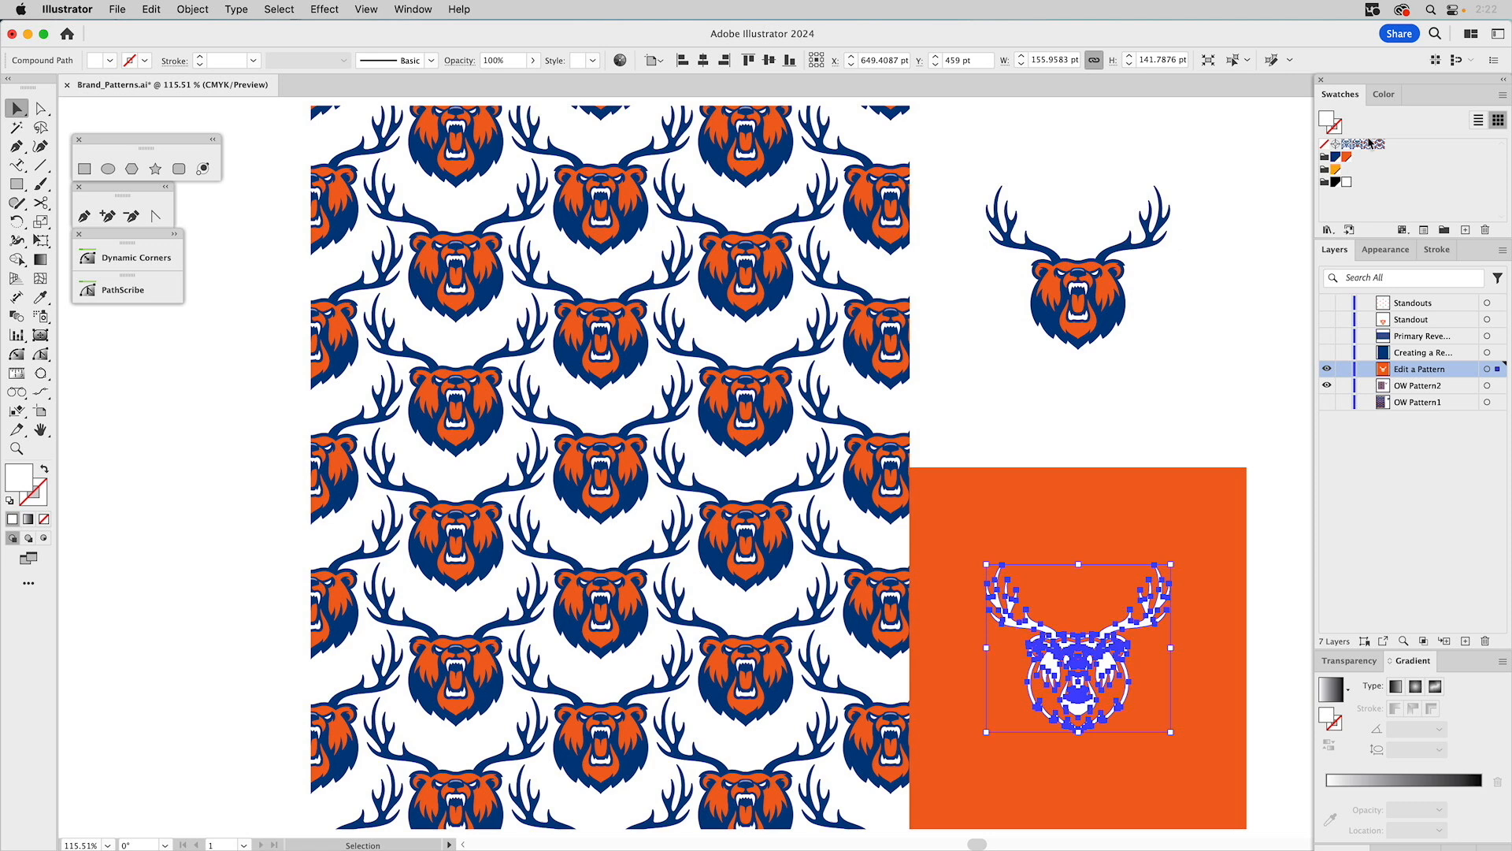
{"action": "left_click", "coordinate": [1269, 195]}
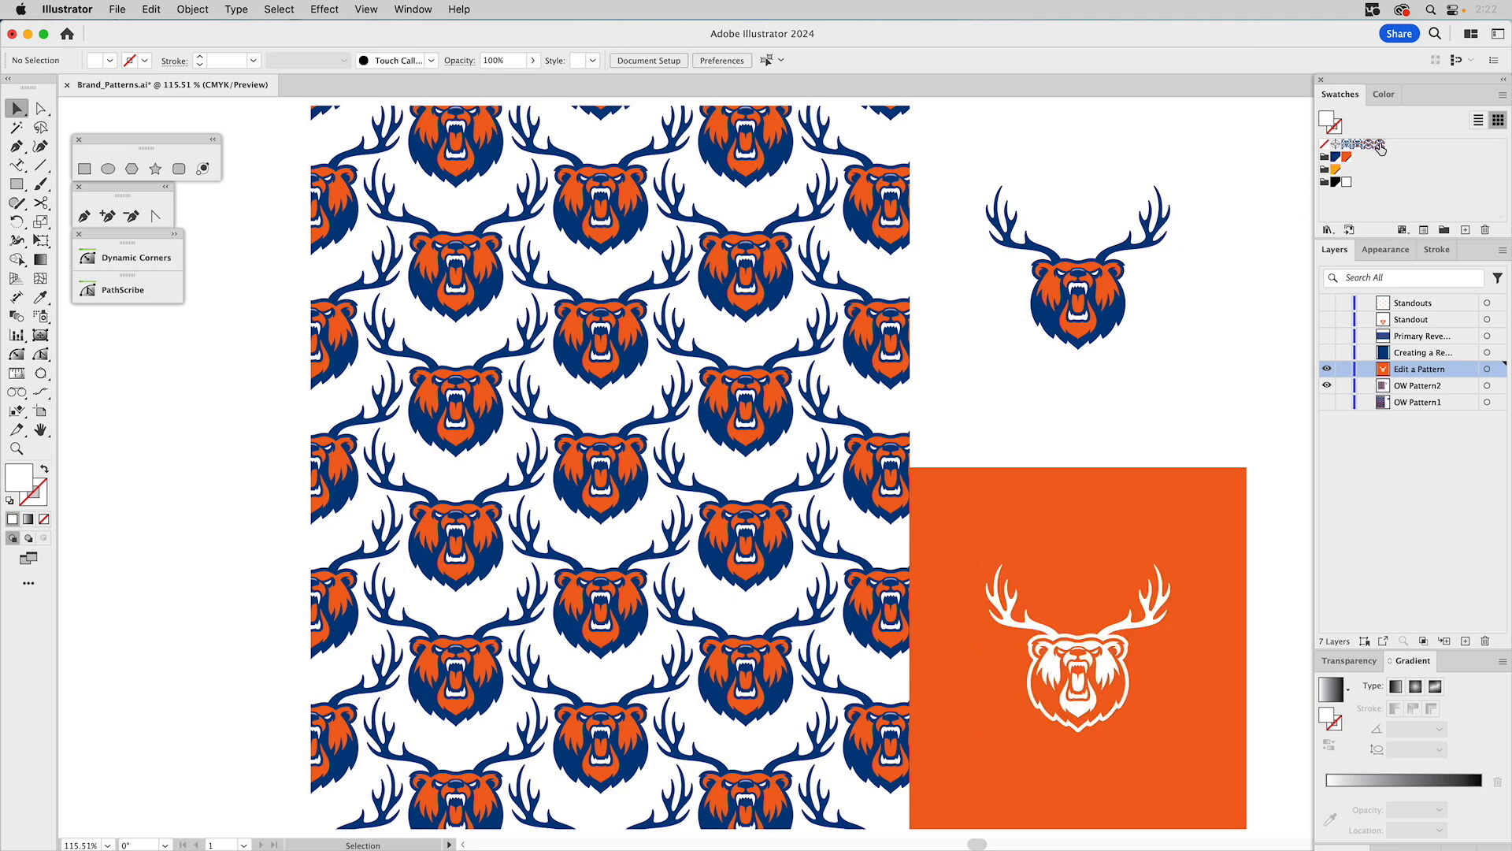
Open the duplicated swatch for pattern editing and rename it OW_Pattern2 (Reversed).
{"action": "double_click", "coordinate": [1379, 145]}
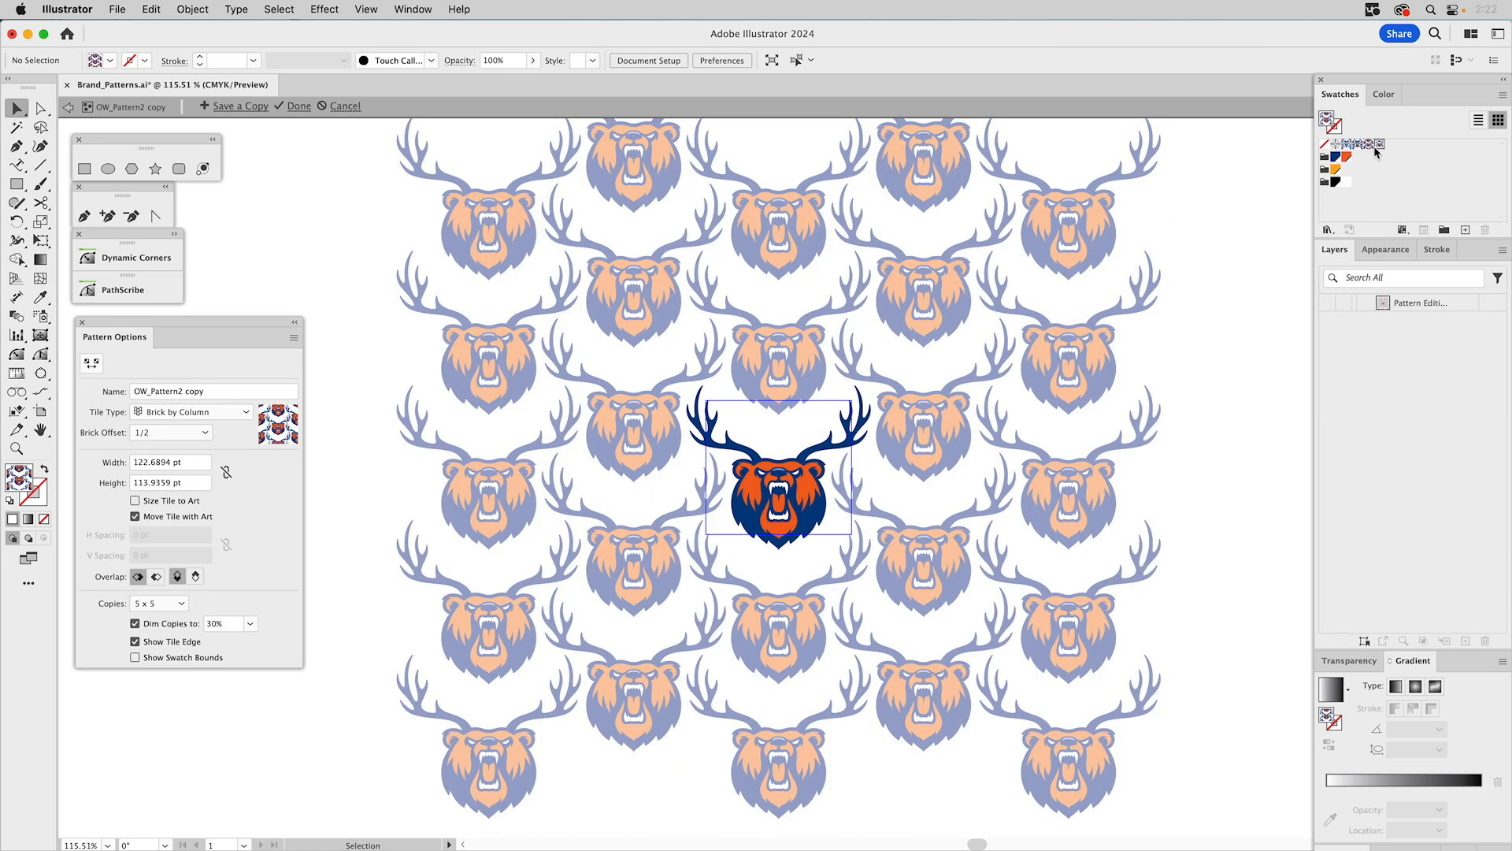
{"action": "left_click", "coordinate": [194, 394]}
{"action": "left_click_drag", "start_coordinate": [186, 392], "coordinate": [242, 394]}
{"action": "type", "text": "(Reversed)"}
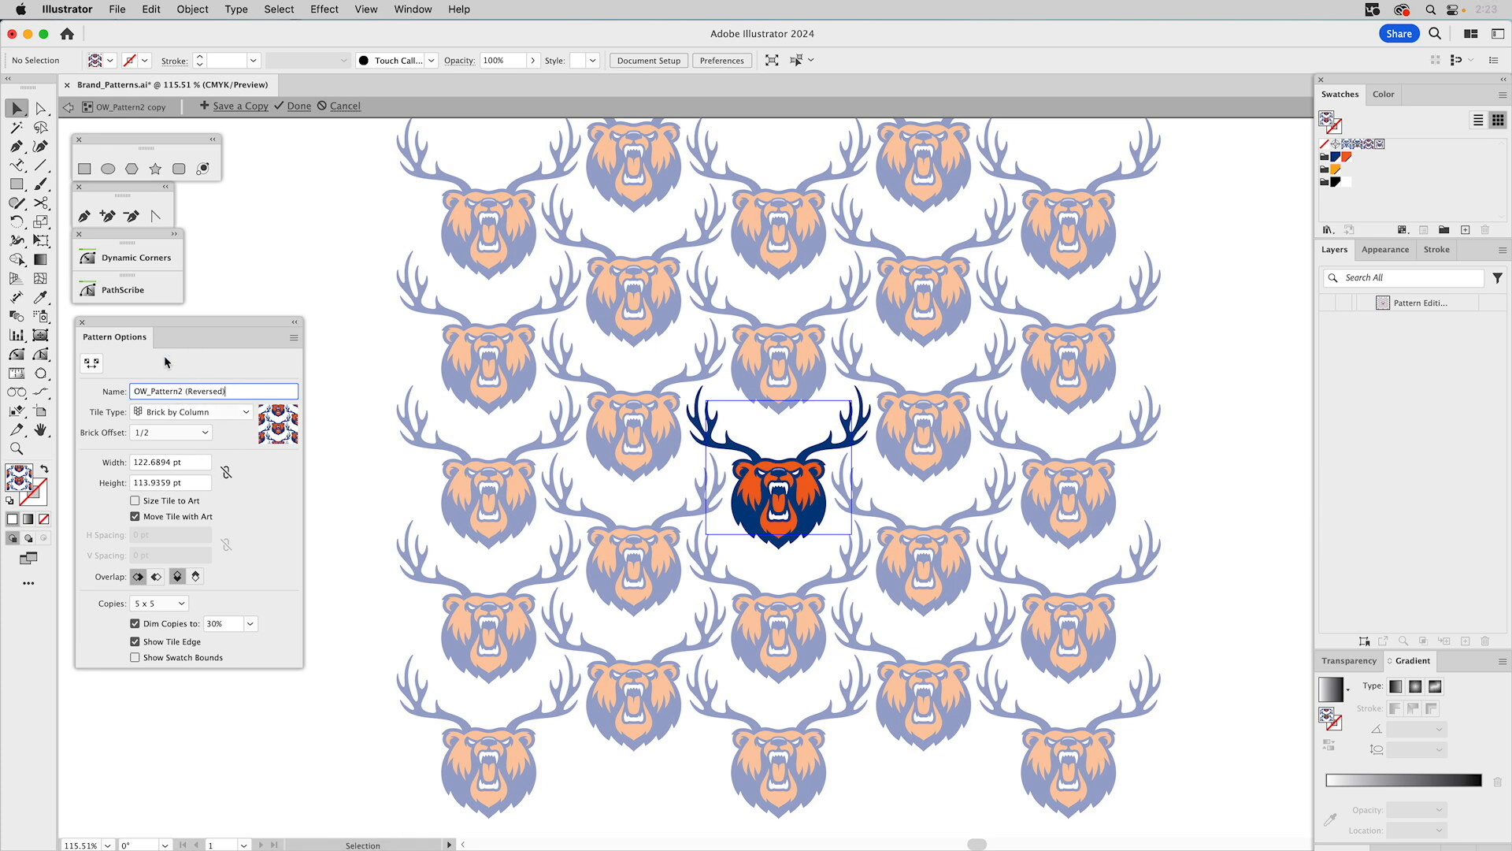
Select the logo artwork in the tile and turn its paths into a white compound path.
{"action": "left_click", "coordinate": [735, 446]}
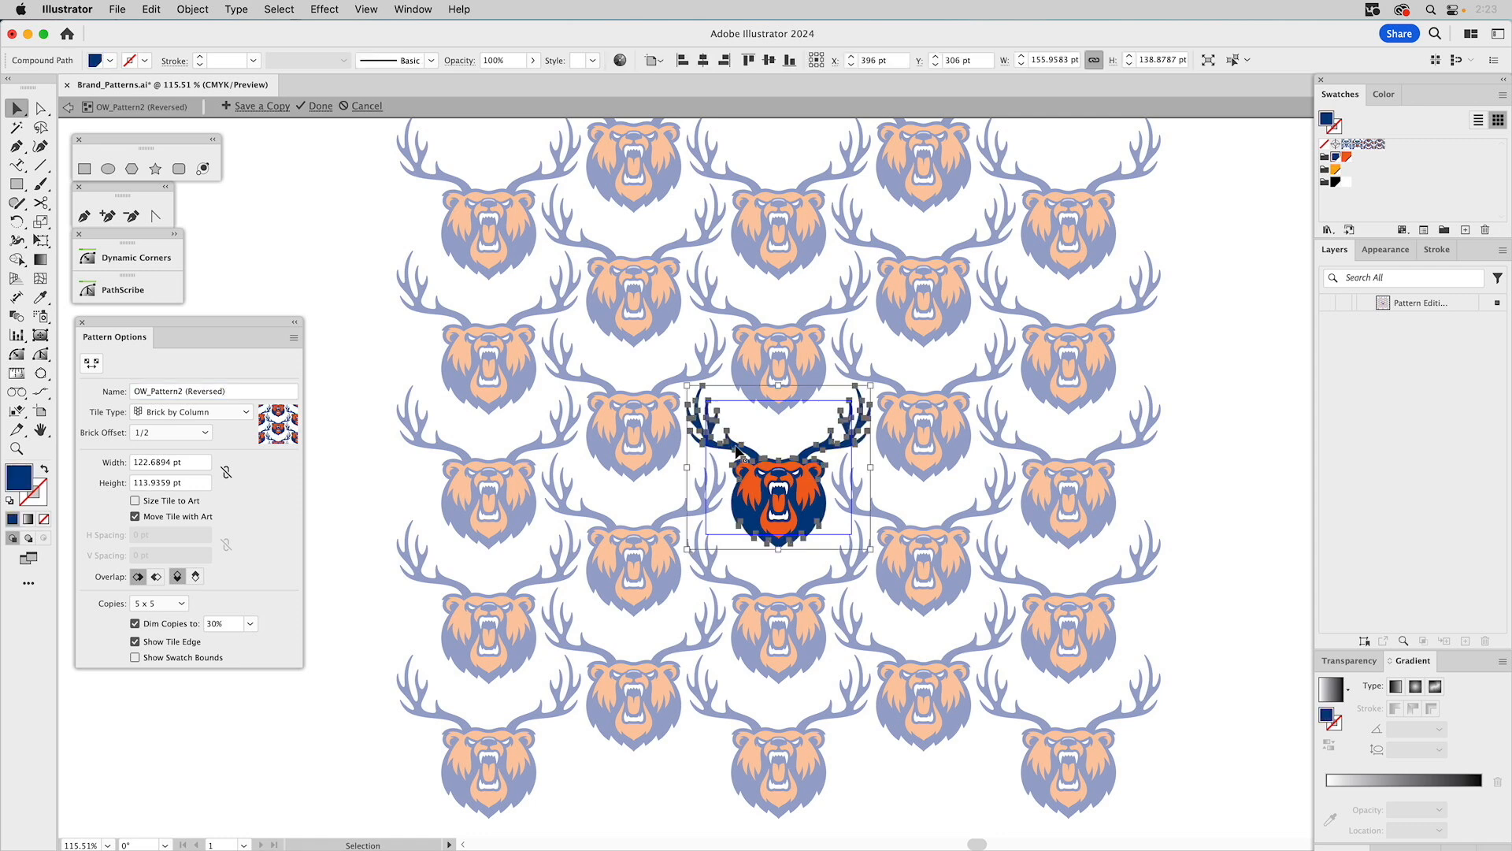
{"action": "left_click_drag", "start_coordinate": [657, 352], "coordinate": [926, 578]}
{"action": "key", "text": "a"}
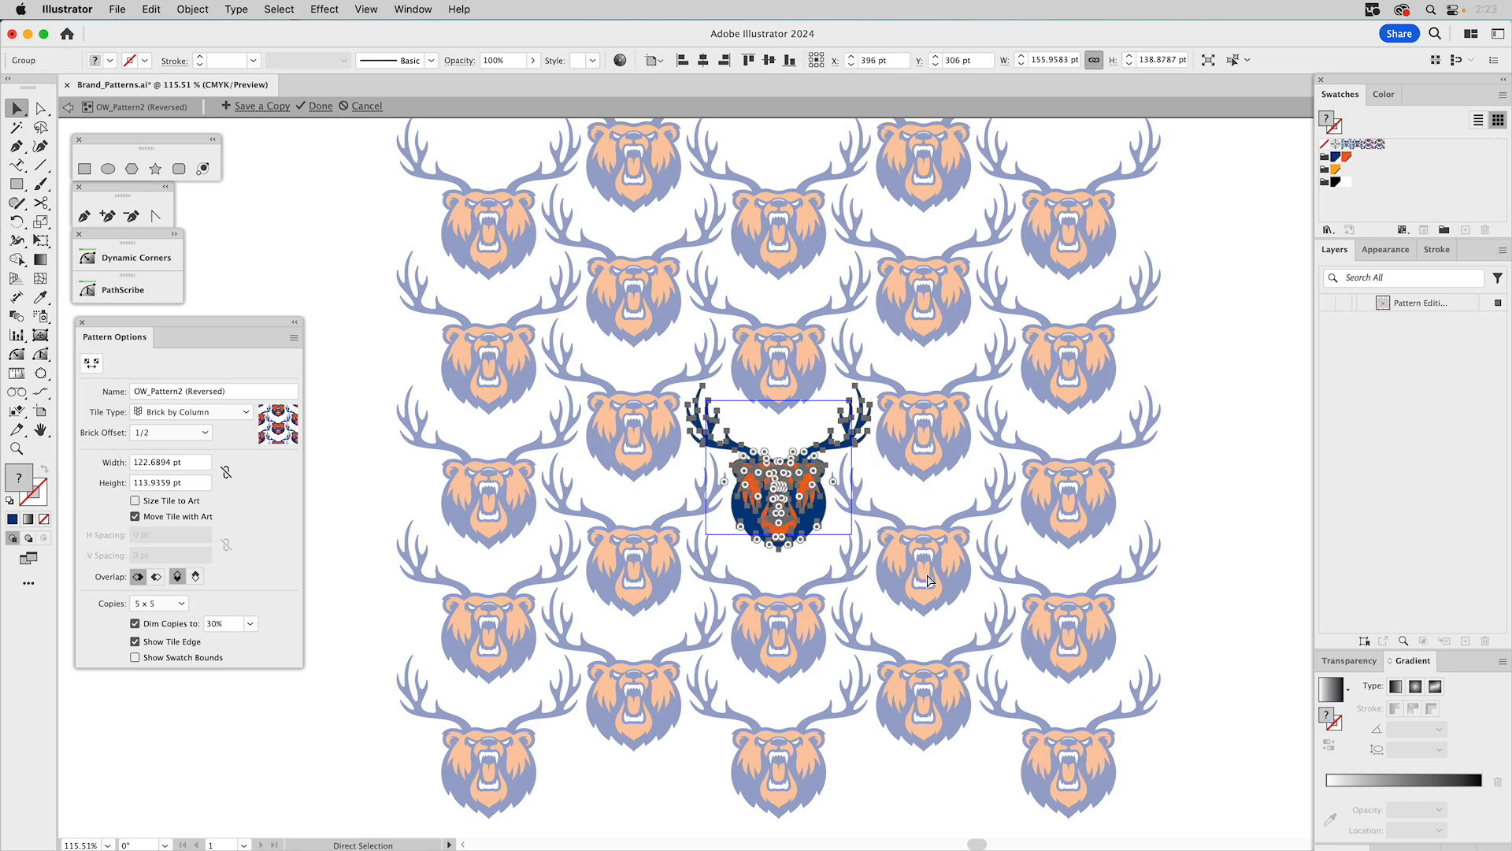
{"action": "key", "text": "super+8"}
{"action": "key", "text": "v"}
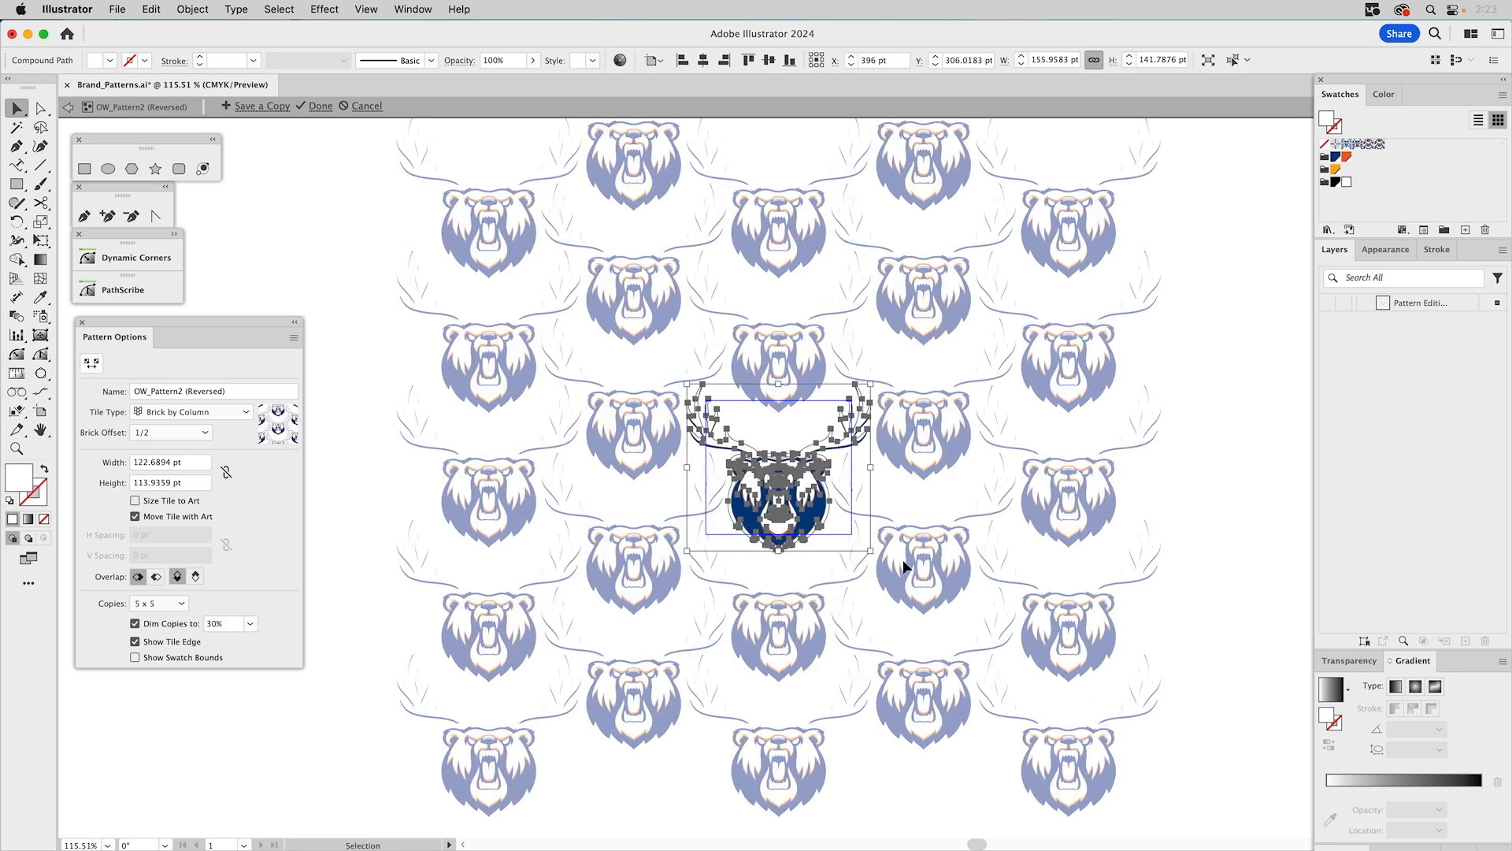
Nudge the white compound path slightly and delete the original coloured logo group from the tile.
{"action": "left_click", "coordinate": [15, 448]}
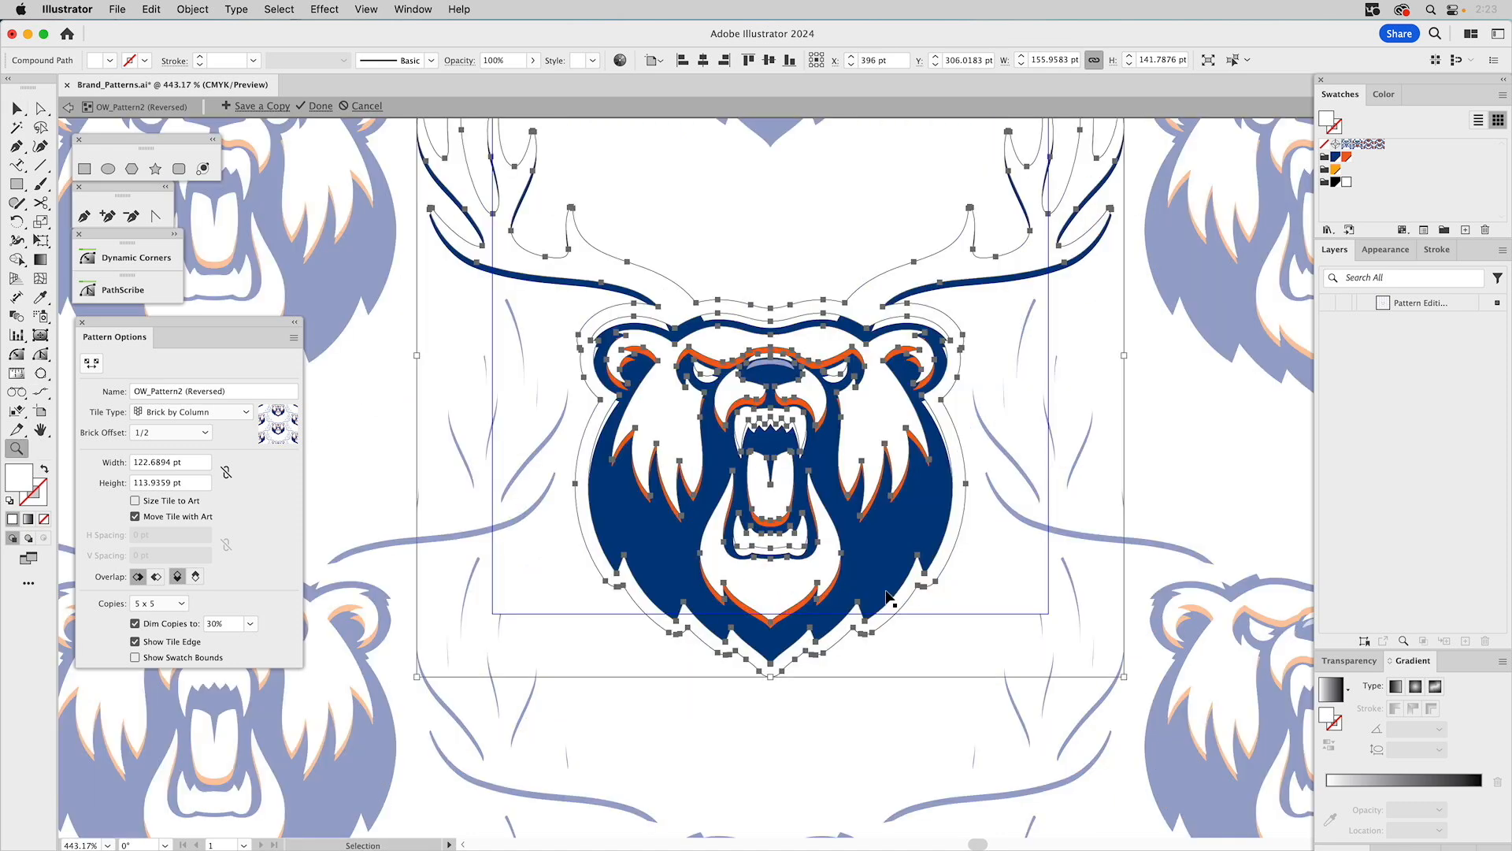
{"action": "key", "text": "v"}
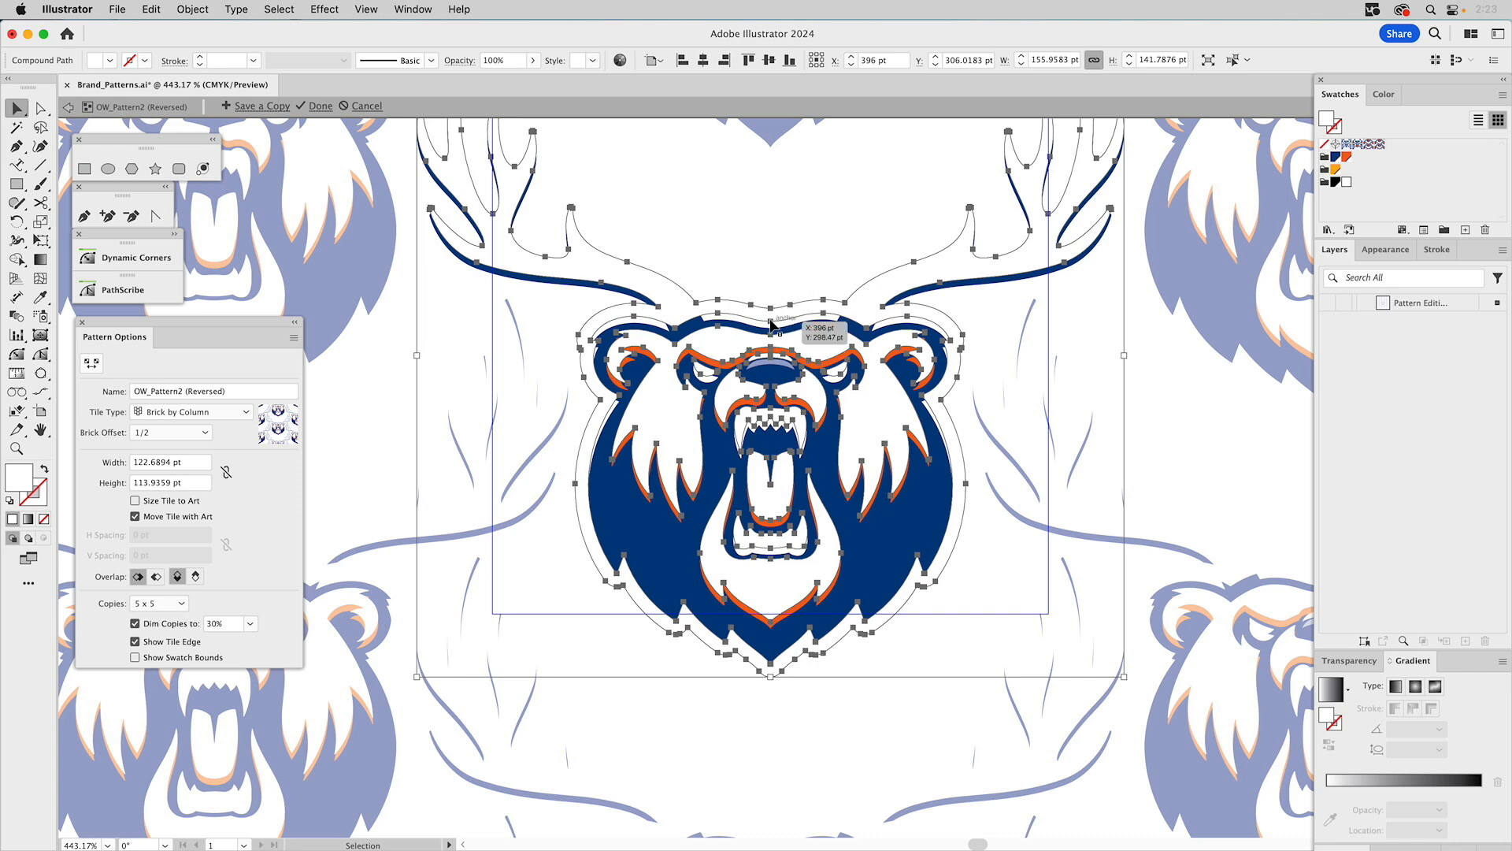
{"action": "left_click_drag", "start_coordinate": [770, 324], "coordinate": [772, 335]}
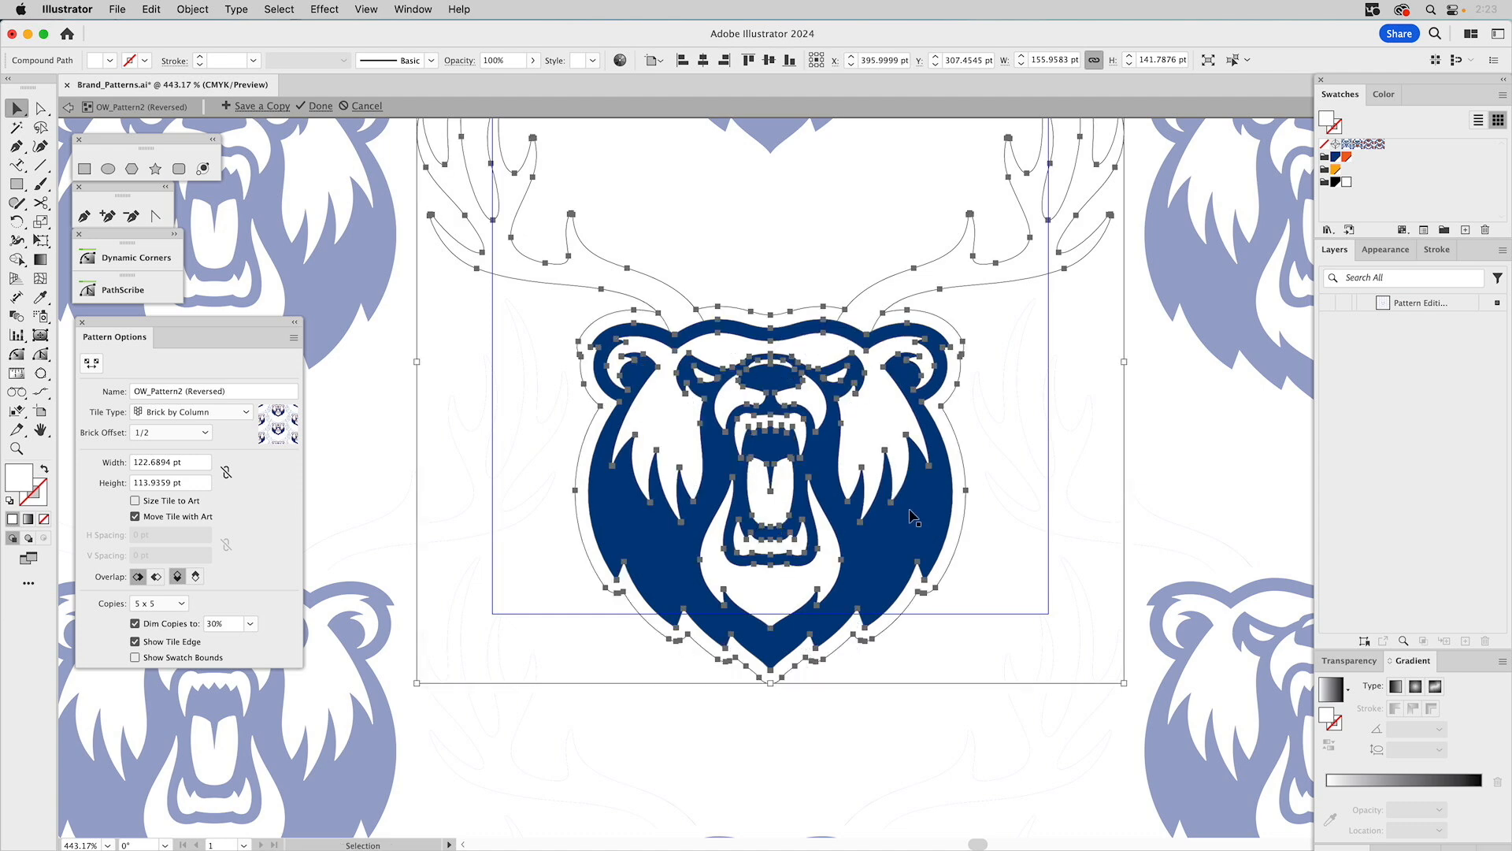
{"action": "left_click", "coordinate": [908, 510]}
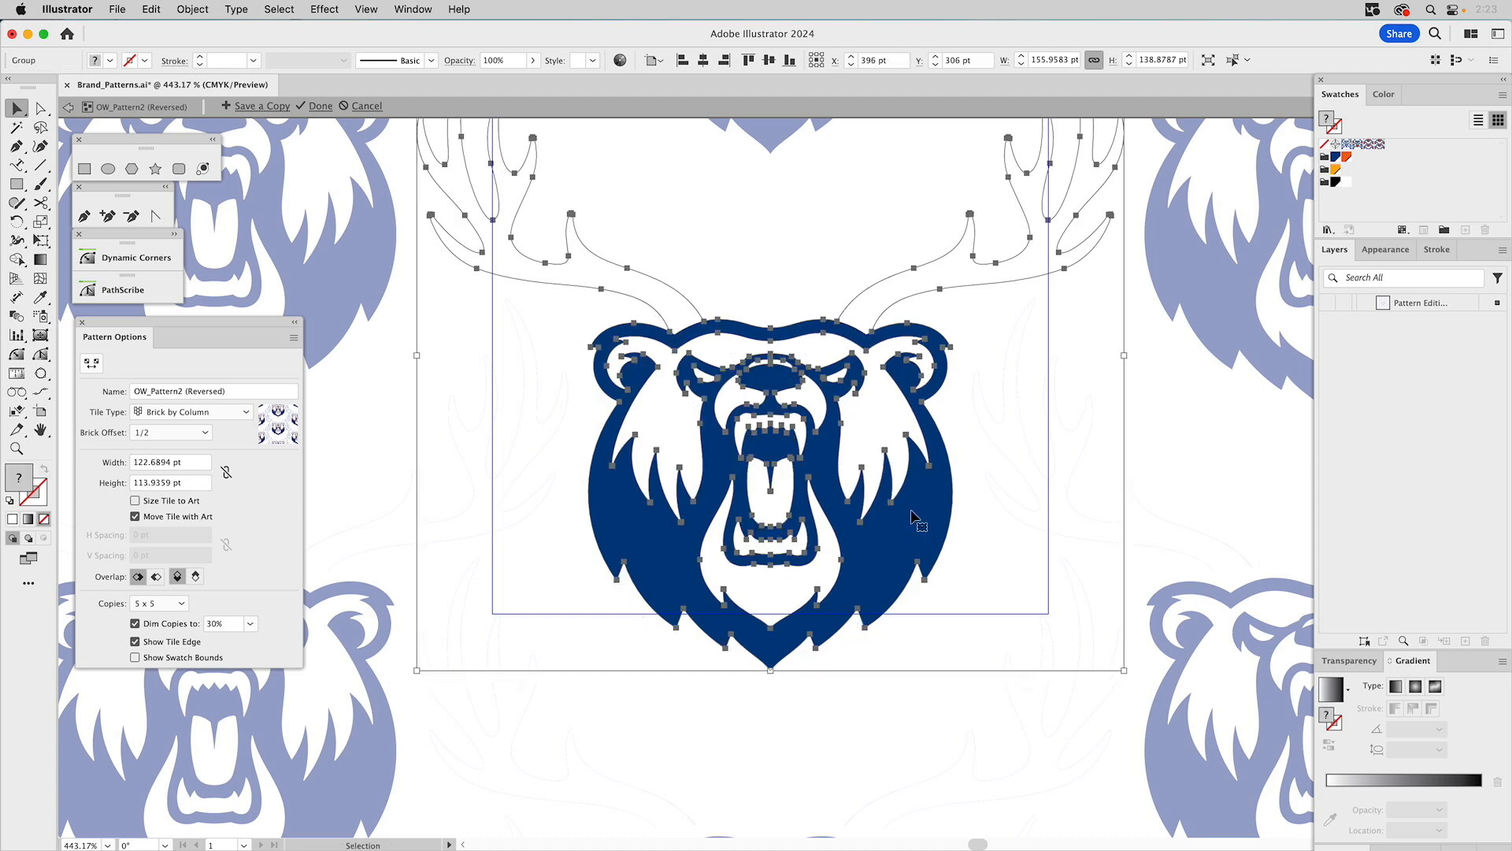
{"action": "key", "text": "Delete"}
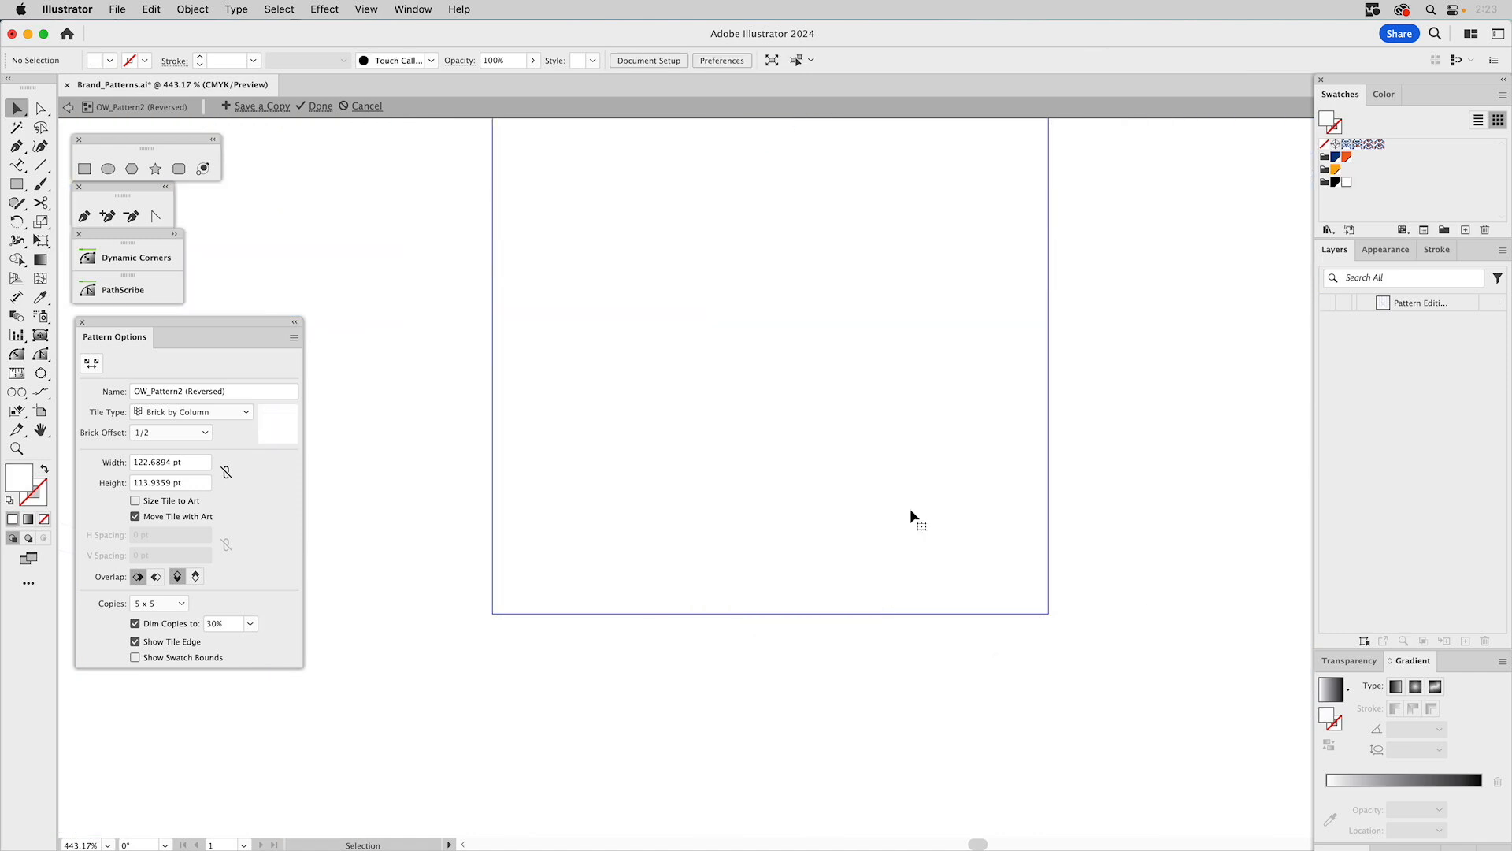
Leave pattern editing mode to save the reversed pattern.
{"action": "left_click", "coordinate": [16, 448]}
{"action": "left_click", "coordinate": [746, 392], "text": "alt"}
{"action": "left_click", "coordinate": [748, 394], "text": "alt"}
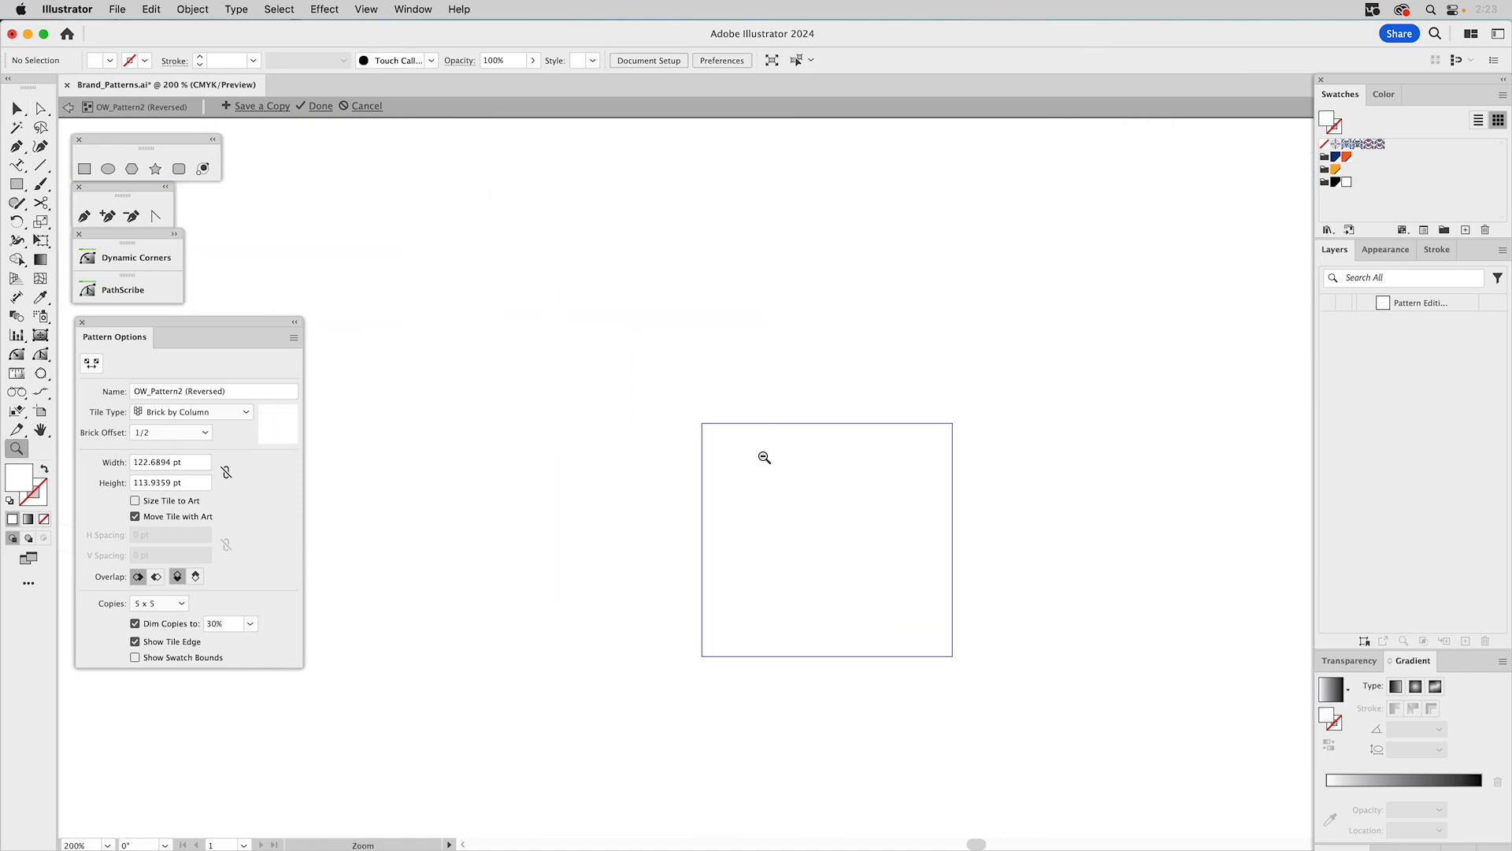
{"action": "left_click_drag", "start_coordinate": [760, 470], "coordinate": [743, 370]}
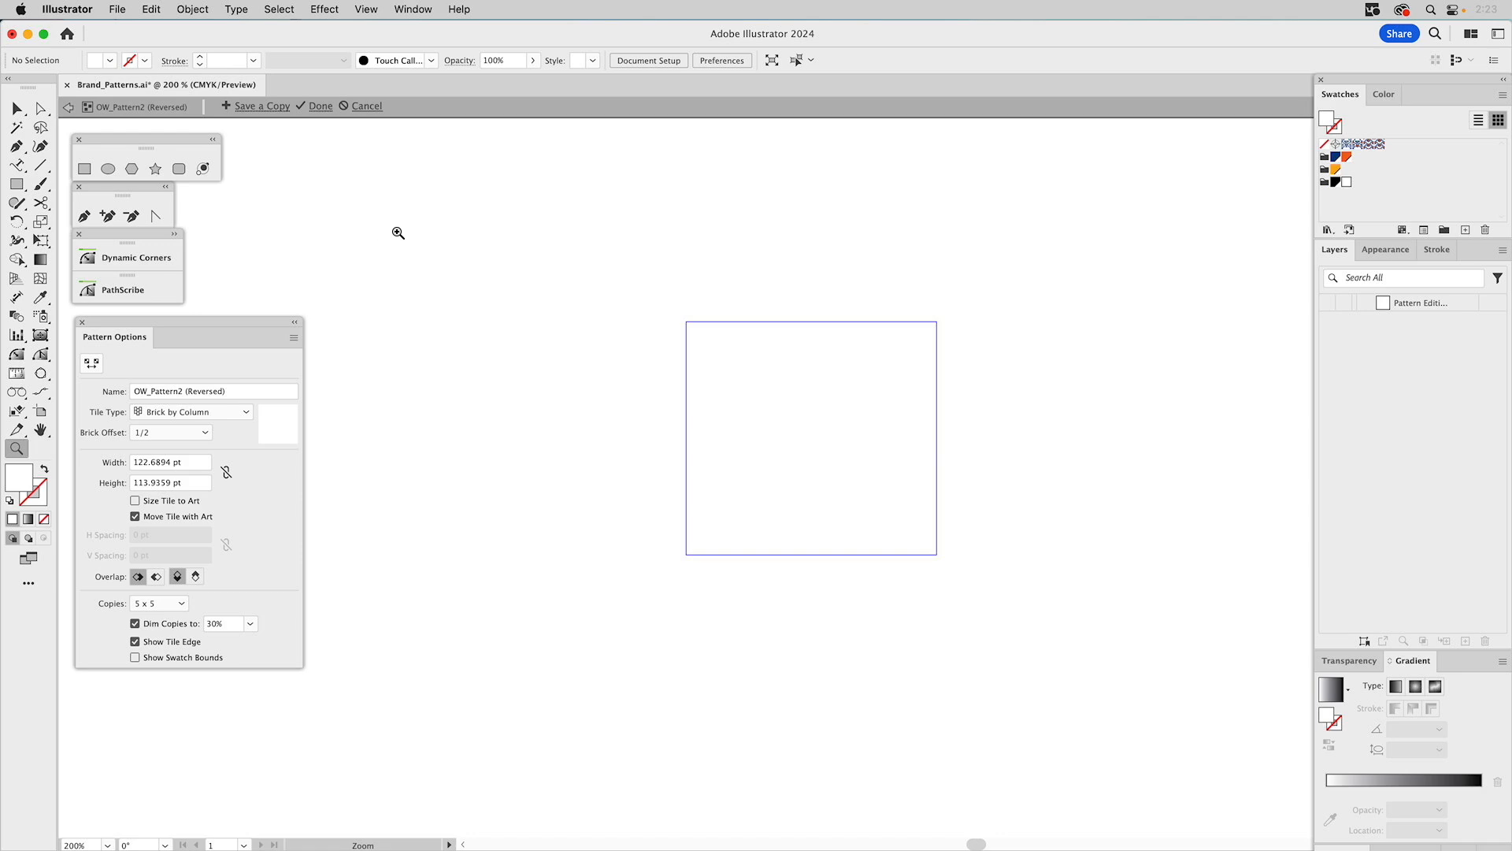
{"action": "key", "text": "Escape"}
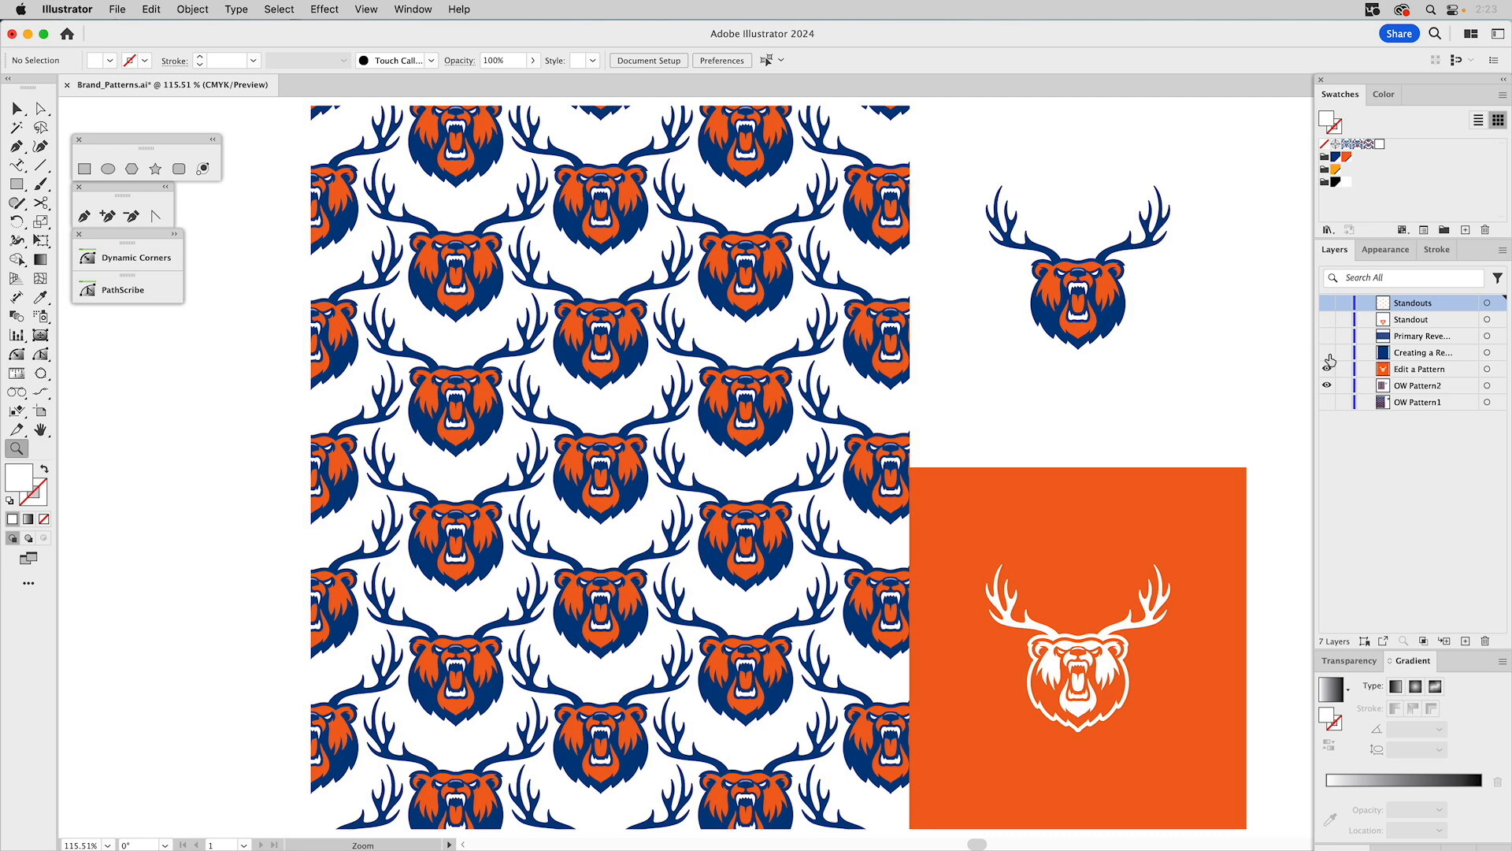
Show the Creating a Re… layer, select its blue rectangle, and add a new fill to it.
{"action": "left_click", "coordinate": [1327, 352]}
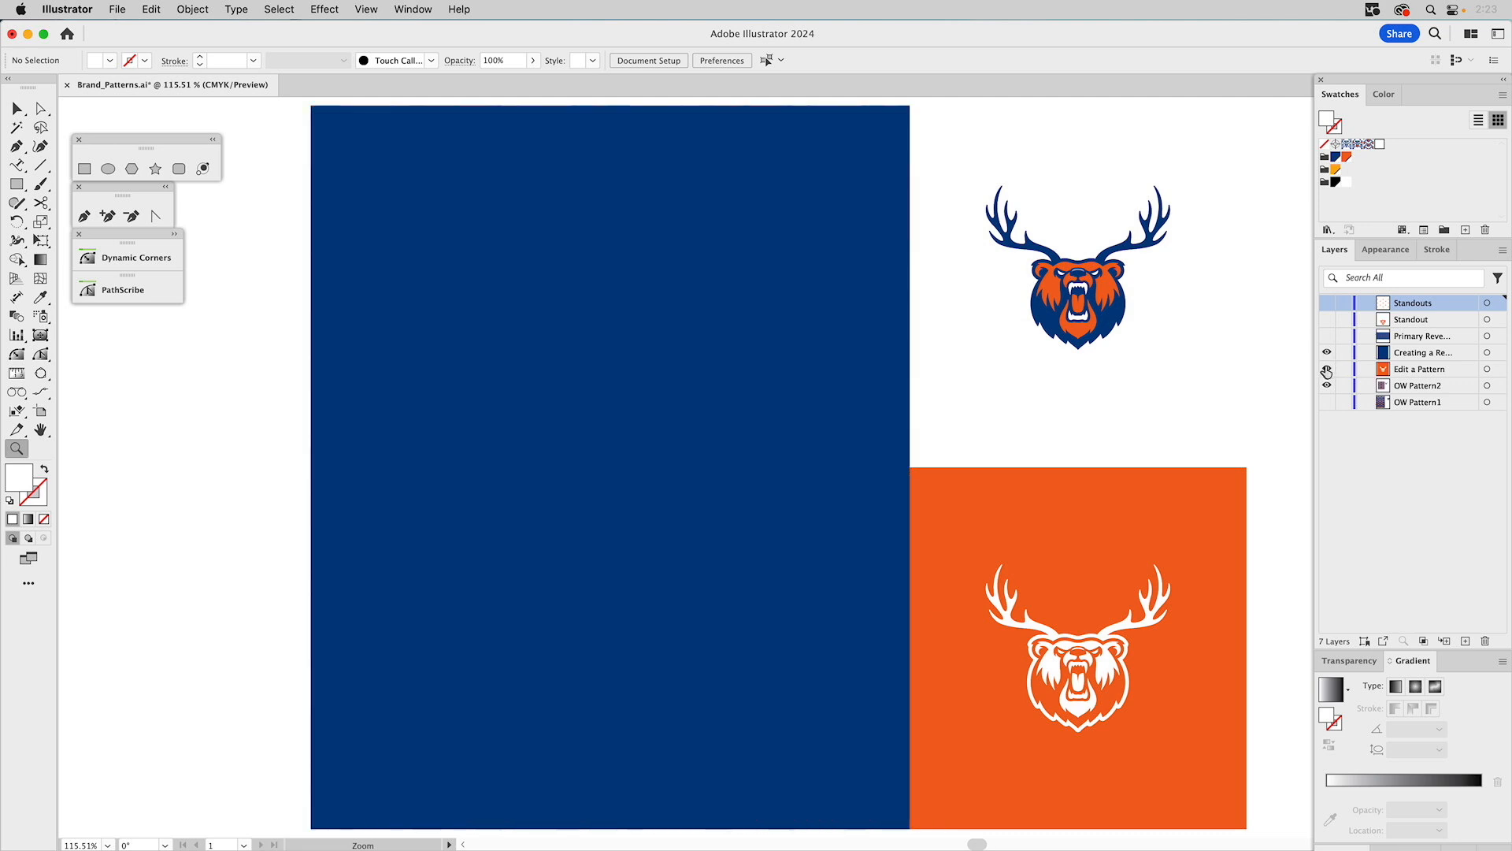
{"action": "key", "text": "v"}
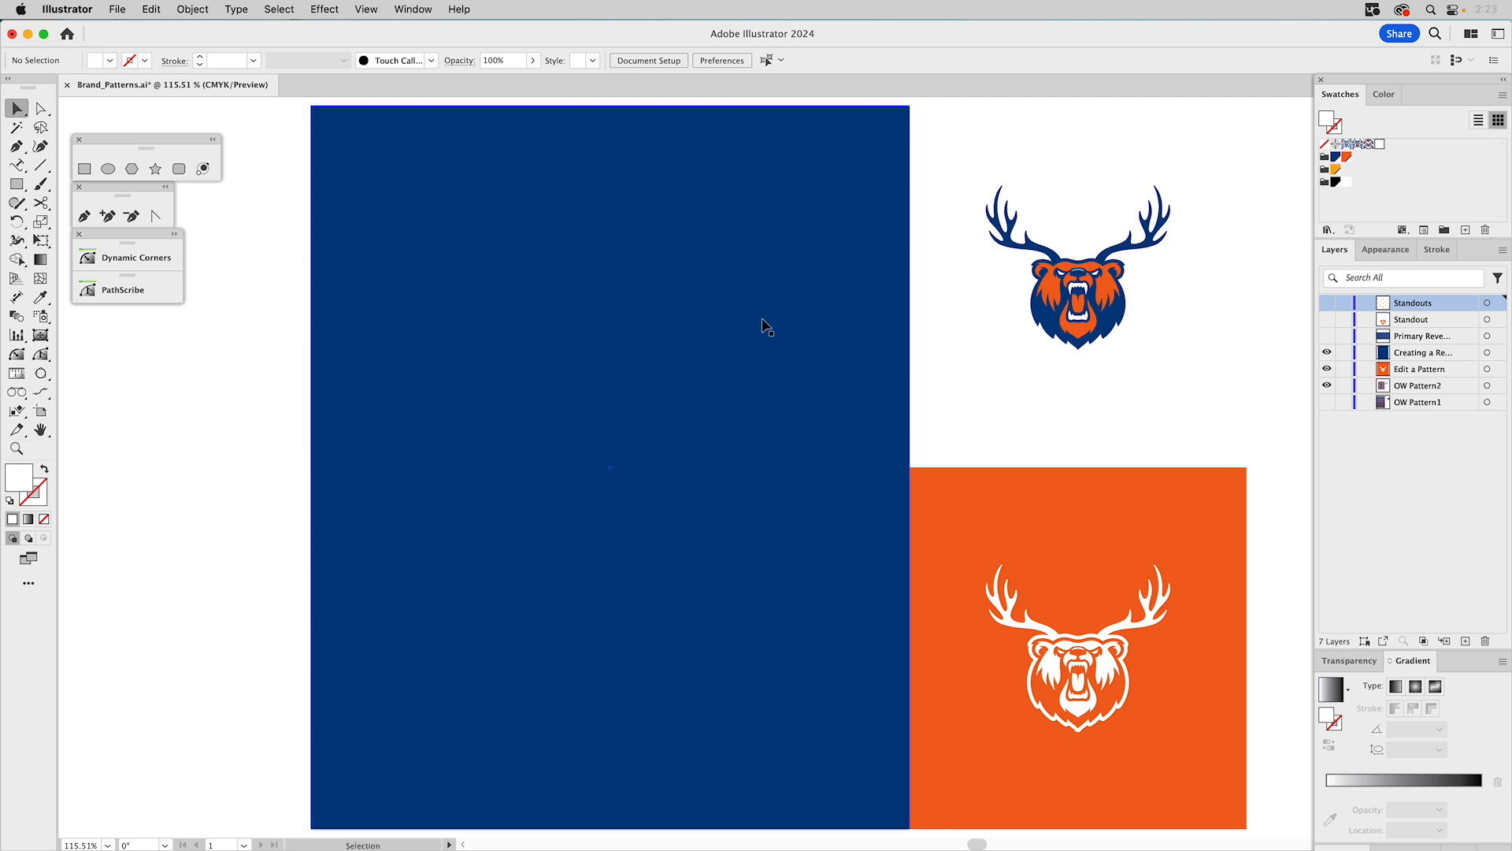
{"action": "left_click", "coordinate": [764, 325]}
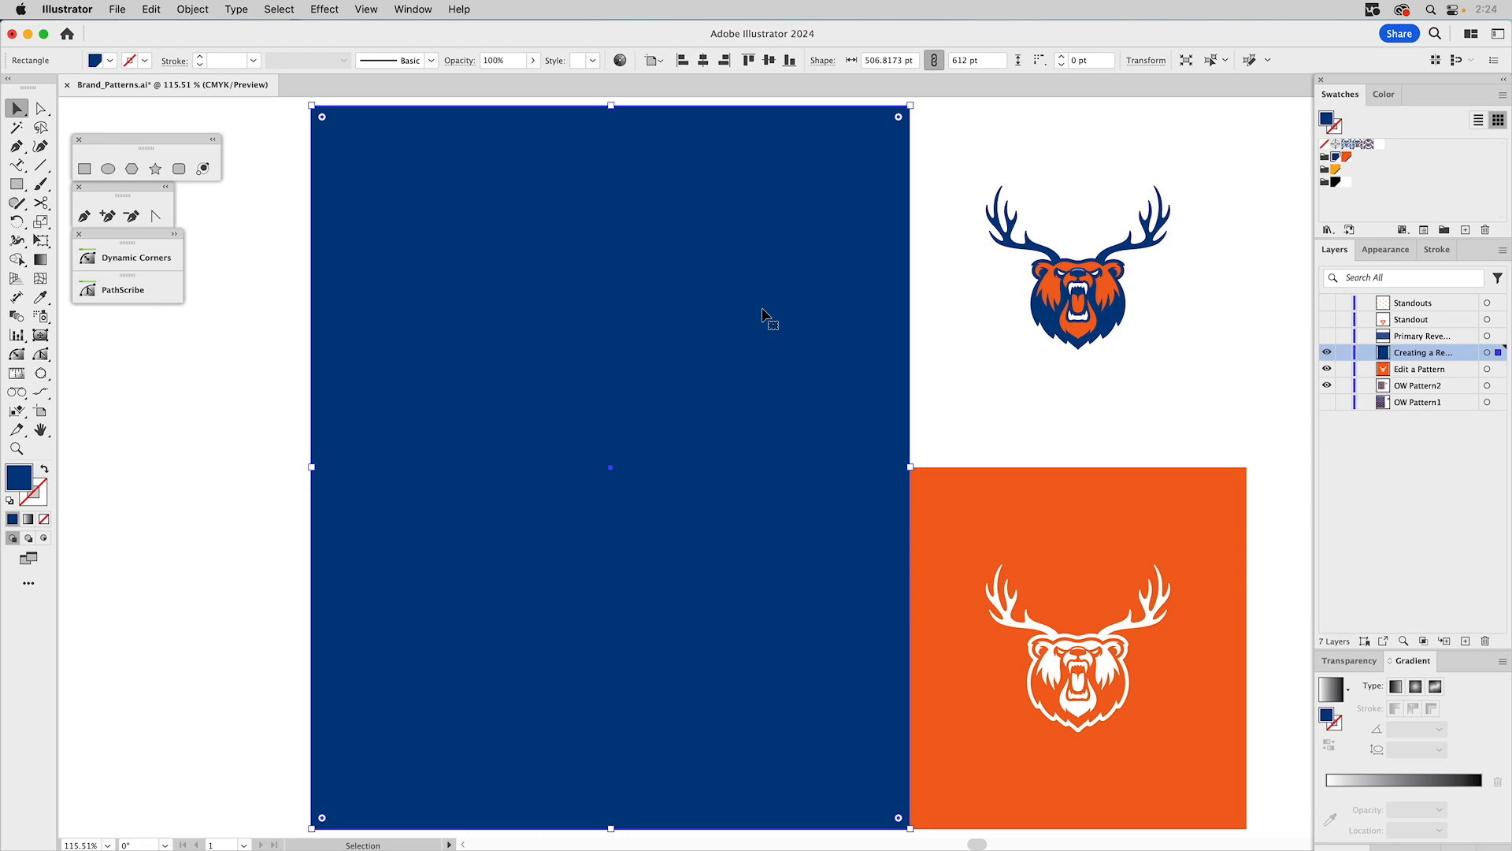
{"action": "left_click", "coordinate": [1385, 251]}
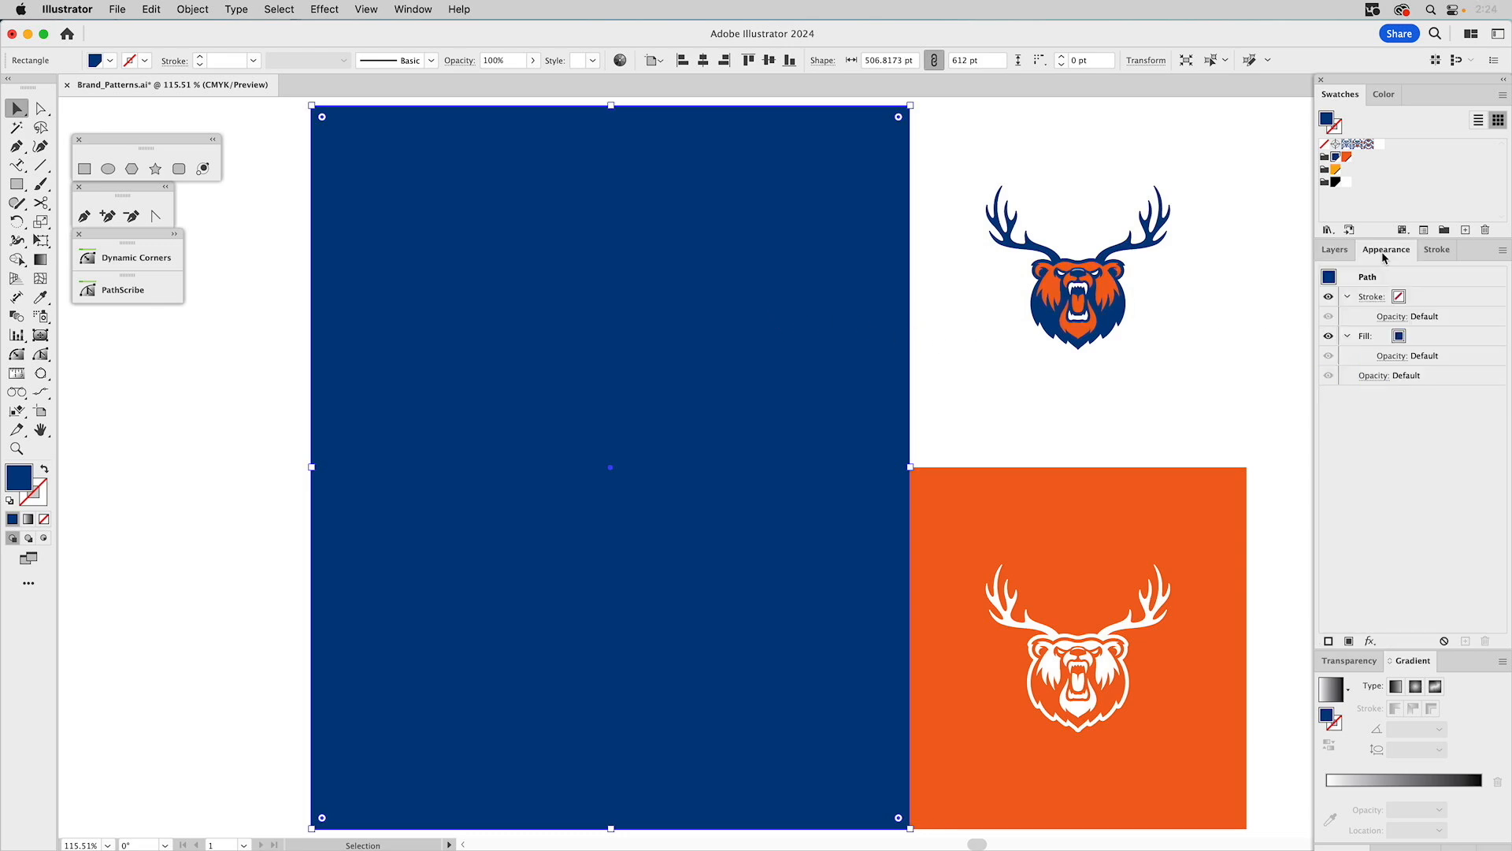
{"action": "left_click", "coordinate": [1426, 343]}
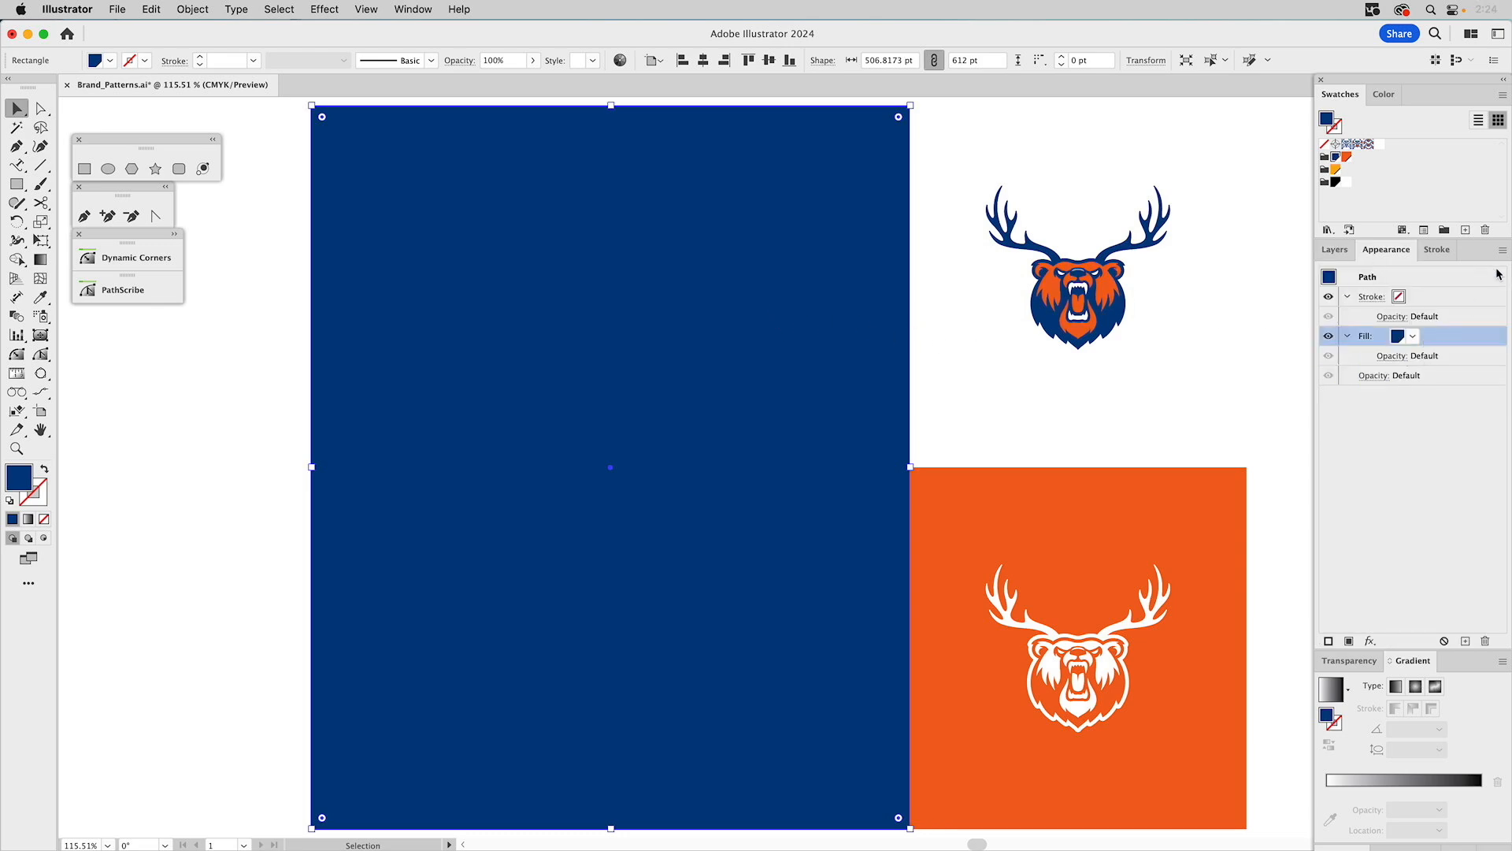
{"action": "left_click", "coordinate": [1503, 251]}
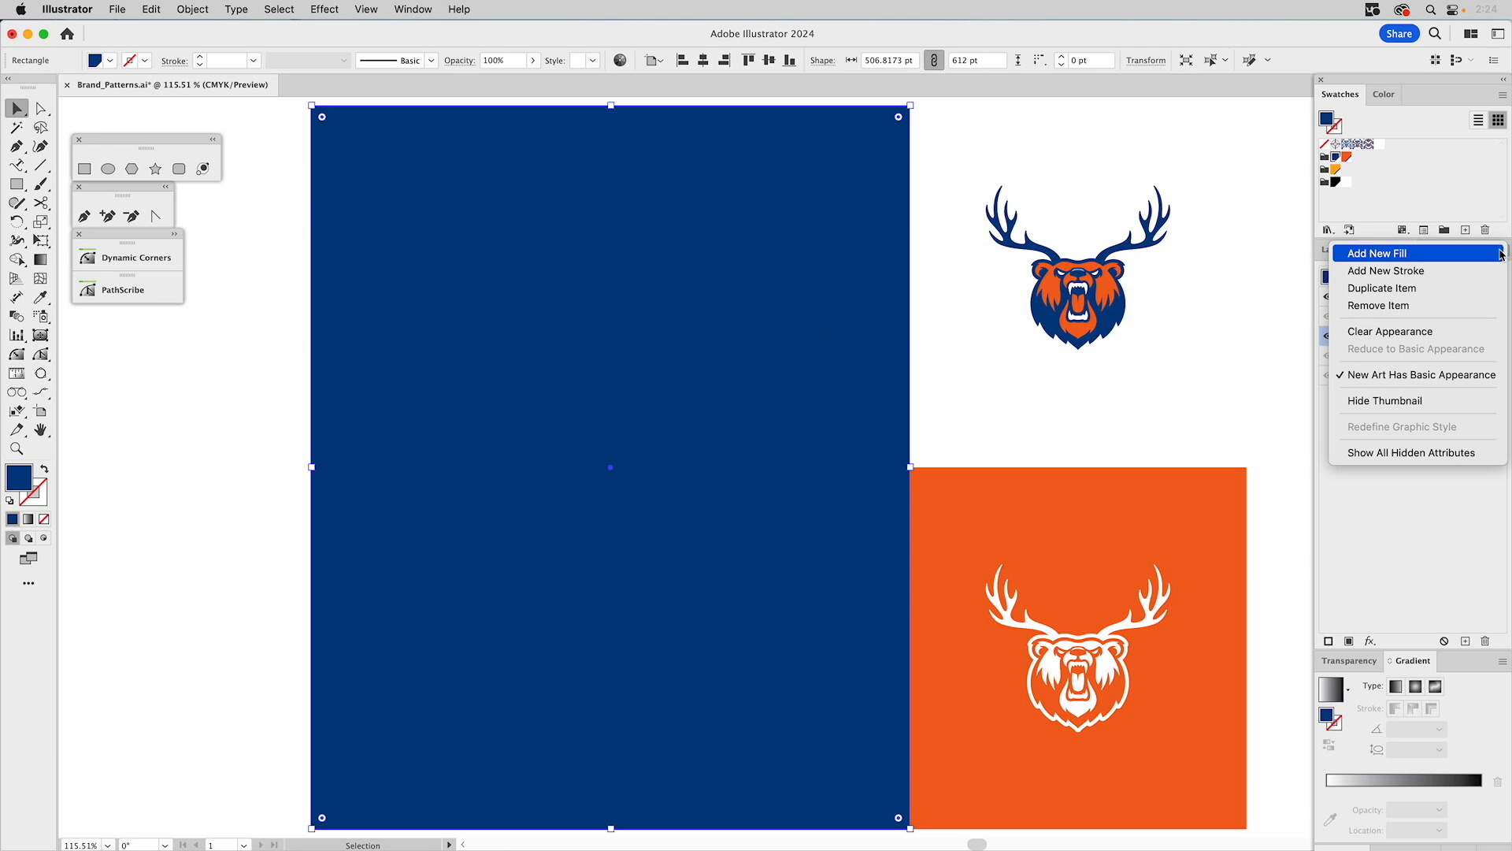
{"action": "left_click", "coordinate": [1411, 258]}
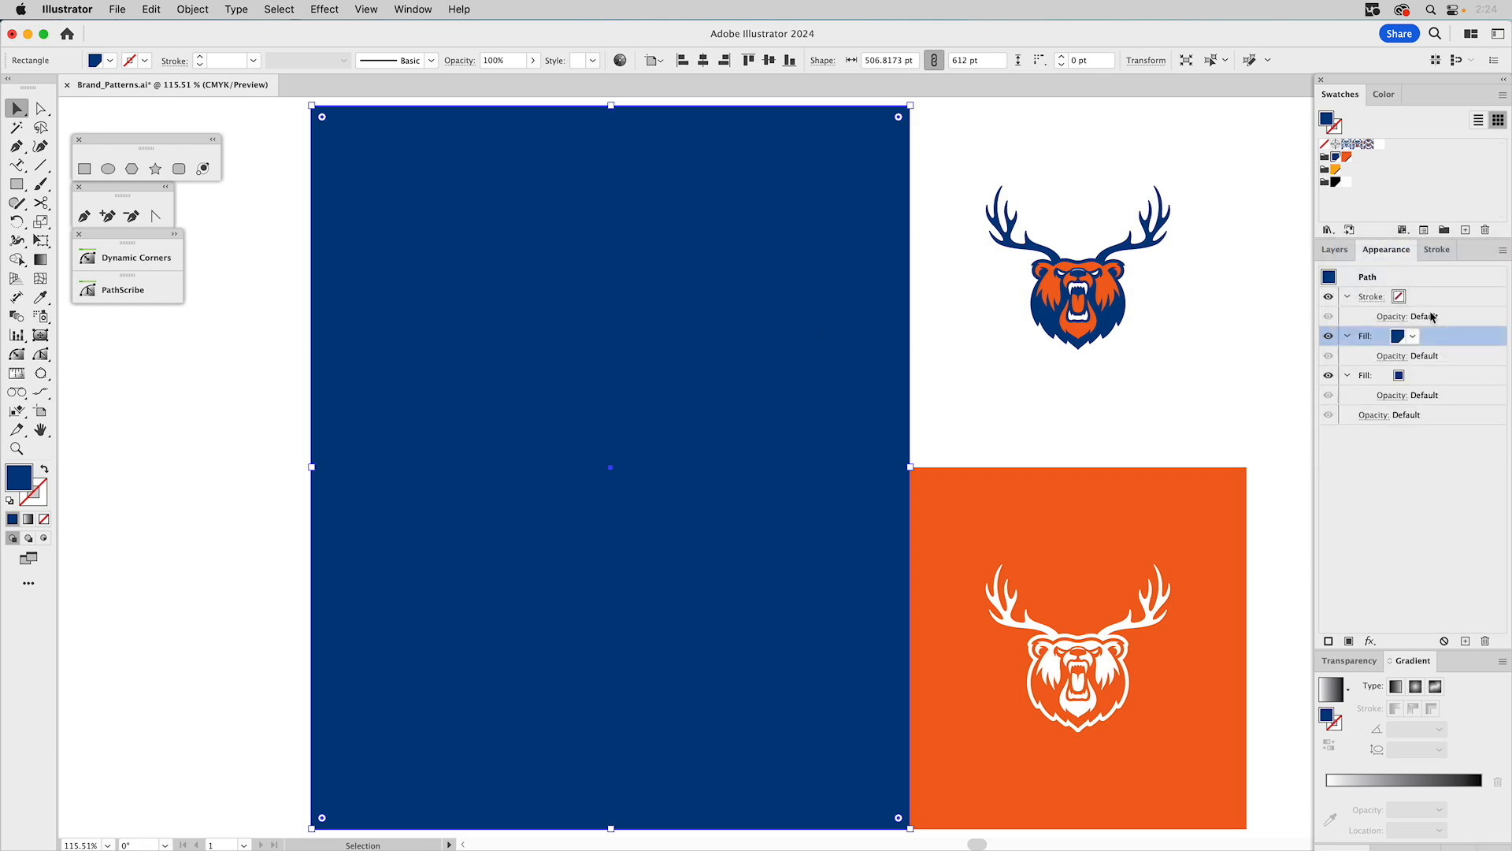
Set the new fill to the OW_Pattern2 (Reversed) swatch and lower that fill's opacity to 40%.
{"action": "left_click", "coordinate": [1414, 336]}
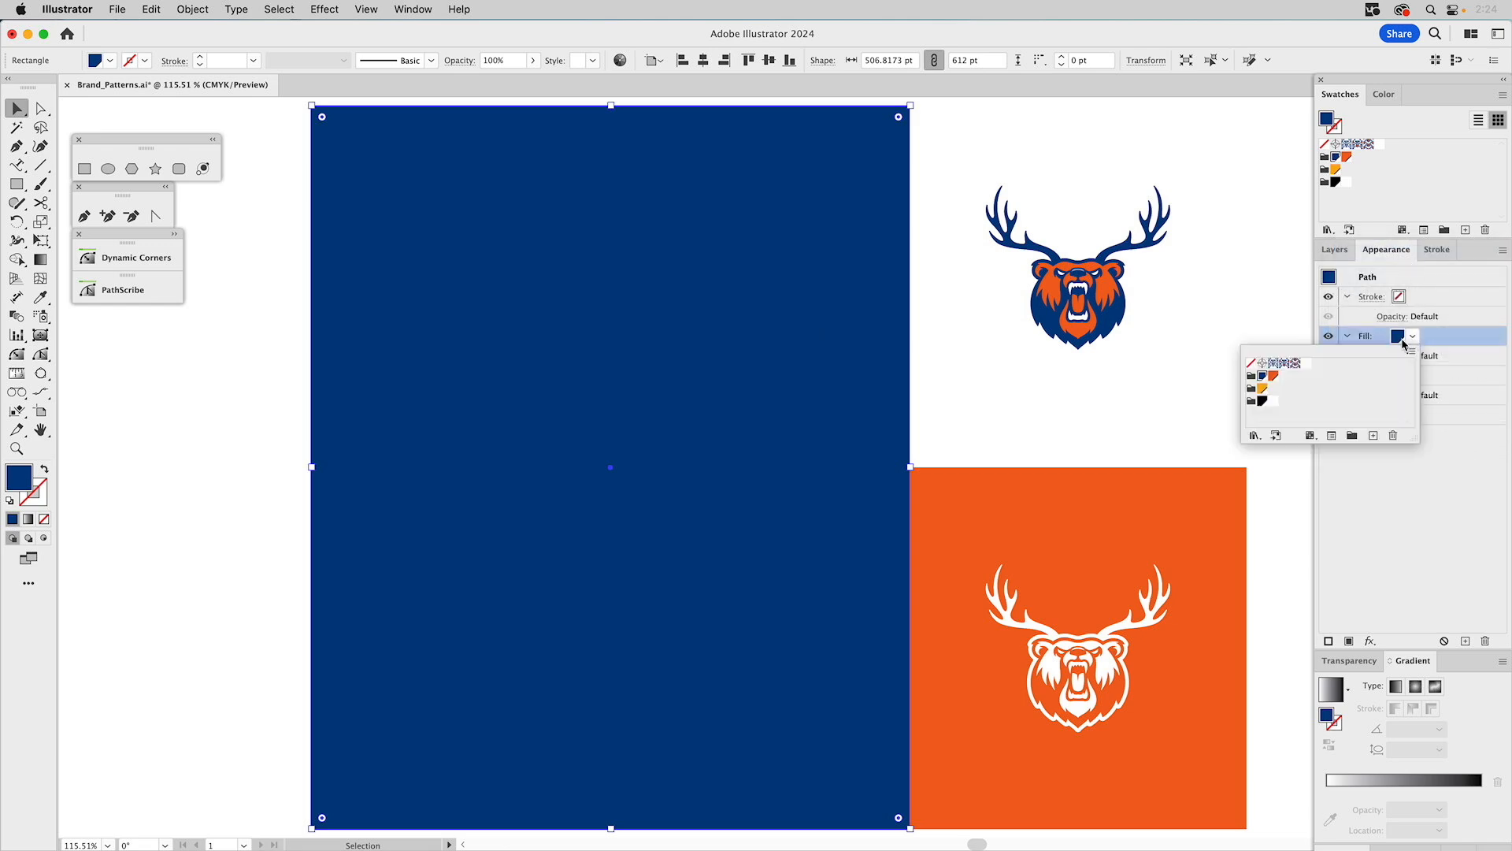
{"action": "left_click", "coordinate": [1305, 364]}
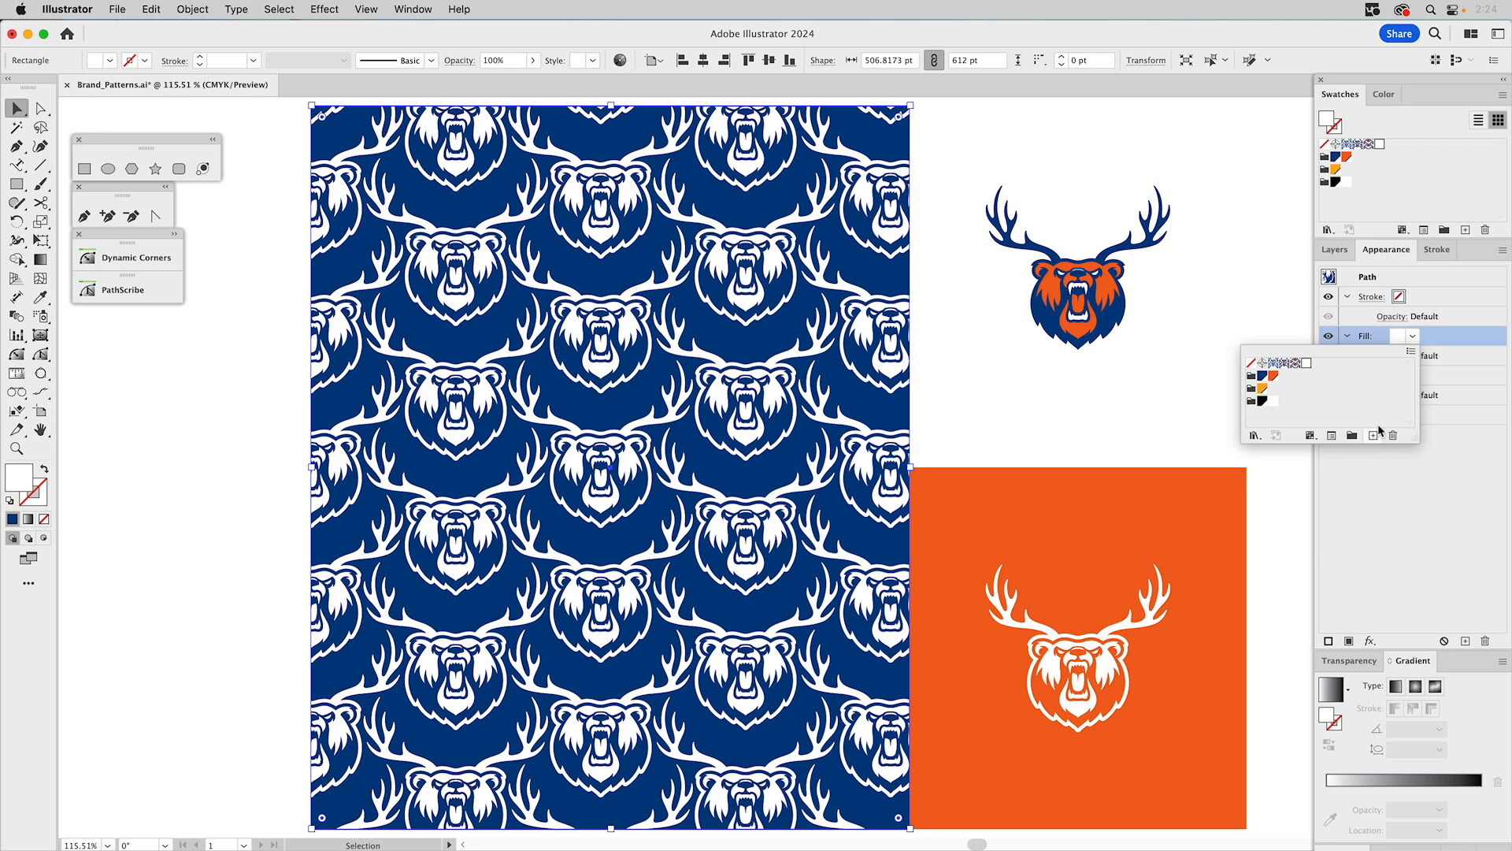
{"action": "left_click", "coordinate": [1445, 337]}
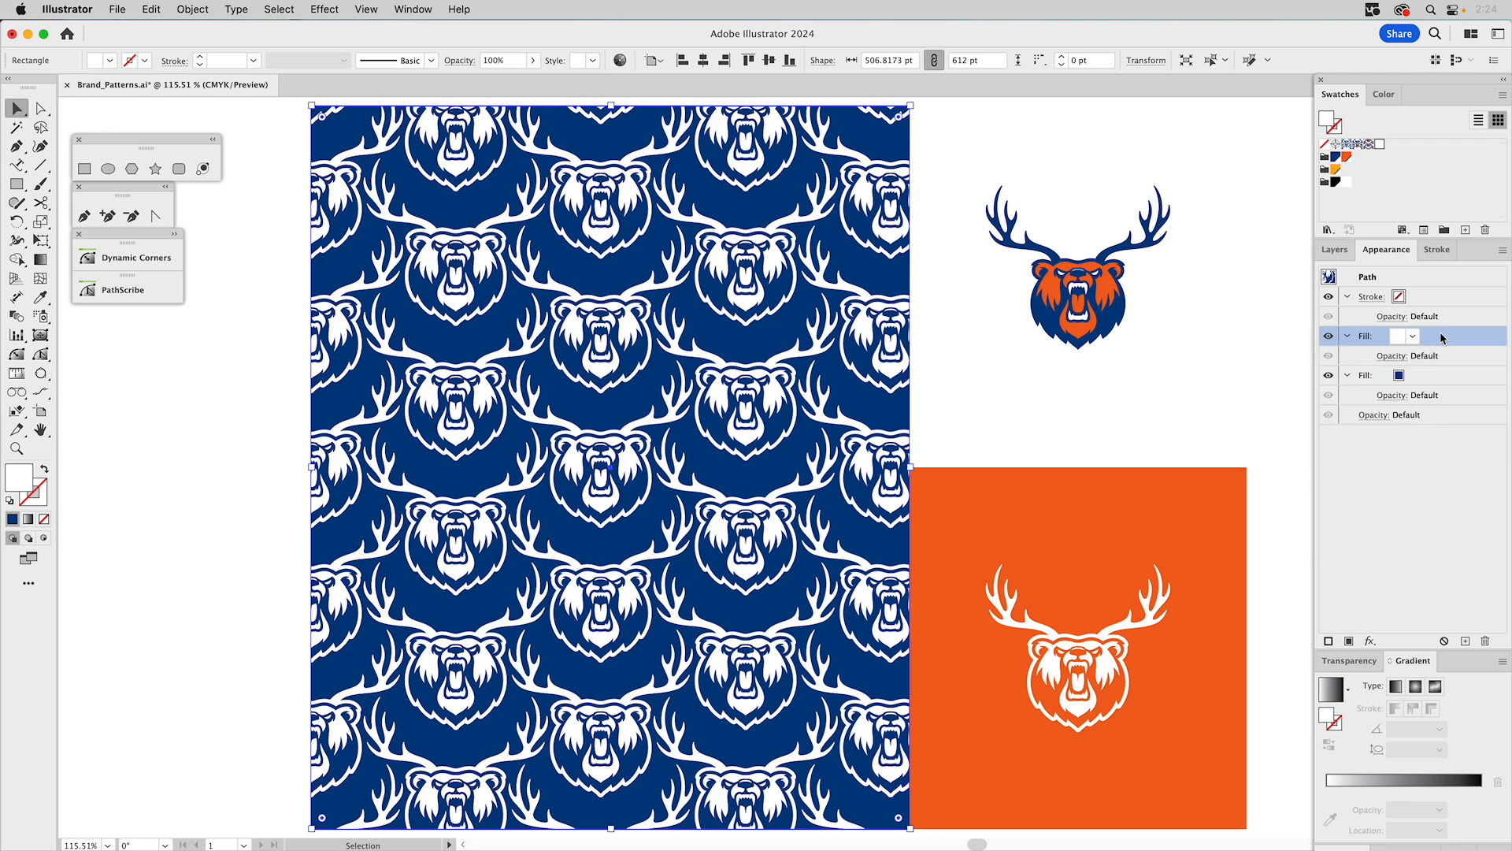
{"action": "left_click", "coordinate": [1390, 356]}
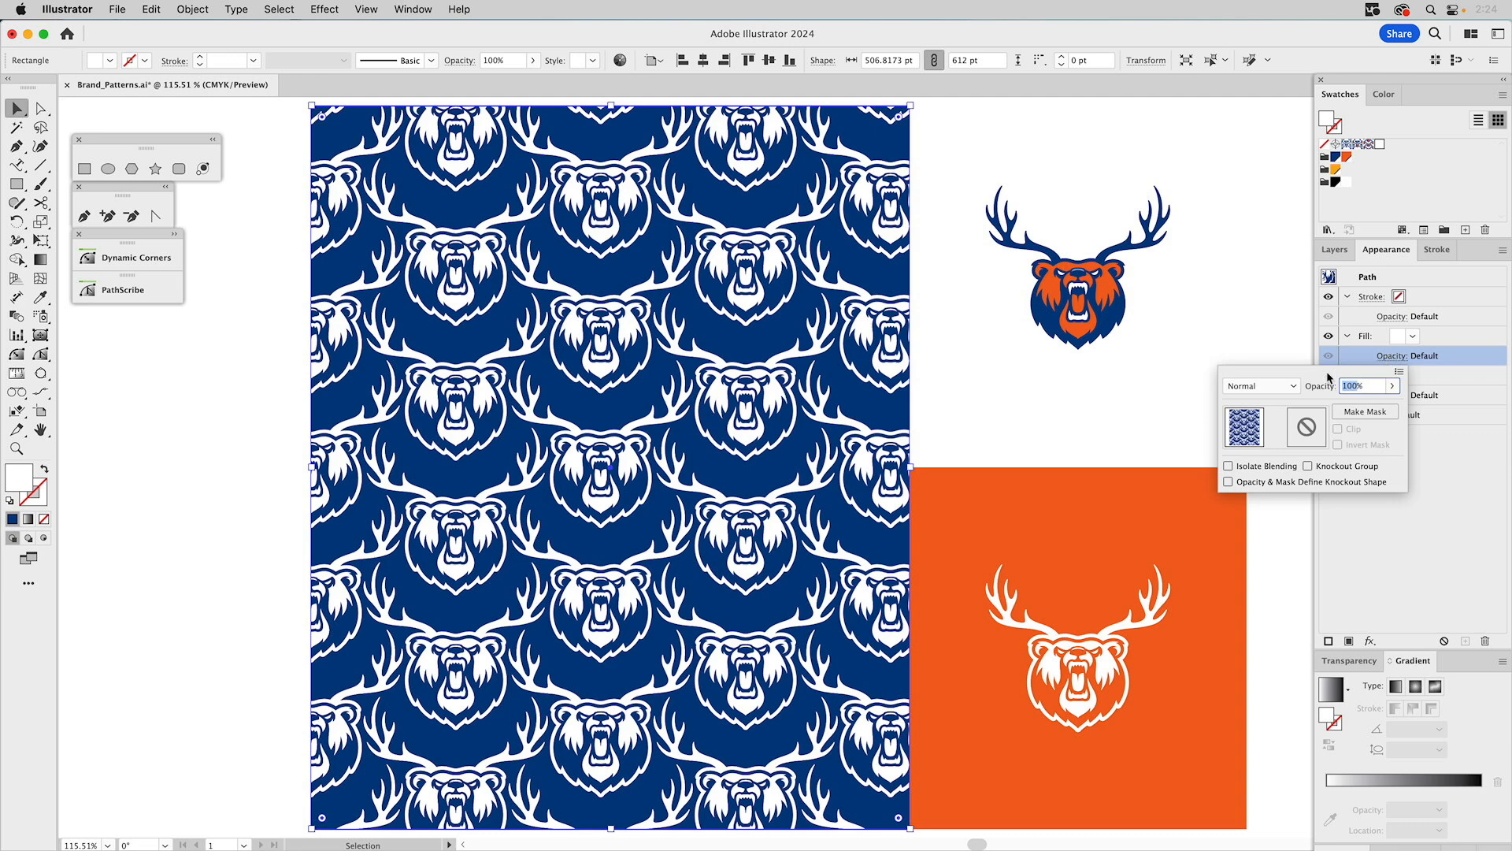
{"action": "type", "text": "40"}
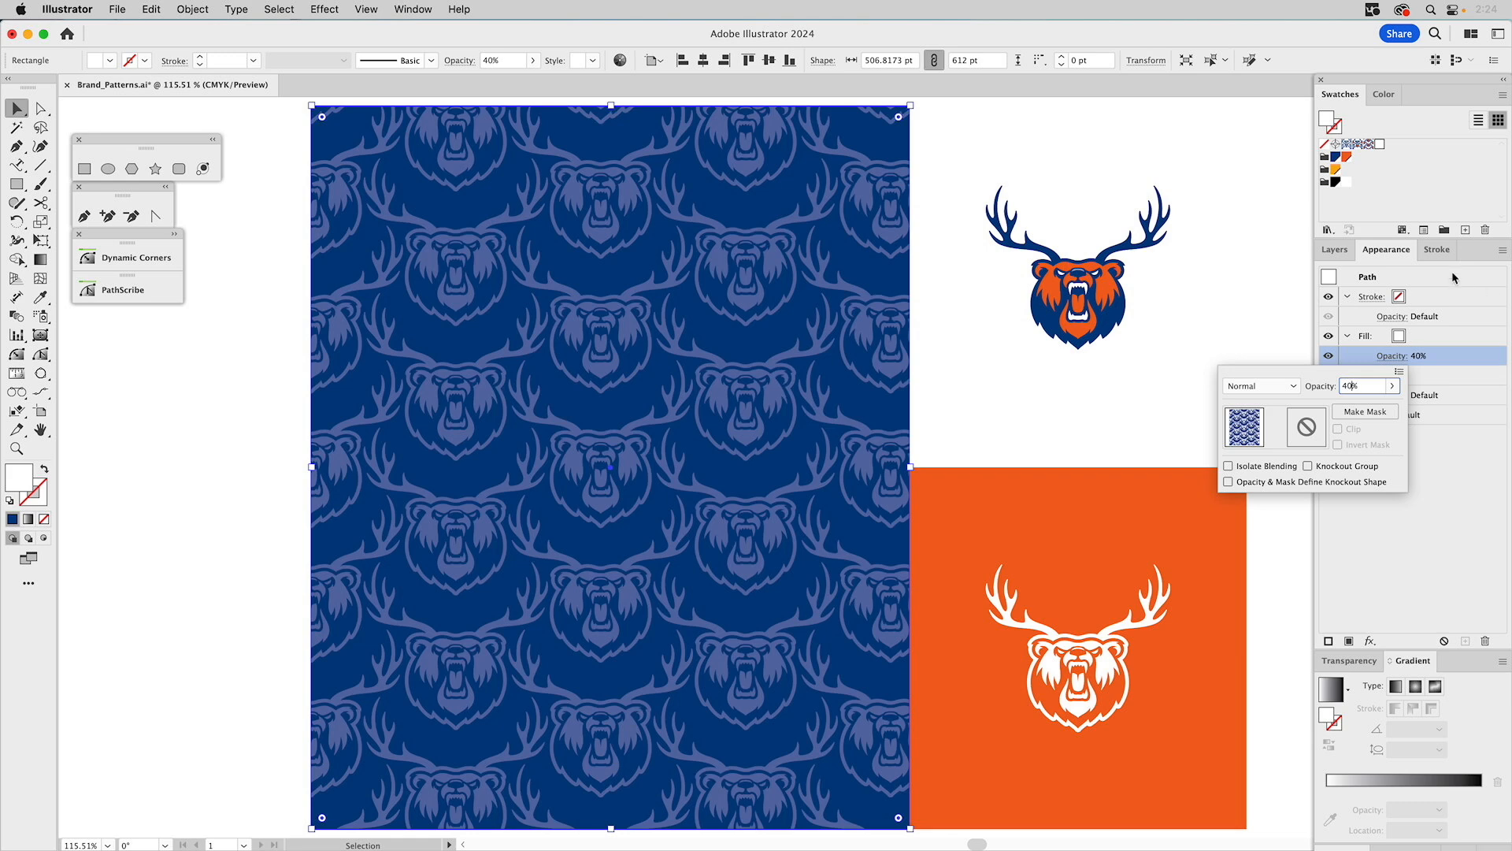
{"action": "key", "text": "Return"}
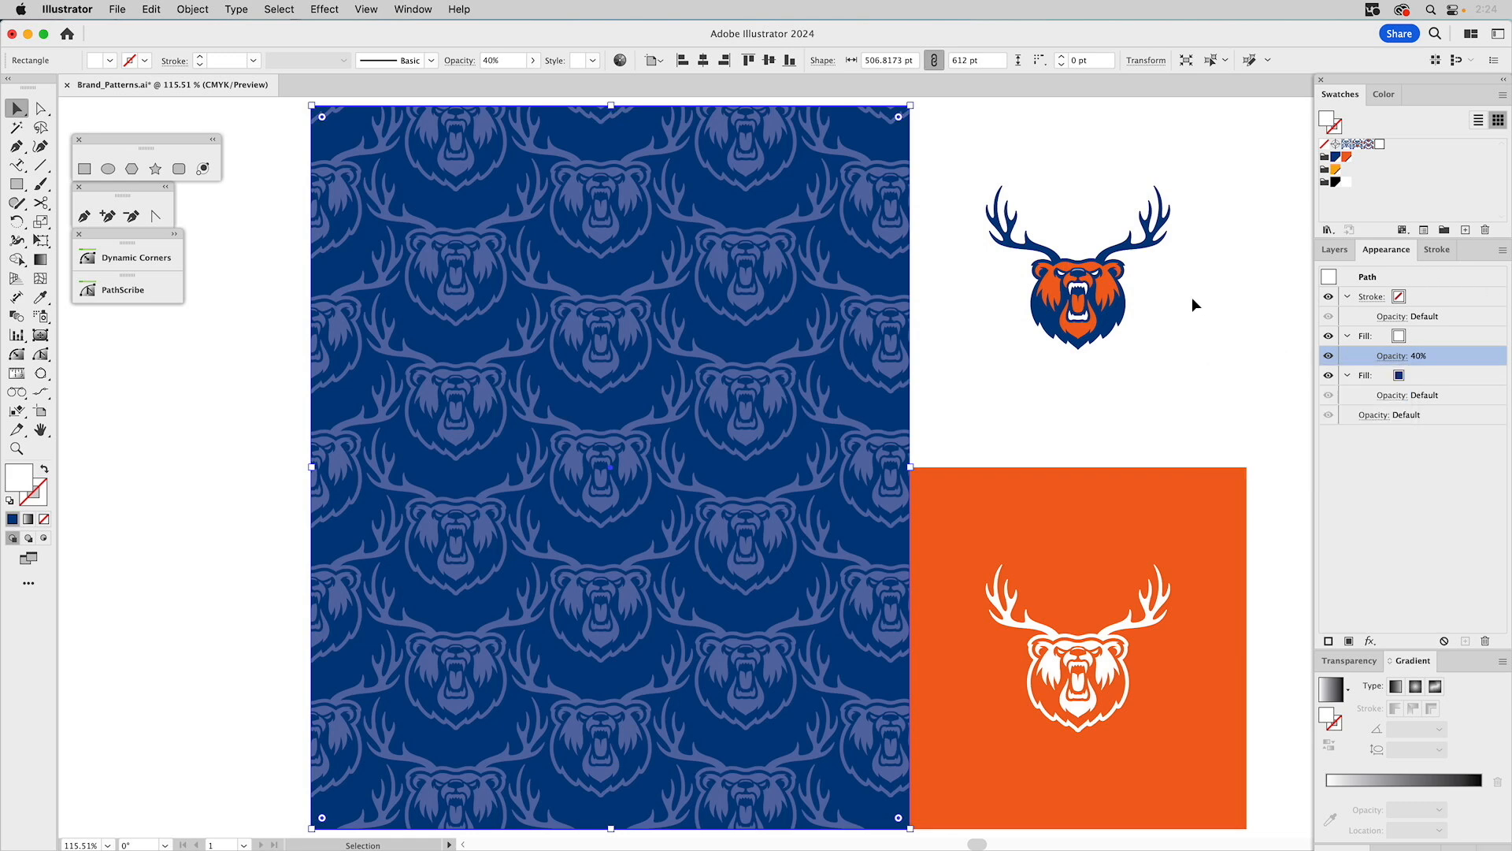
{"action": "left_click", "coordinate": [1269, 309]}
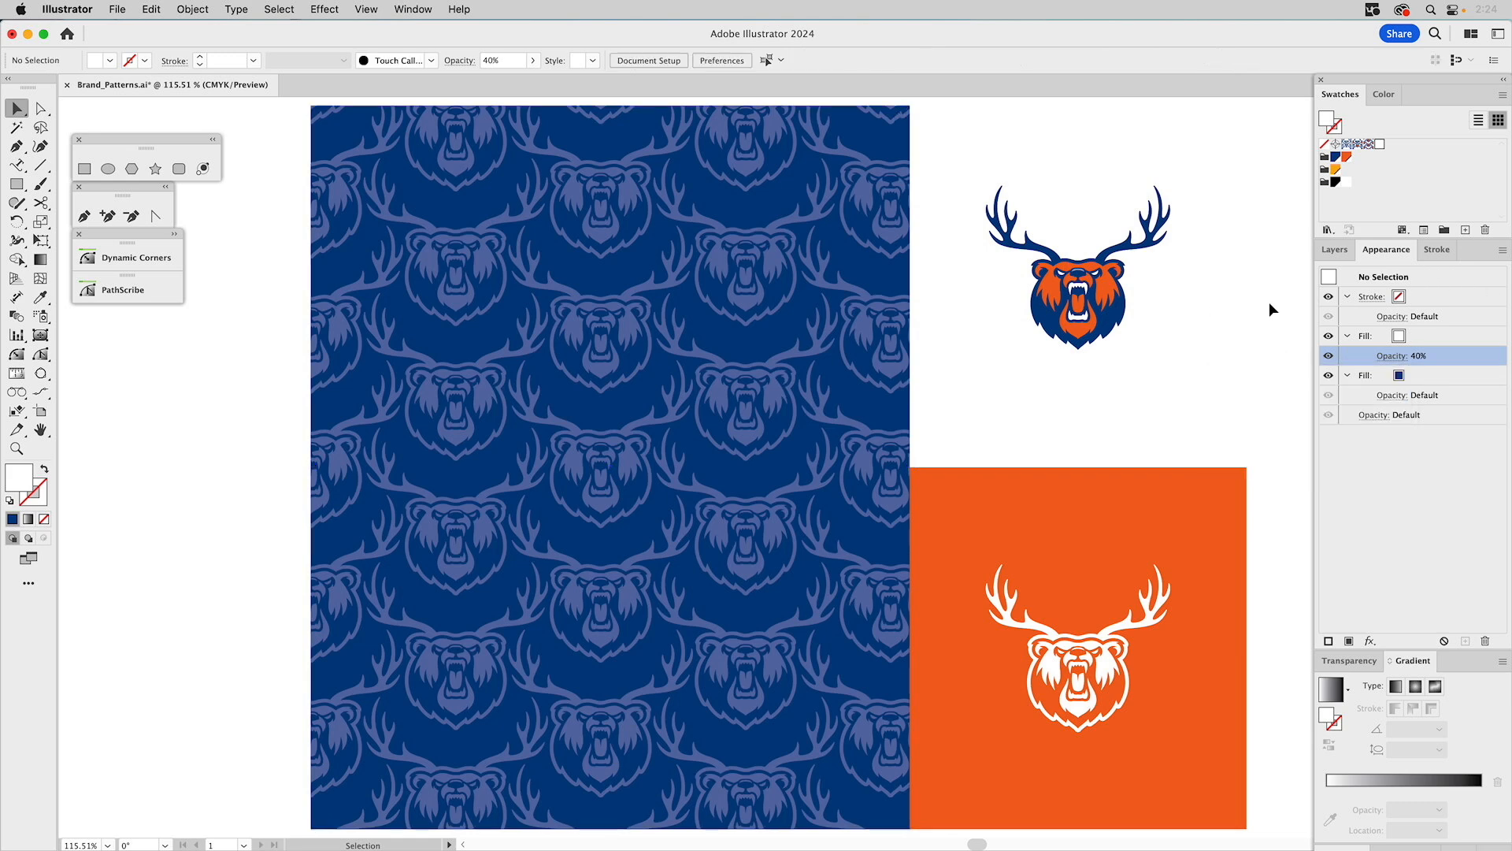
Show the Primary Reve…, Standout and Standouts layers while hiding the pattern layers beneath.
{"action": "left_click", "coordinate": [1334, 249]}
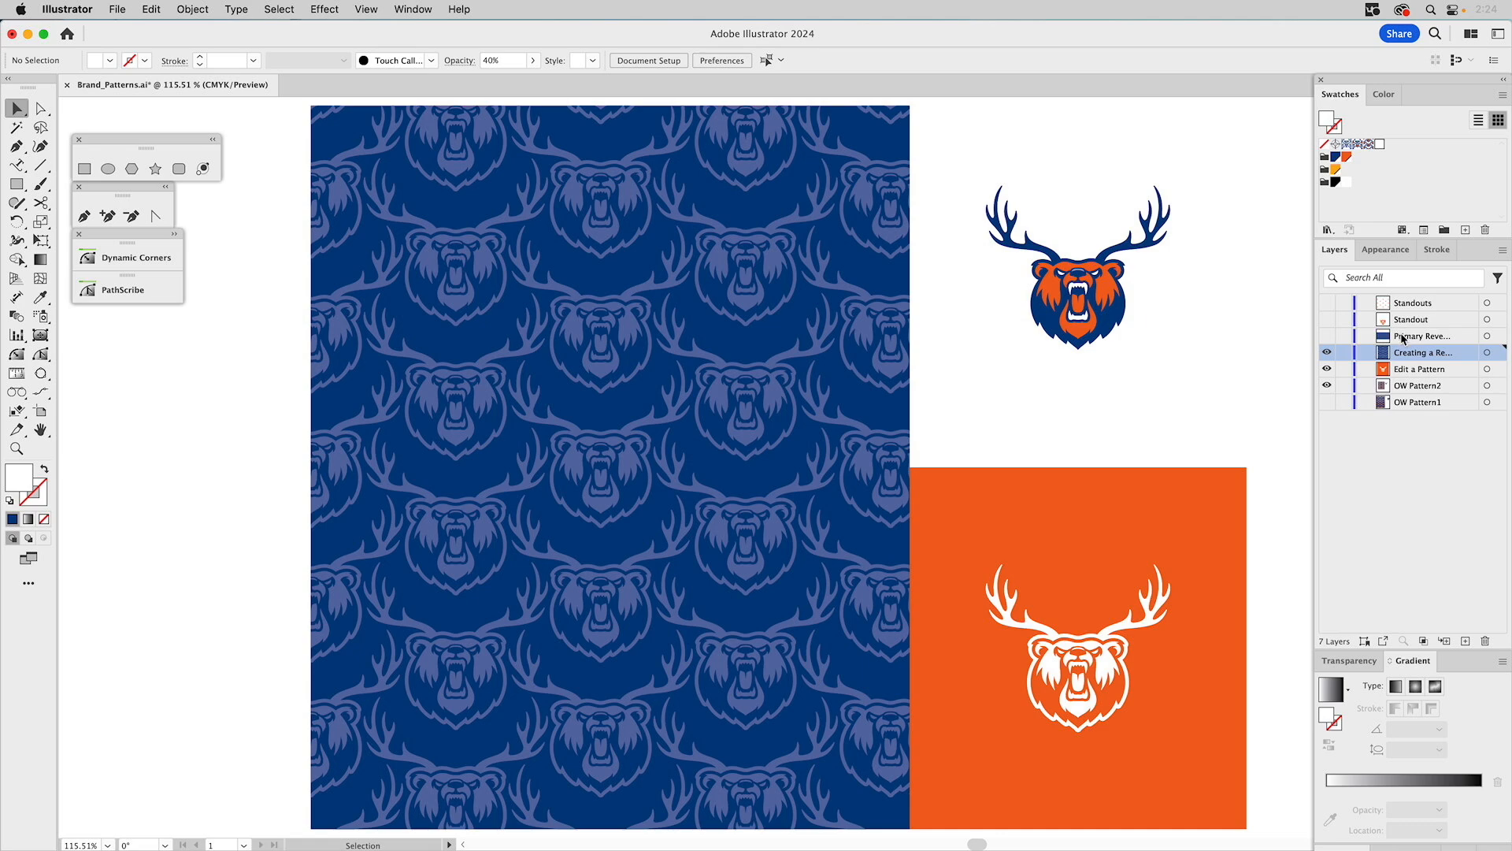
{"action": "left_click", "coordinate": [1327, 336]}
{"action": "left_click_drag", "start_coordinate": [1327, 352], "coordinate": [1329, 387]}
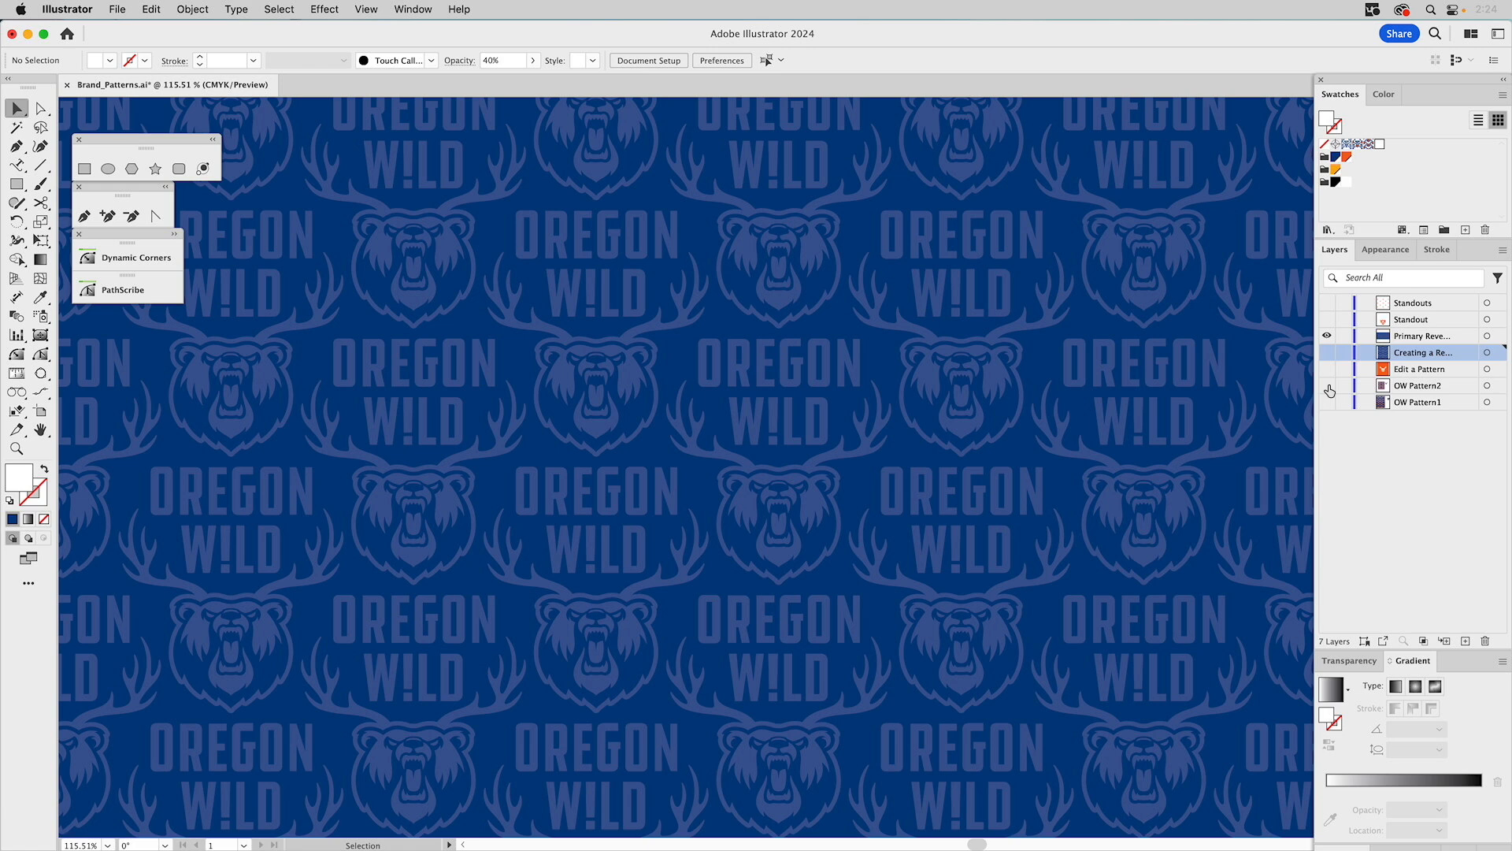
{"action": "left_click", "coordinate": [1424, 335]}
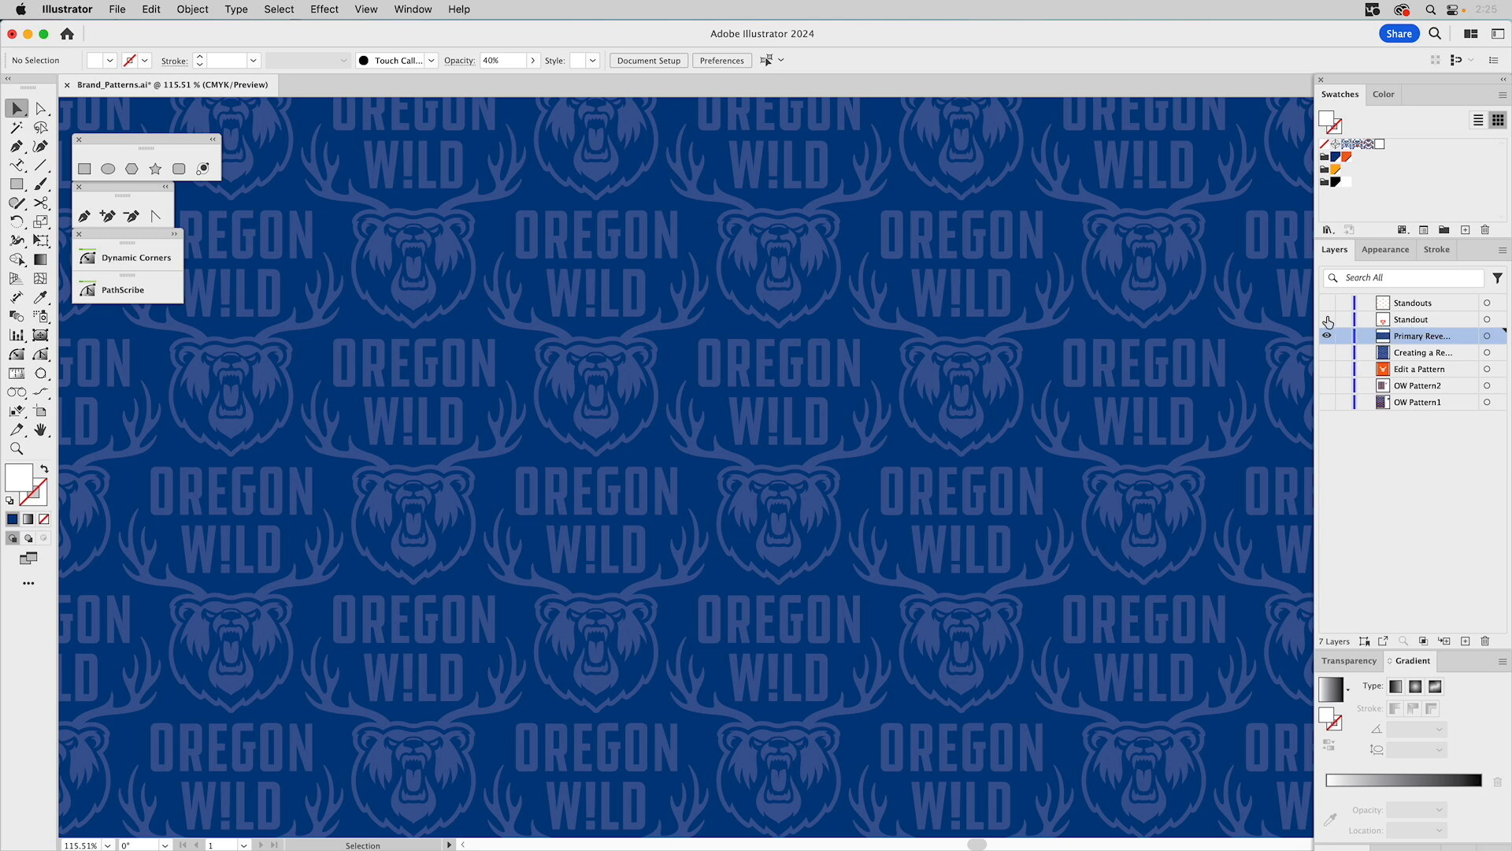
{"action": "left_click", "coordinate": [1327, 320]}
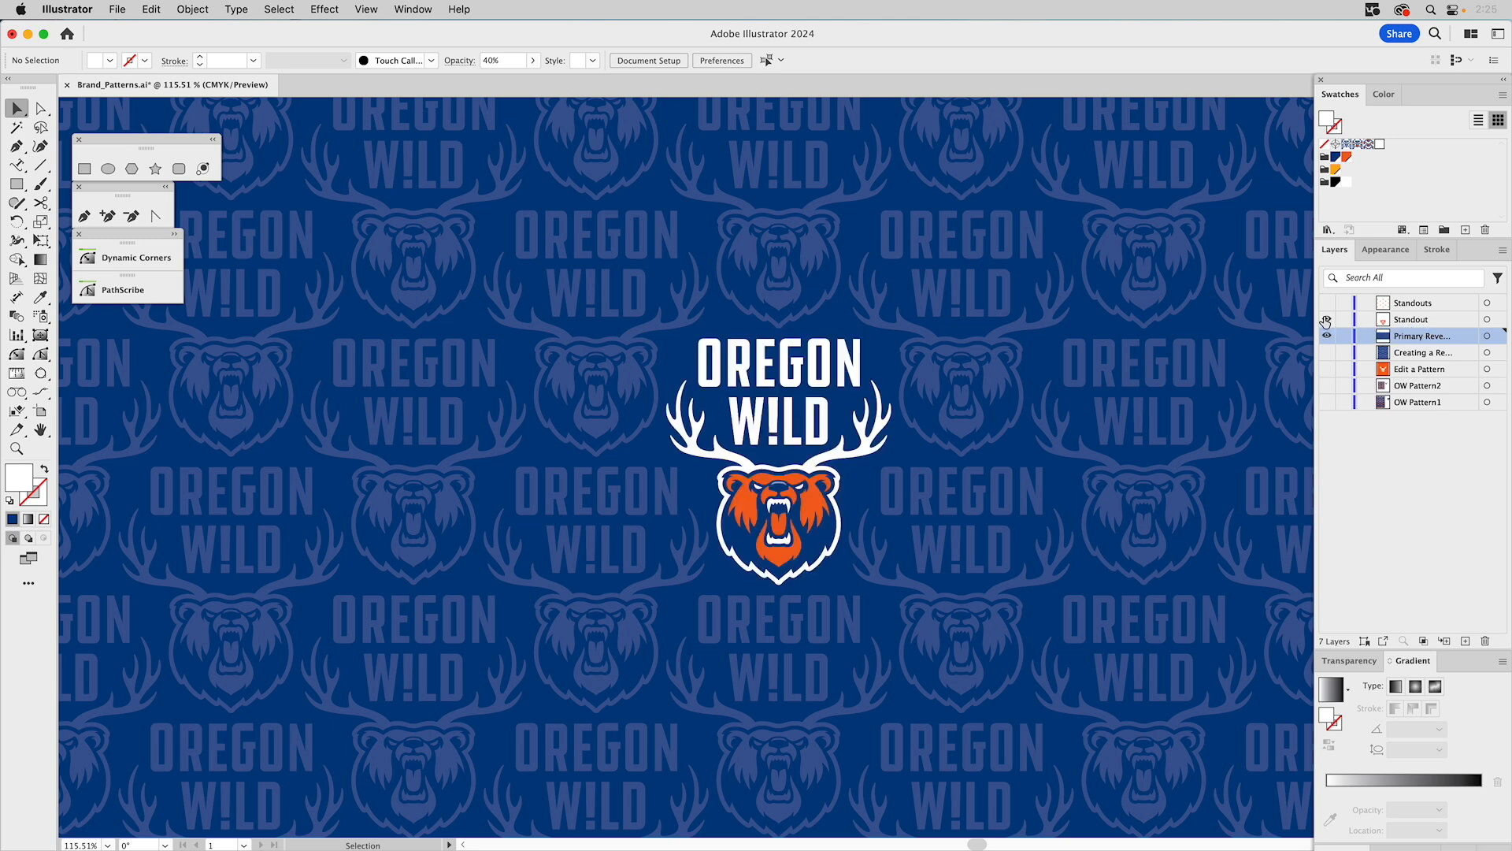
{"action": "left_click", "coordinate": [1328, 303]}
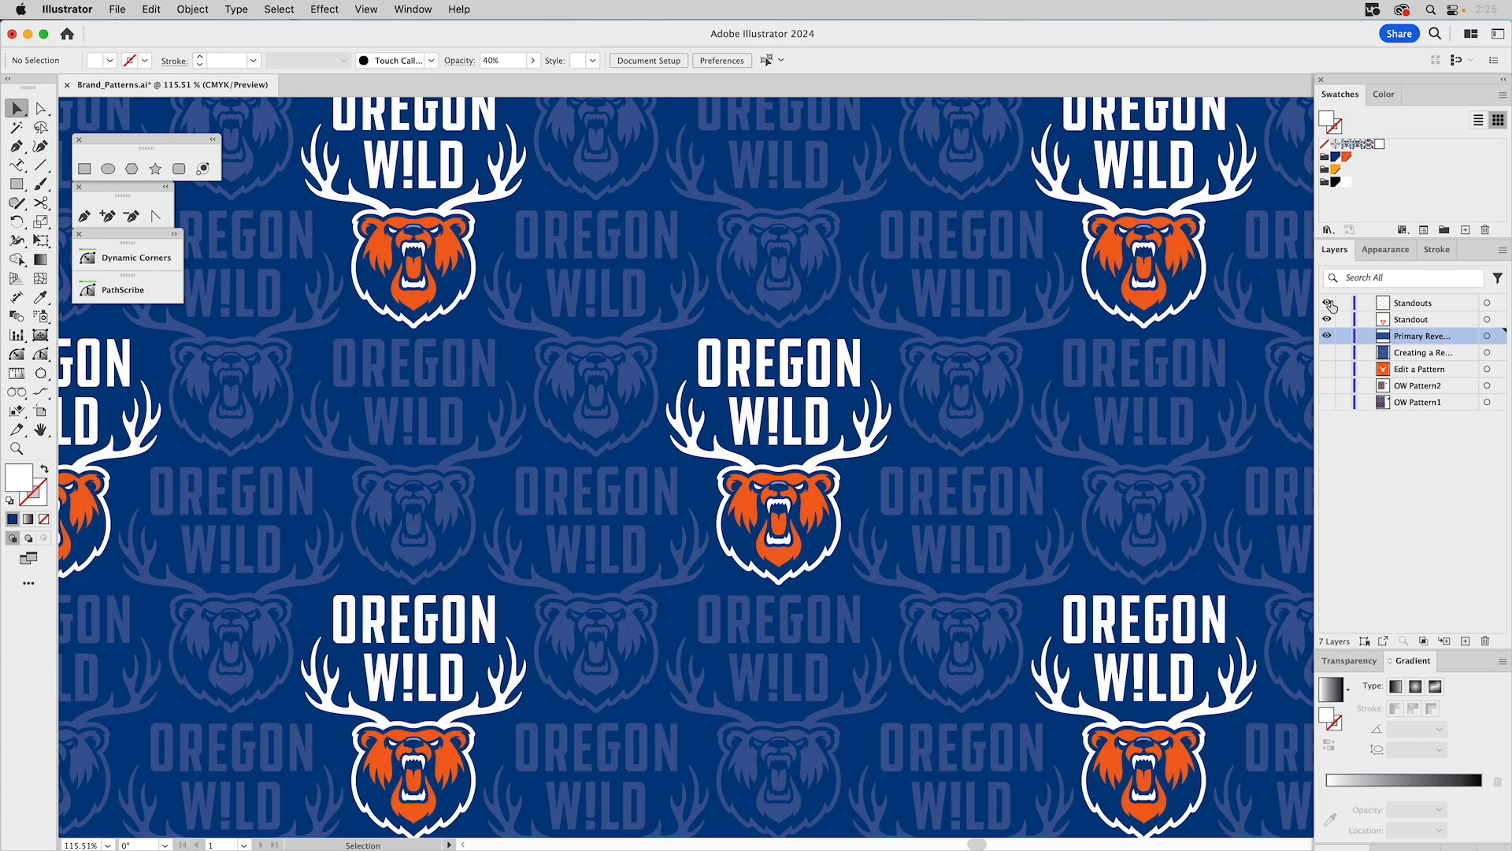